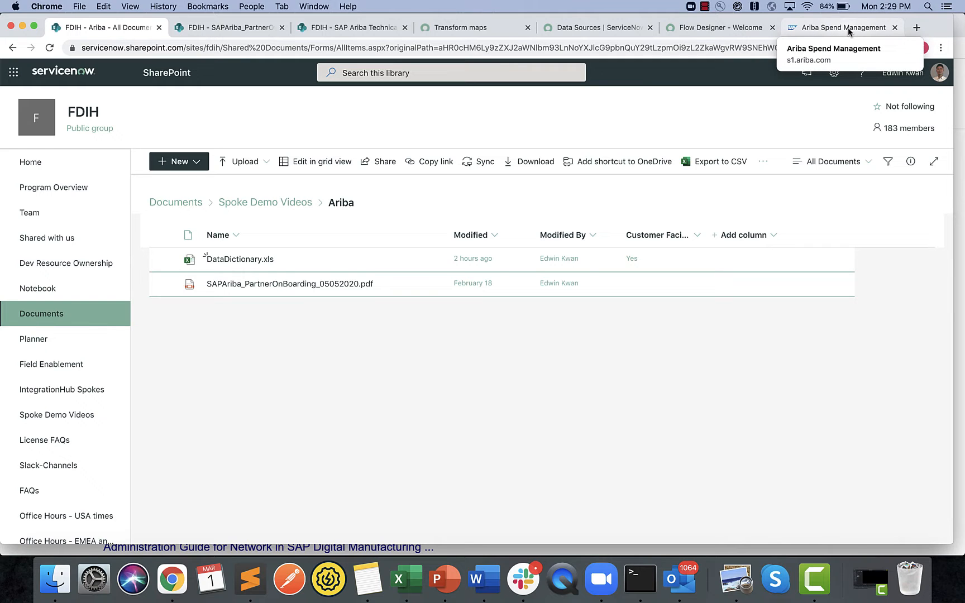
Switch to Ariba Spend Management and open Integration Manager's Data Definition page in Administration to view the data dictionary download option.
click(847, 27)
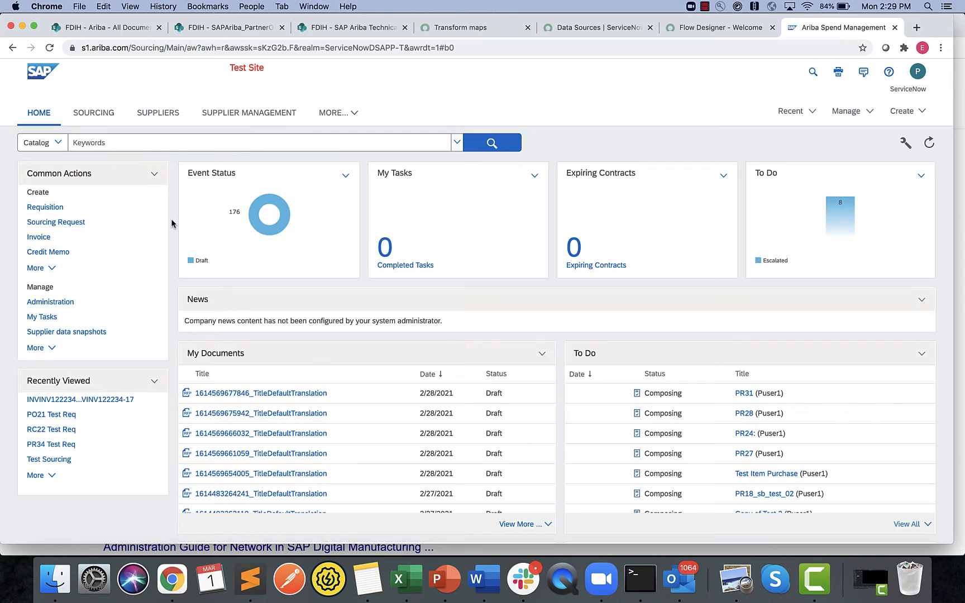
click(869, 113)
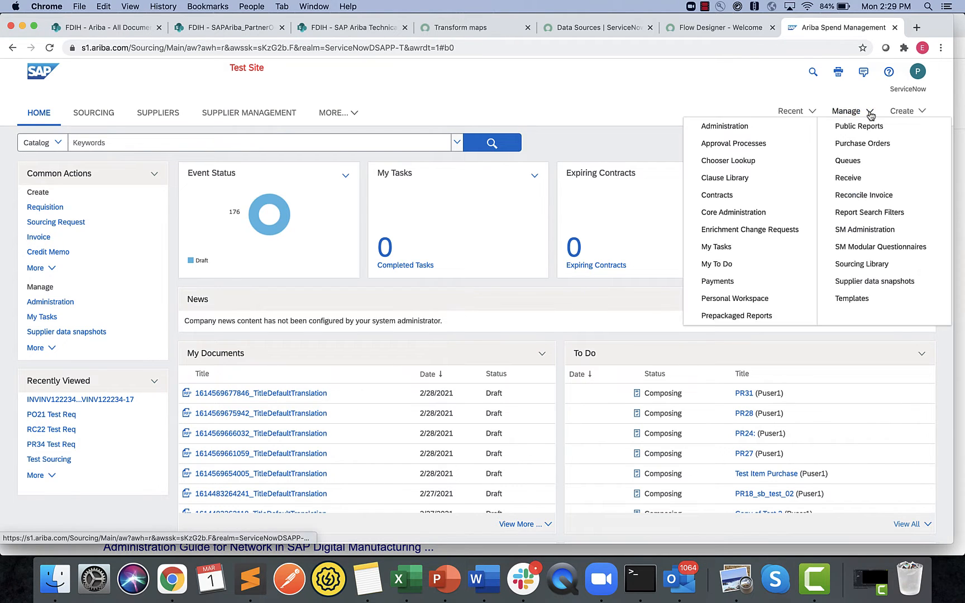
click(726, 127)
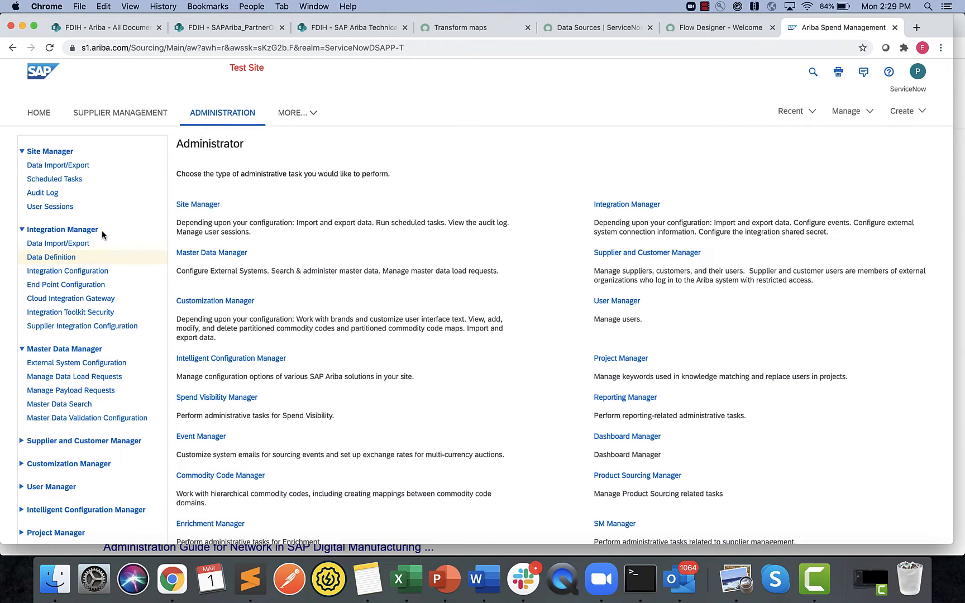
click(47, 258)
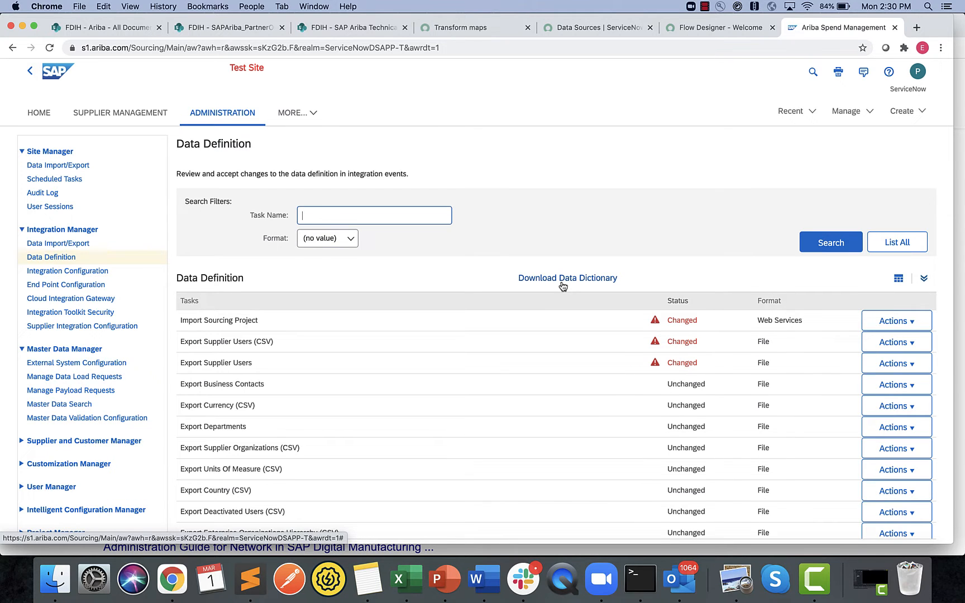
scroll(563, 286, down, 5)
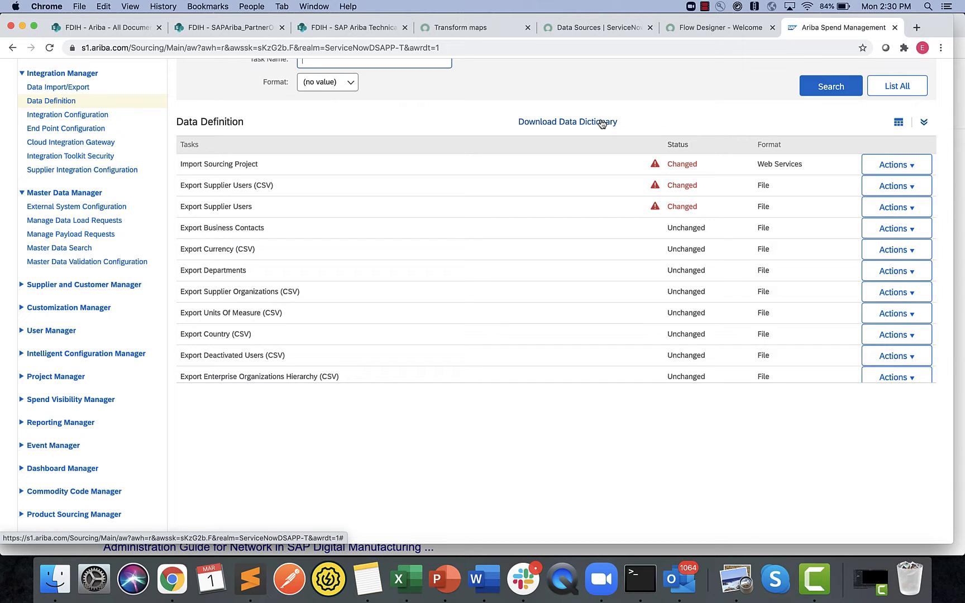
Switch to the ServiceNow instance, find the "ariba" modules in the navigator, and open the Supplier Organizations Sourcing list.
click(447, 27)
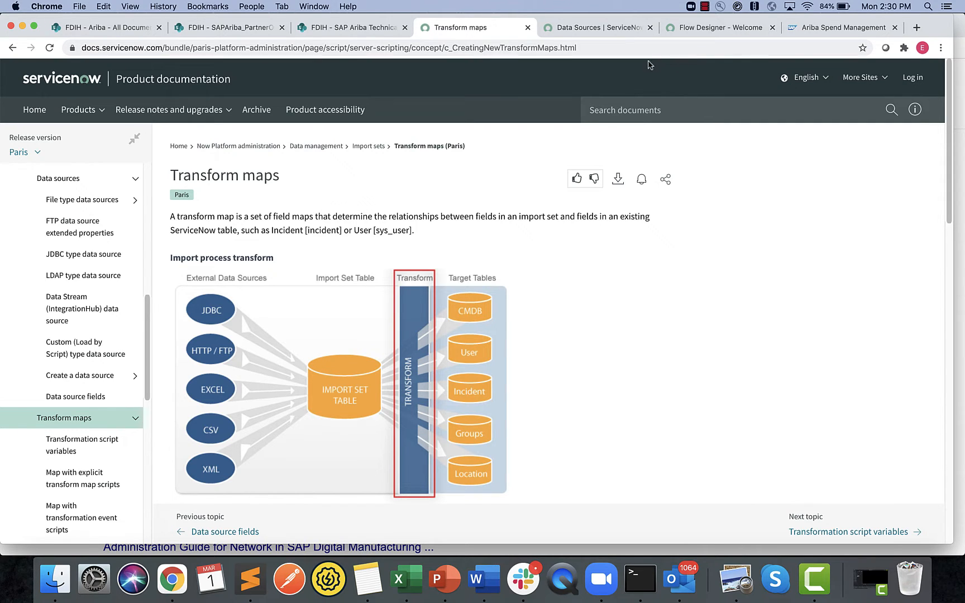
click(602, 29)
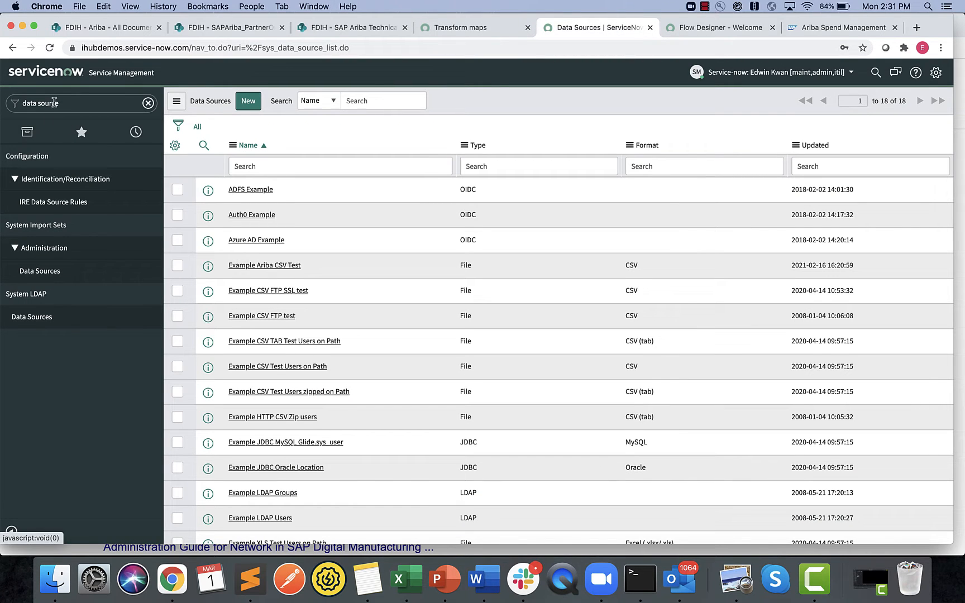
click(82, 105)
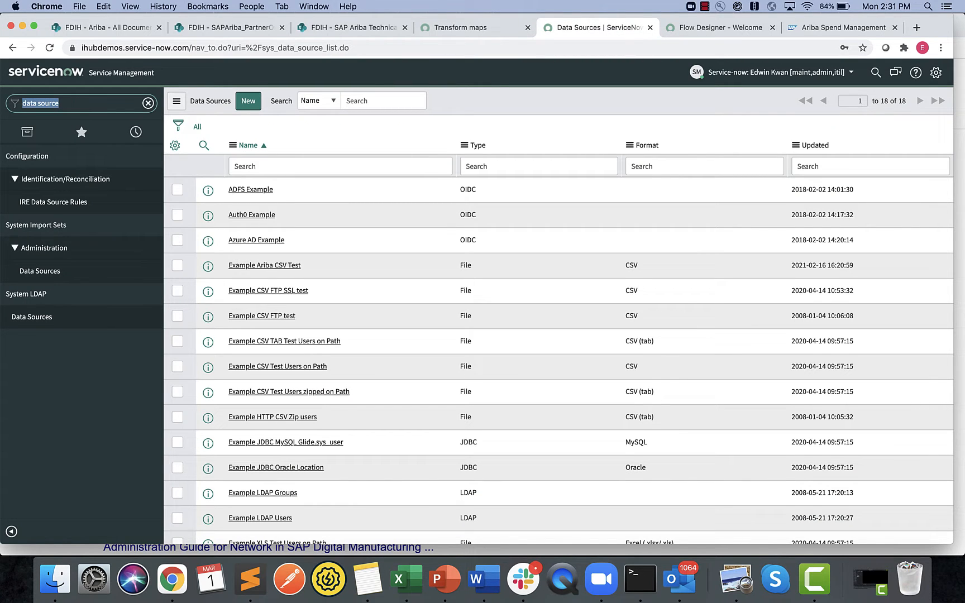
text(ariba)
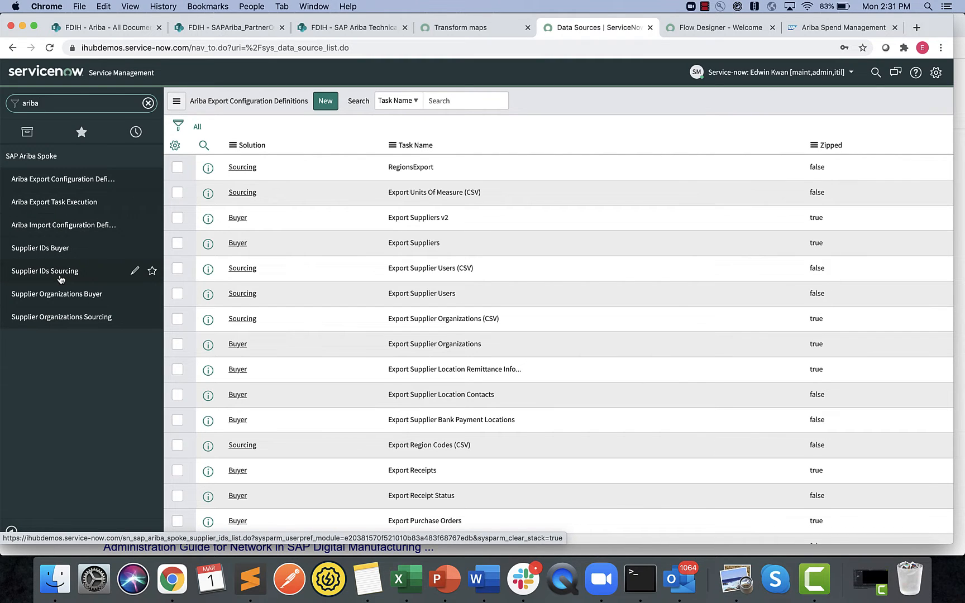
click(87, 321)
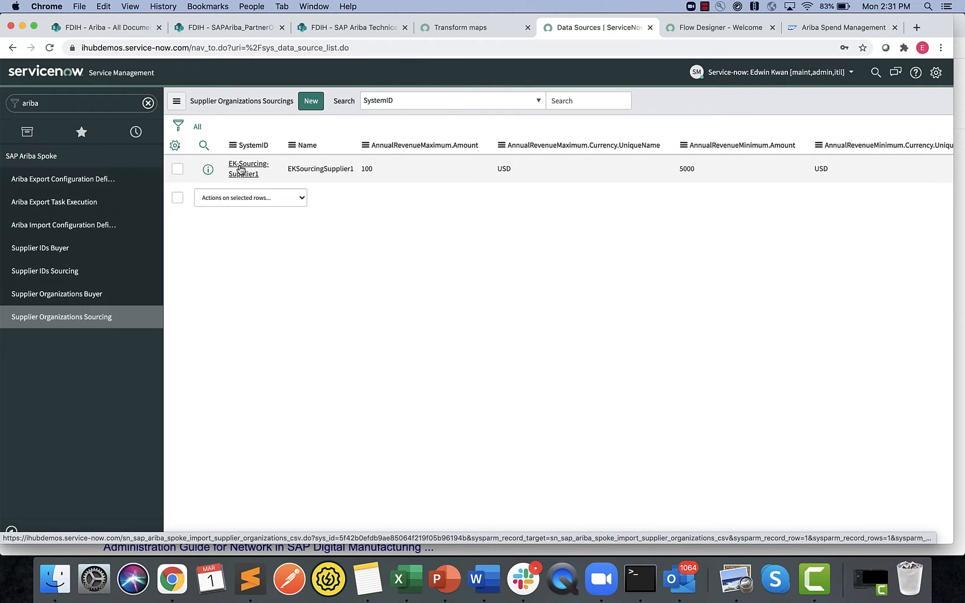
click(147, 316)
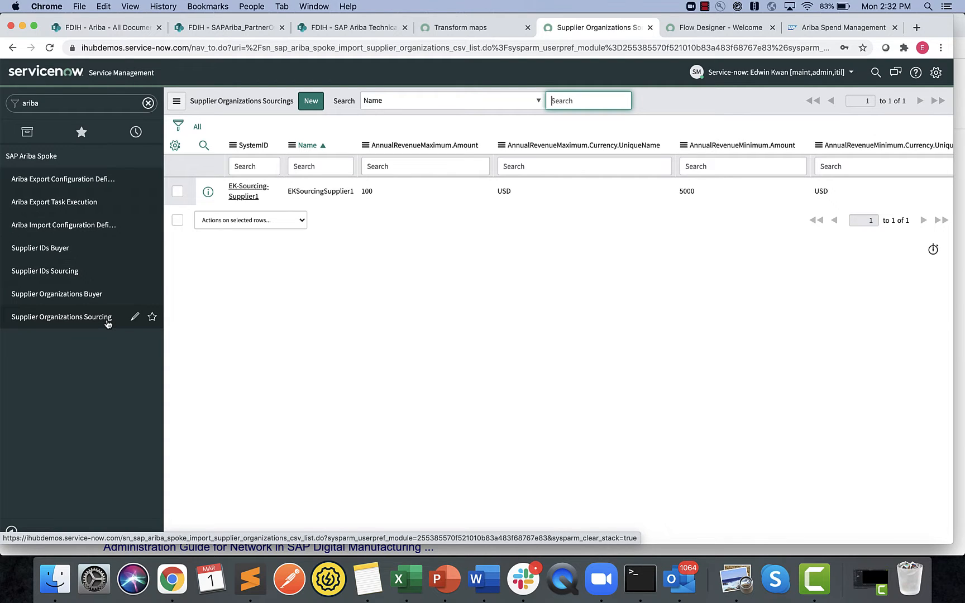
Filter the navigator for "table" and open the Tables list under System Definition.
double_click(32, 104)
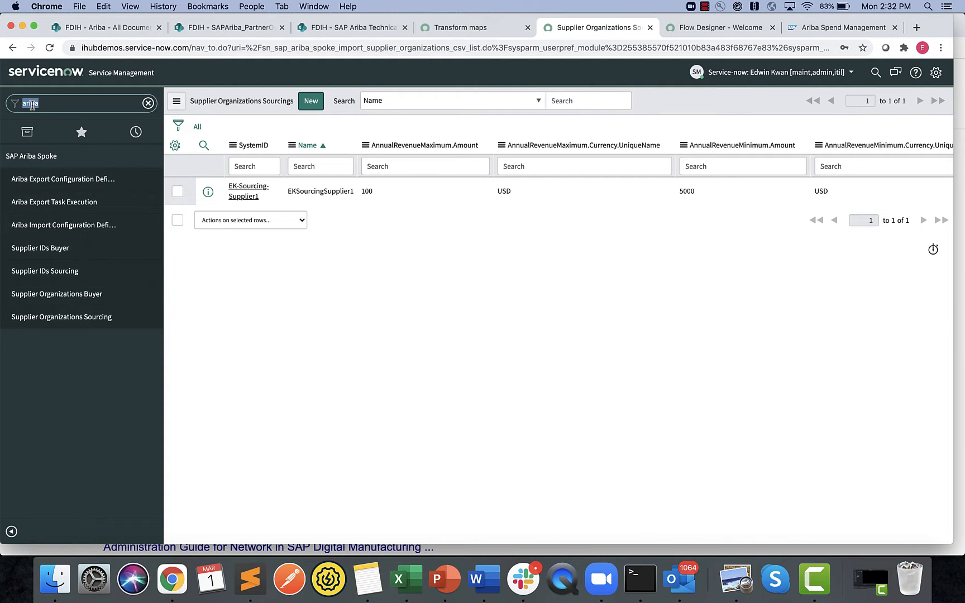
text(table)
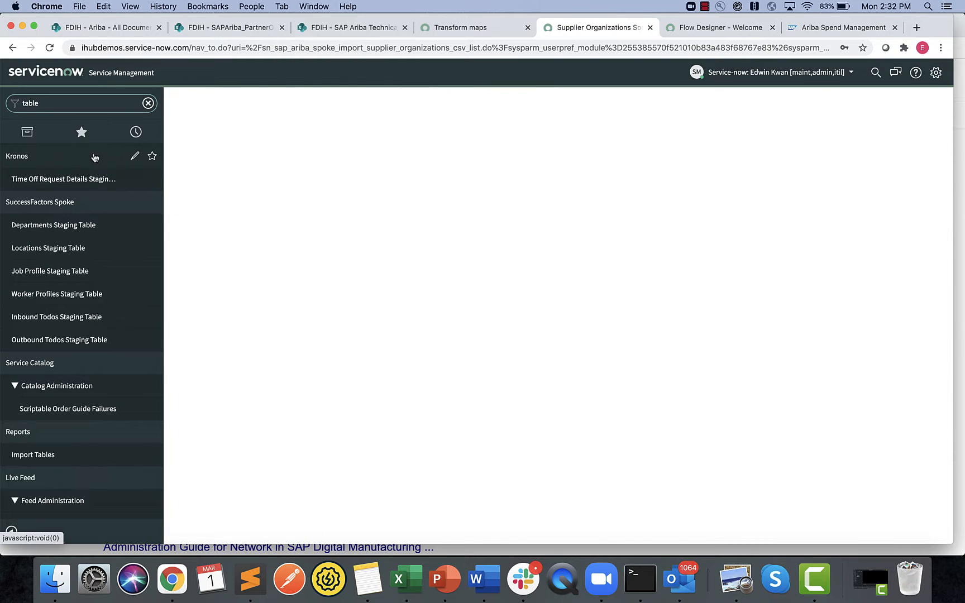
scroll(103, 179, down, 6)
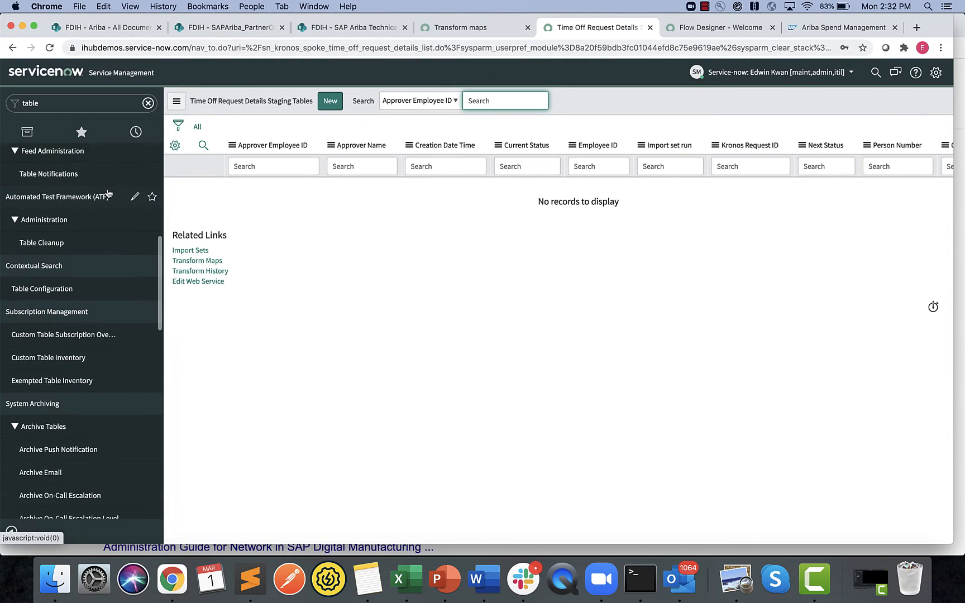
scroll(108, 194, down, 8)
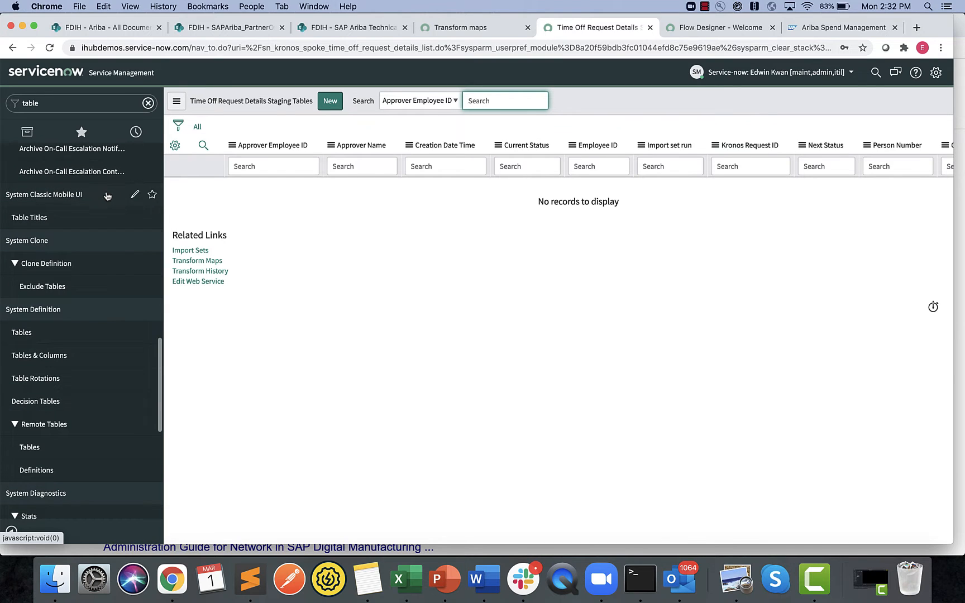
click(28, 335)
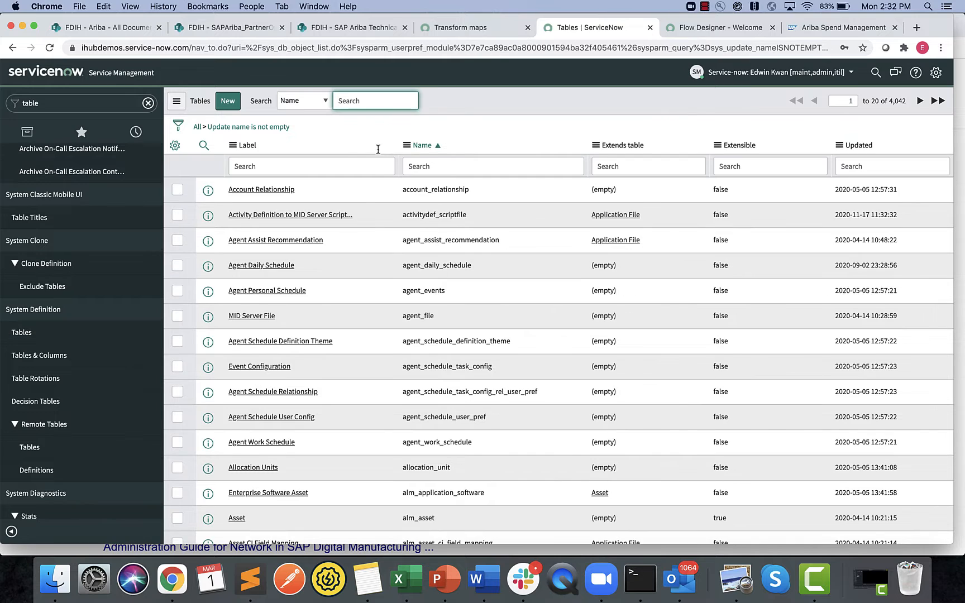
Filter the tables list to labels containing "supplier" using *supplier.
click(341, 167)
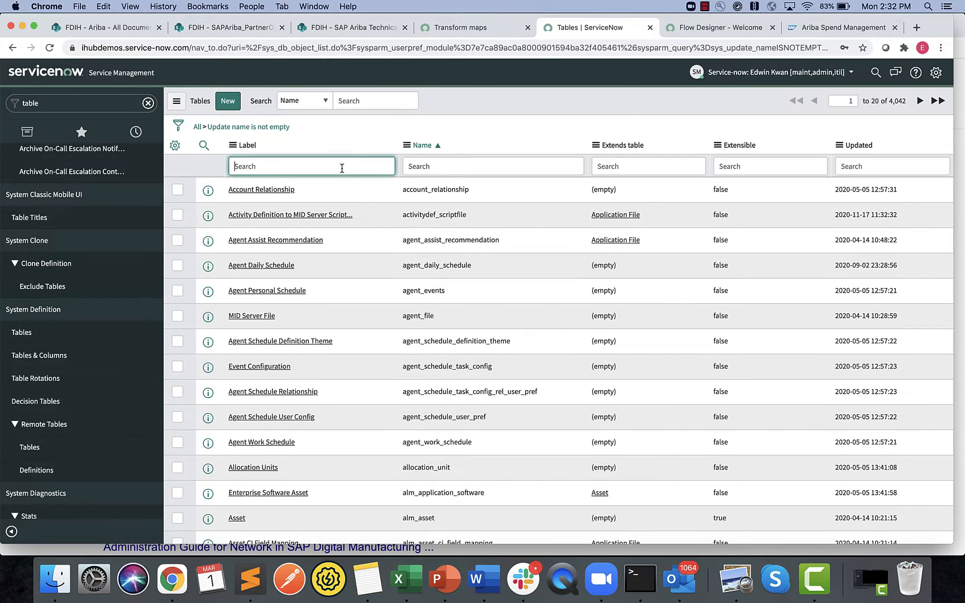
text(*supplier)
key(Return)
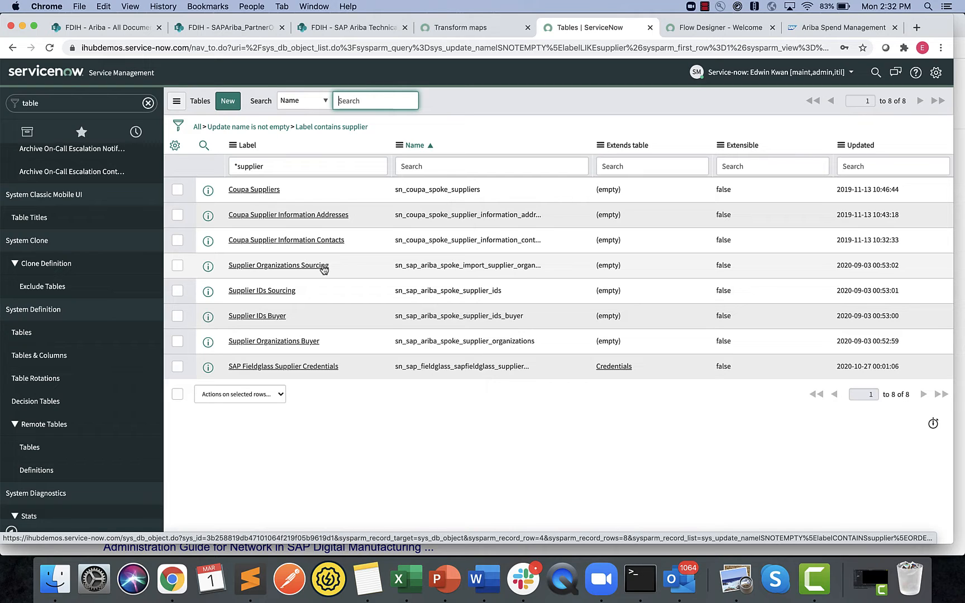
View the blank new-table form and return to the list, then open the Supplier Organizations Sourcing table to review its columns.
click(227, 101)
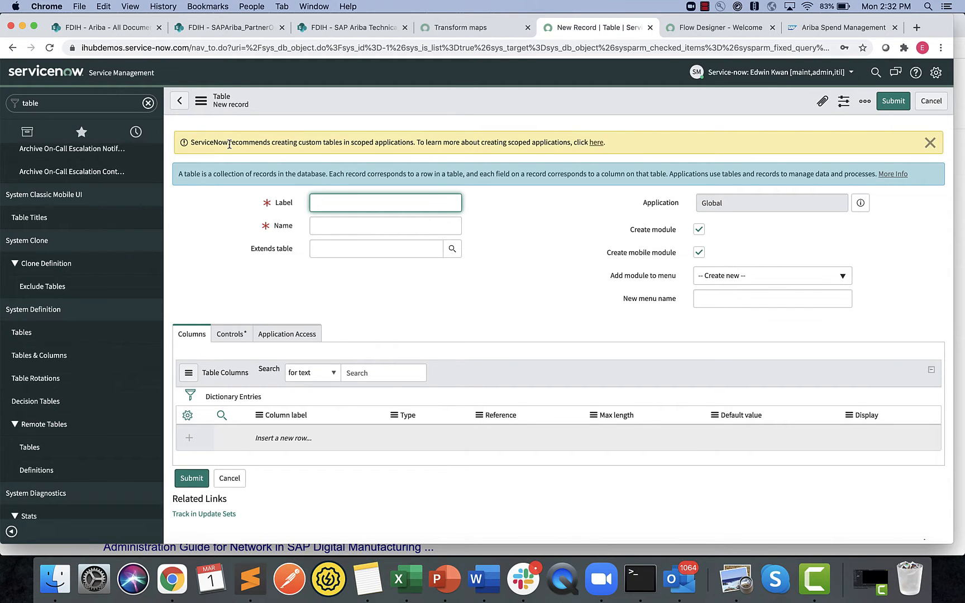
click(179, 101)
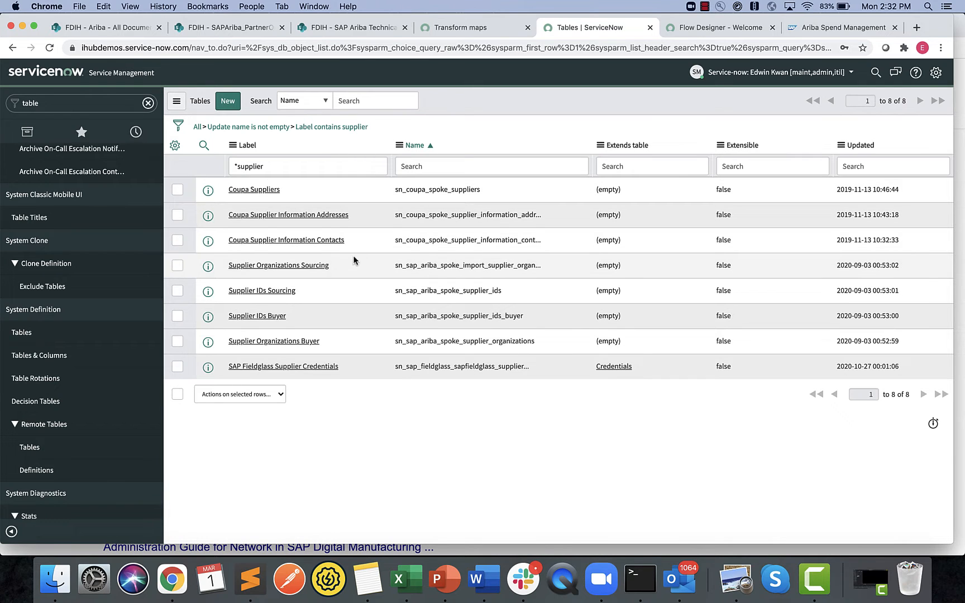
click(312, 267)
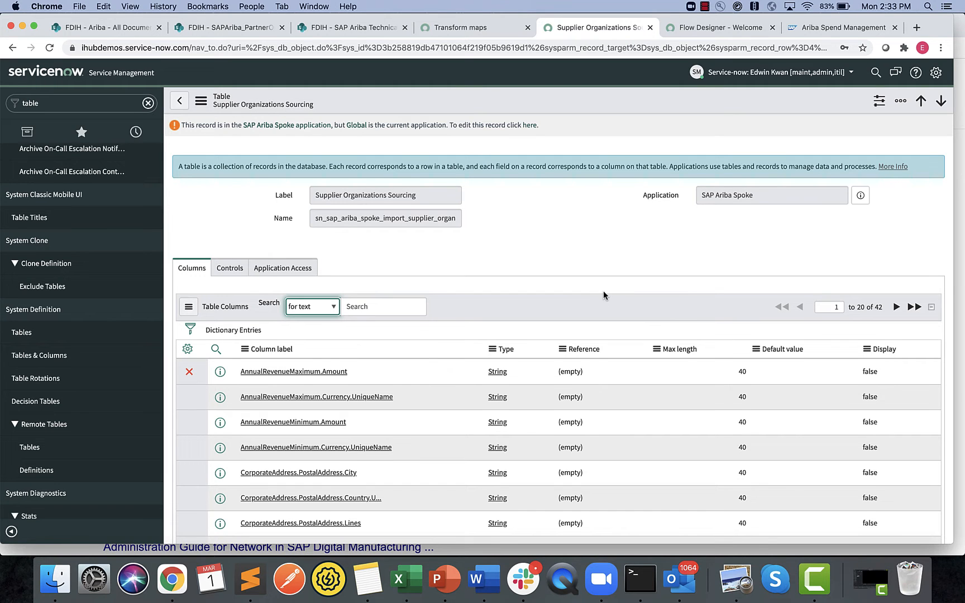
scroll(603, 295, down, 5)
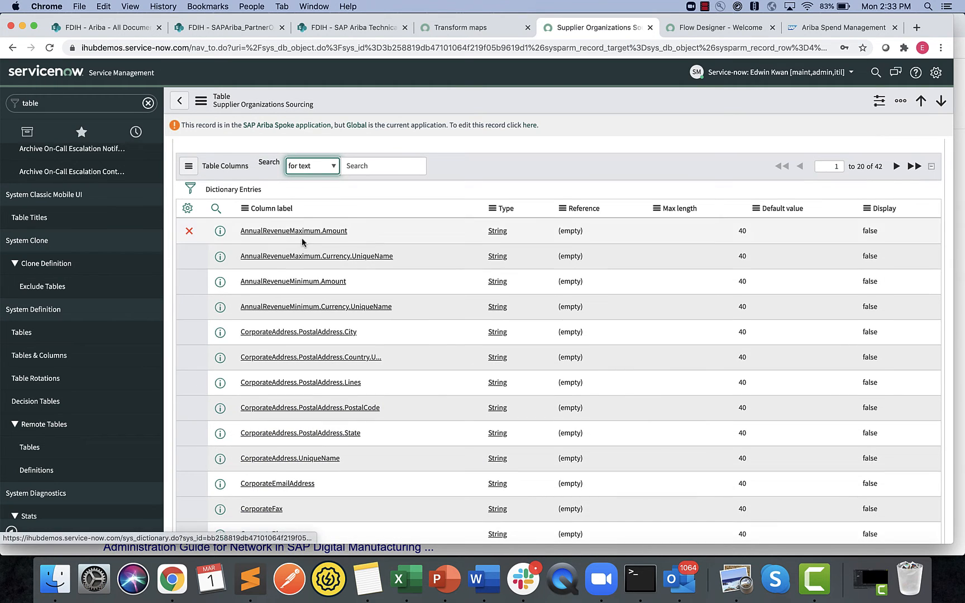
Switch to the SharePoint Ariba documents folder and open DataDictionary.xls.
click(222, 26)
click(98, 27)
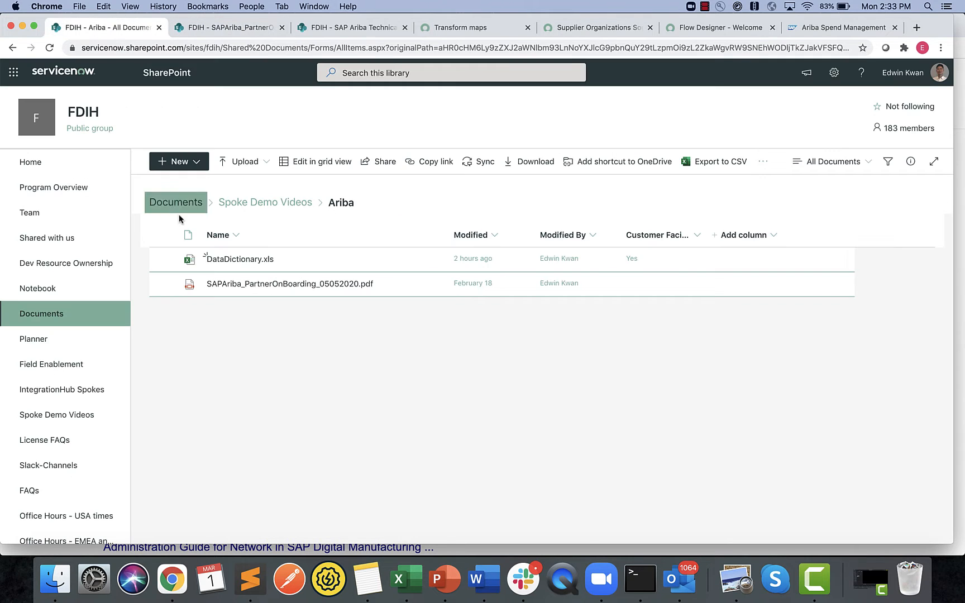
click(268, 259)
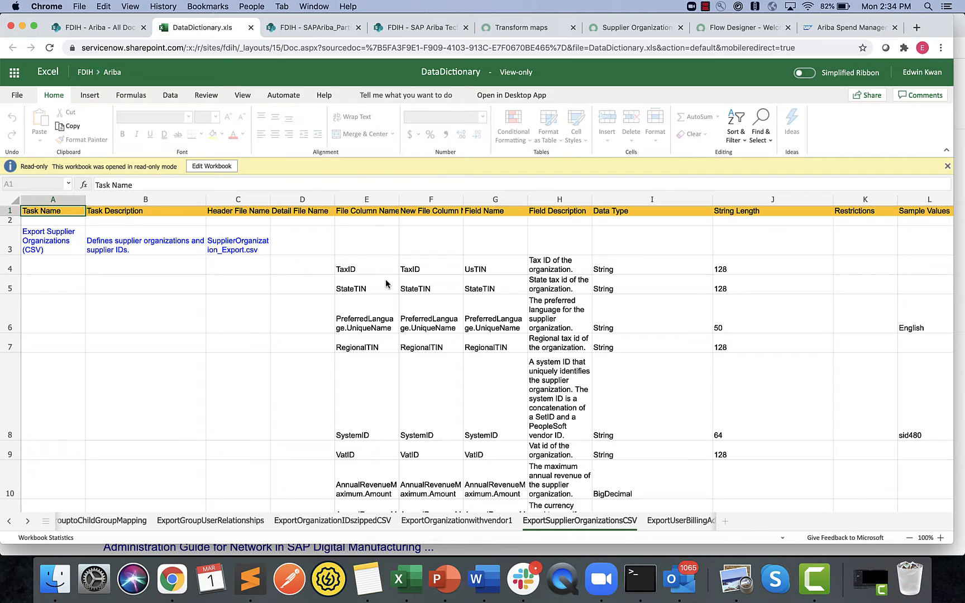
Examine the field names, descriptions, data types, string lengths and null rules on the ExportSupplierOrganizationsCSV sheet.
scroll(385, 284, down, 5)
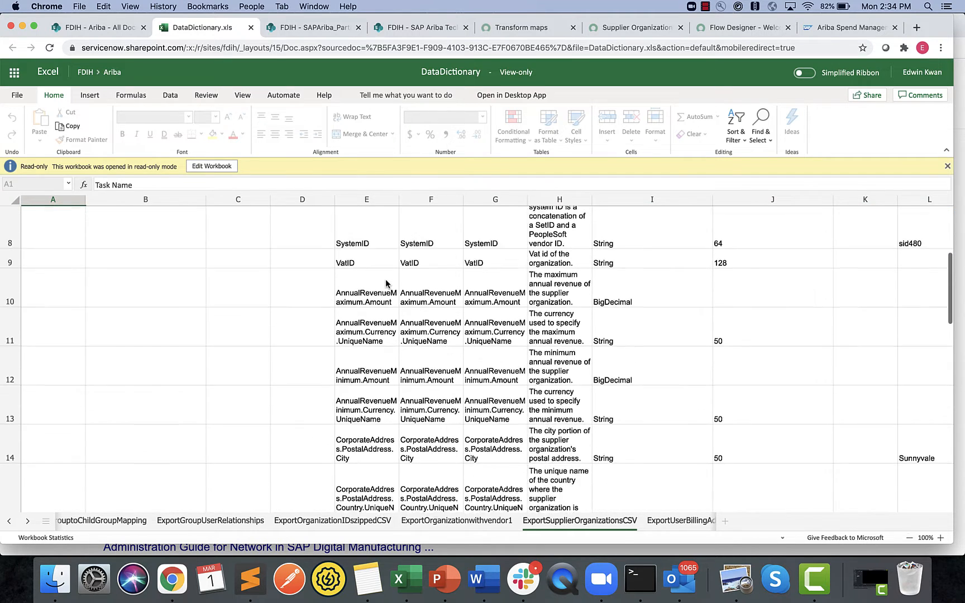
scroll(385, 283, down, 7)
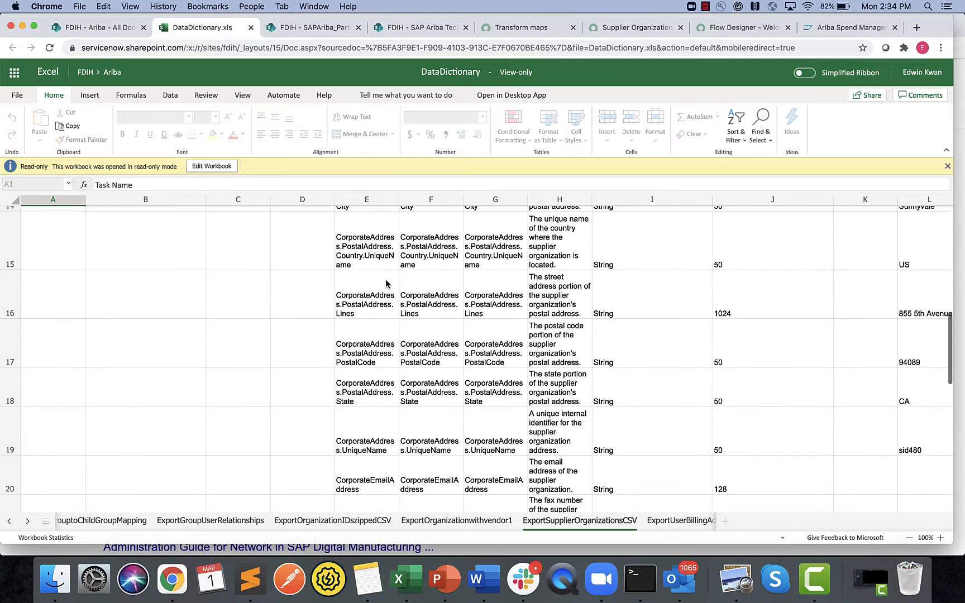
scroll(385, 284, down, 7)
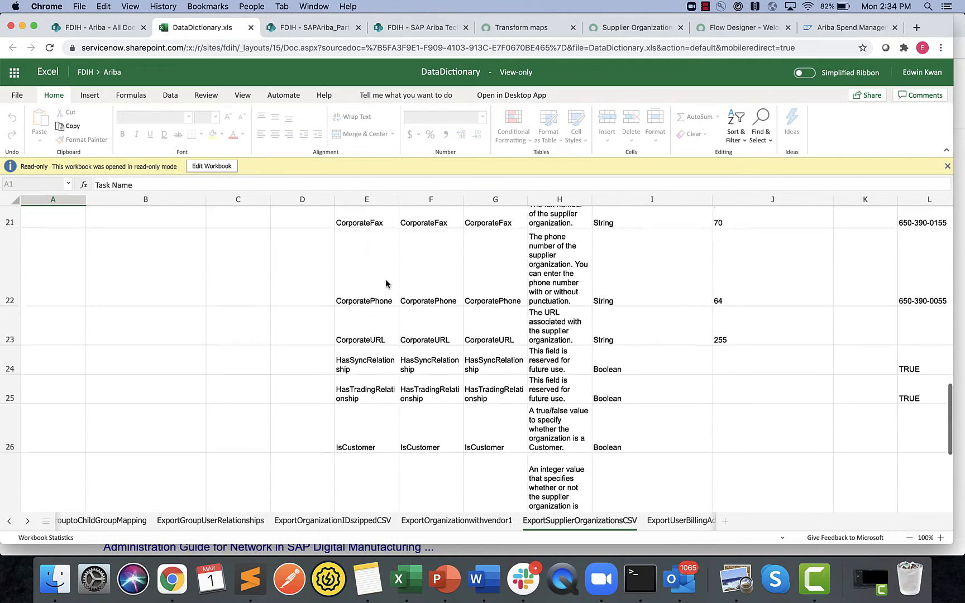
scroll(386, 284, down, 2)
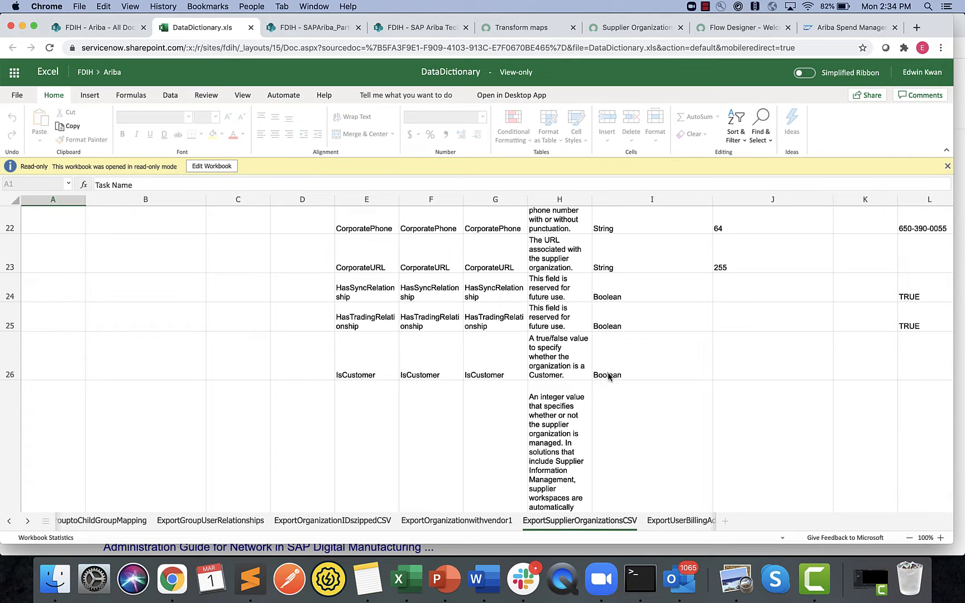
scroll(612, 382, up, 15)
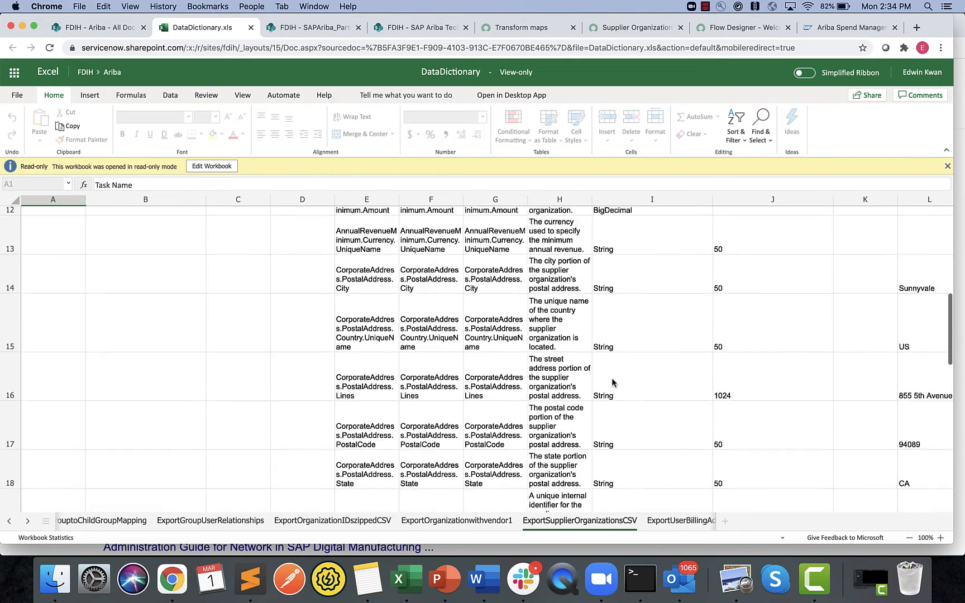
scroll(612, 383, up, 1)
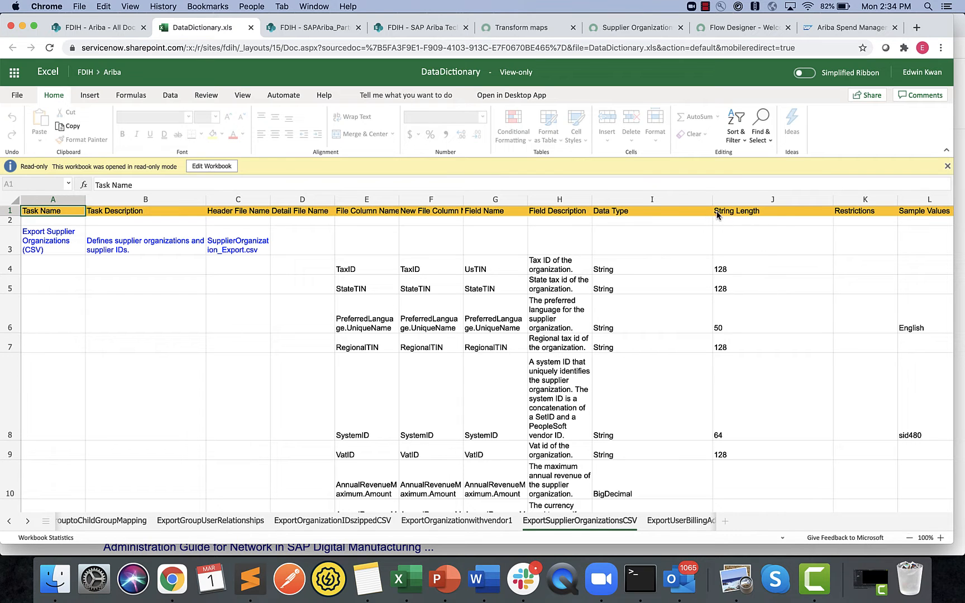
scroll(746, 332, right, 10)
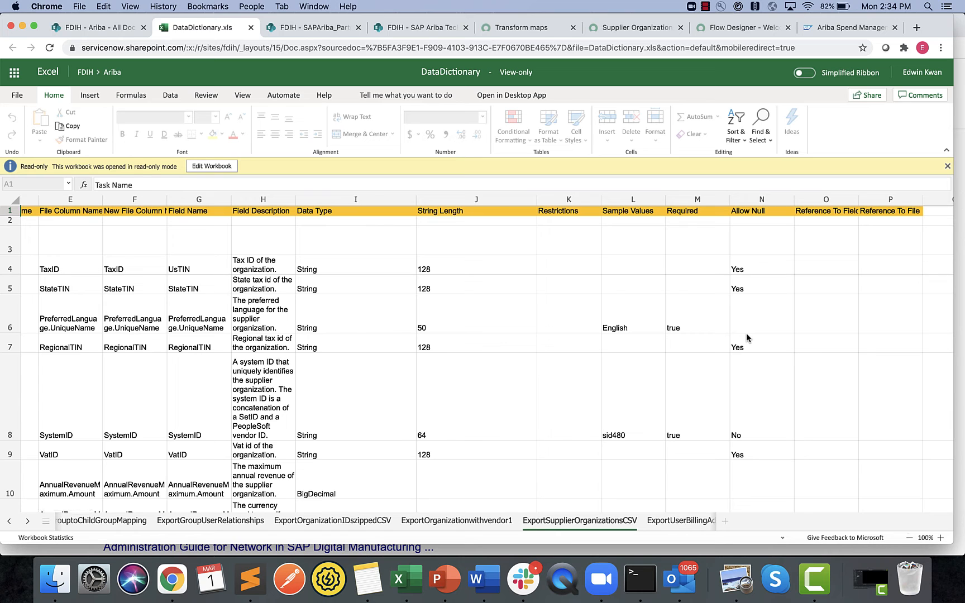
scroll(704, 350, left, 10)
scroll(705, 350, left, 2)
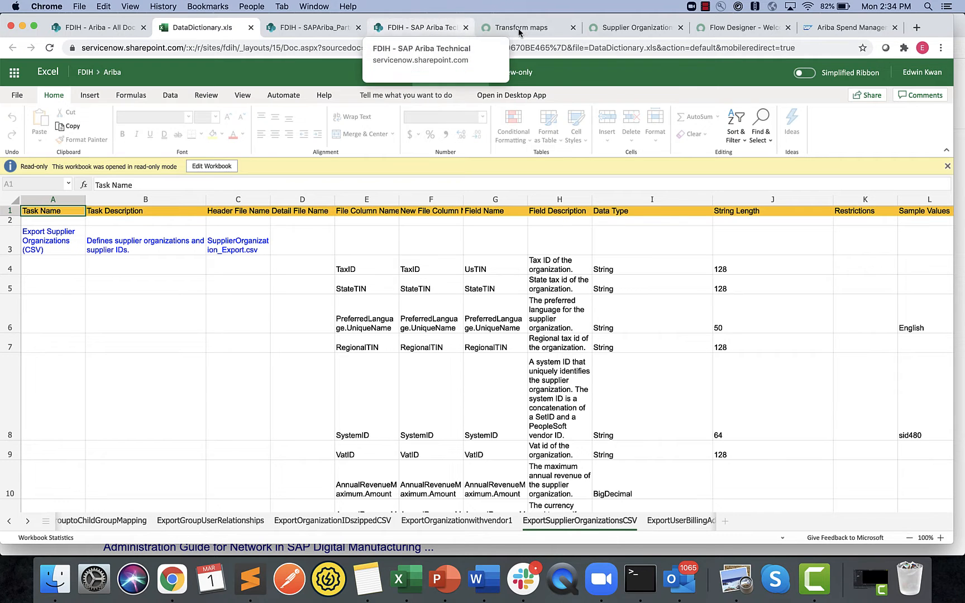
Return to the Supplier Organizations Sourcing table in ServiceNow and compare its columns with the data dictionary fields.
click(624, 28)
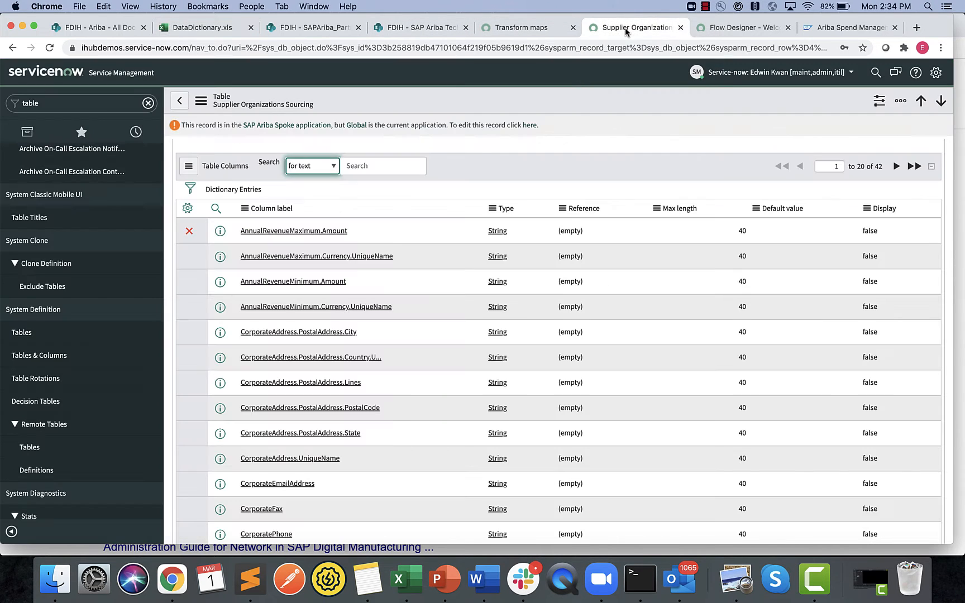
scroll(382, 344, up, 4)
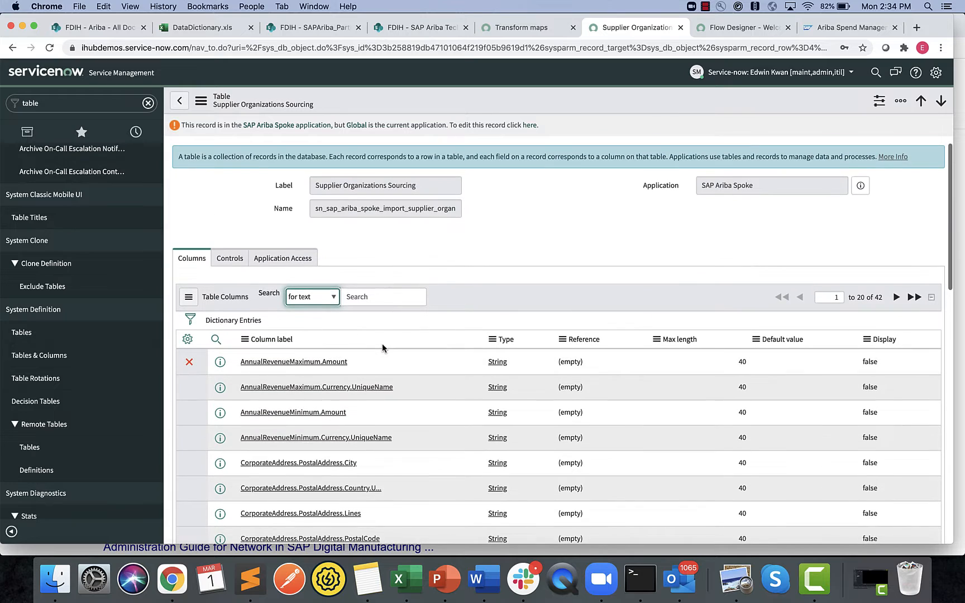
scroll(382, 344, down, 2)
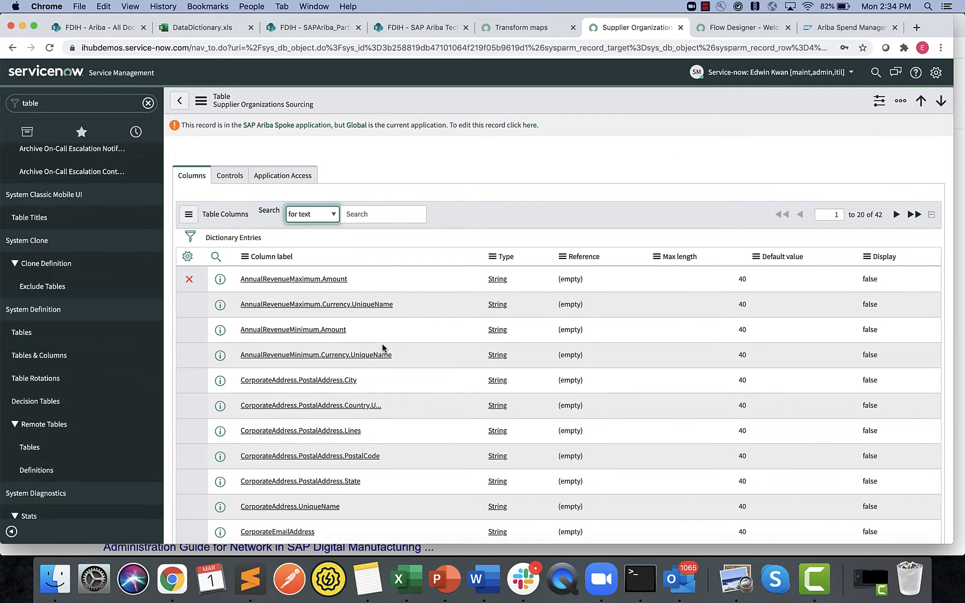
Filter the navigator for "ariba" and open the EK-Sourcing-Supplier1 record in the Supplier Organizations Sourcing list.
click(179, 102)
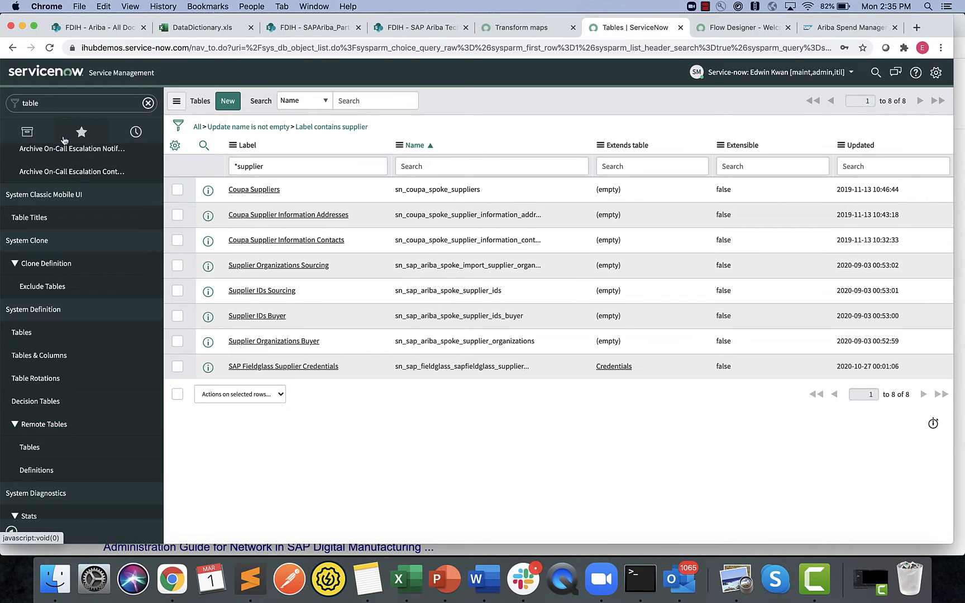
double_click(31, 103)
text(ariba)
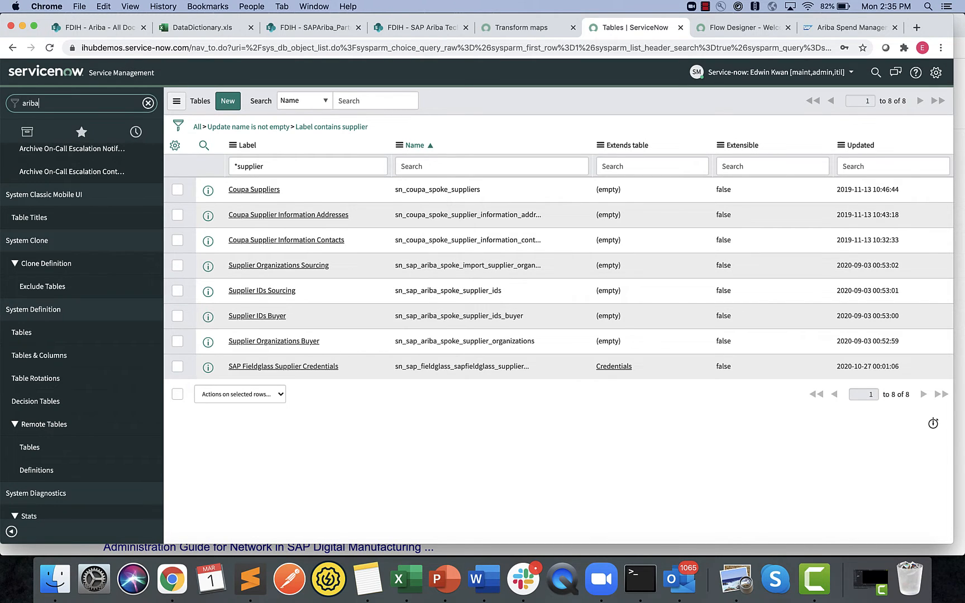
key(Return)
click(73, 317)
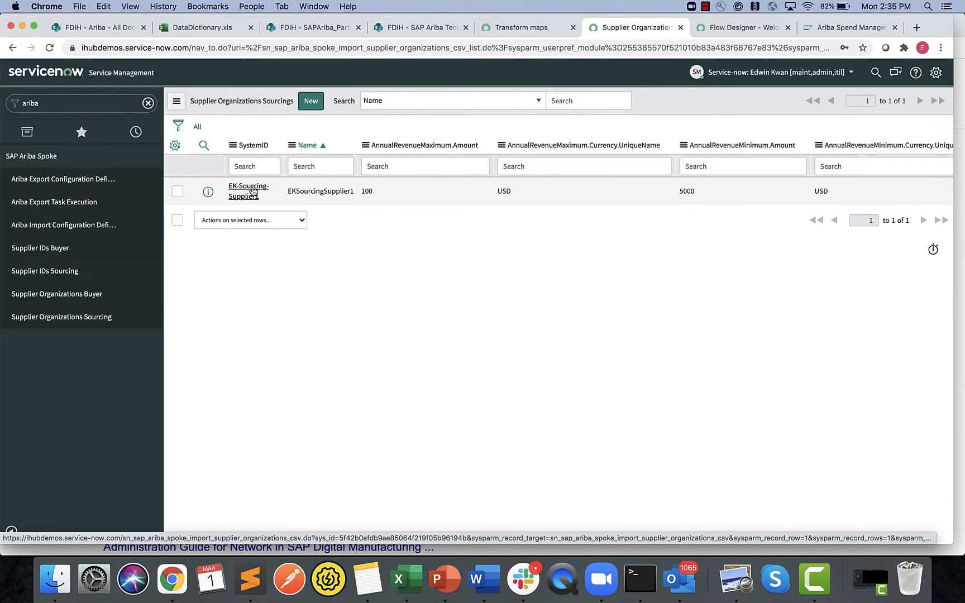
click(253, 191)
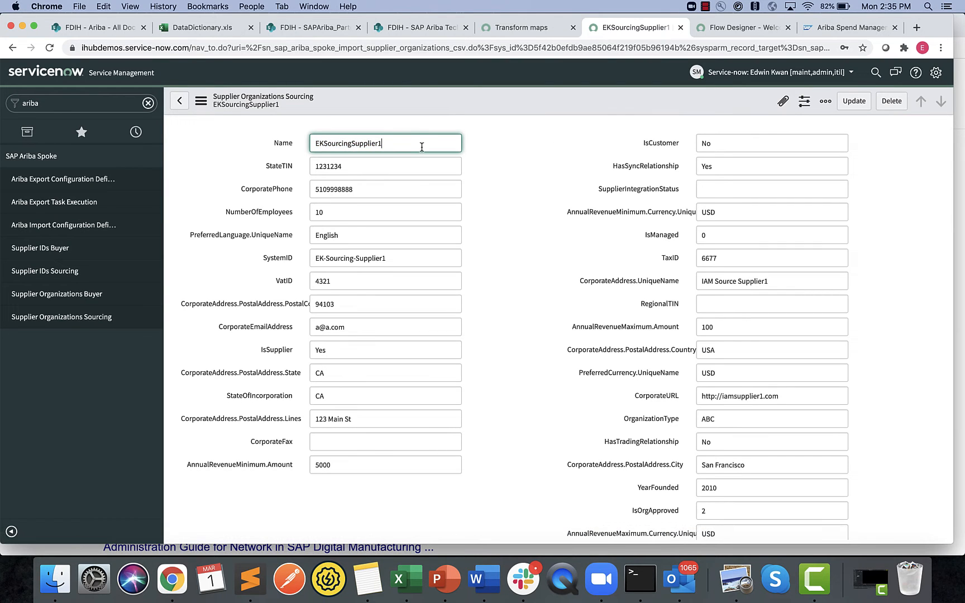
Change the supplier record's Name to EKSourcingSupplier2 and its SystemID to EK-Sourcing-Supplier2.
text(2)
click(421, 259)
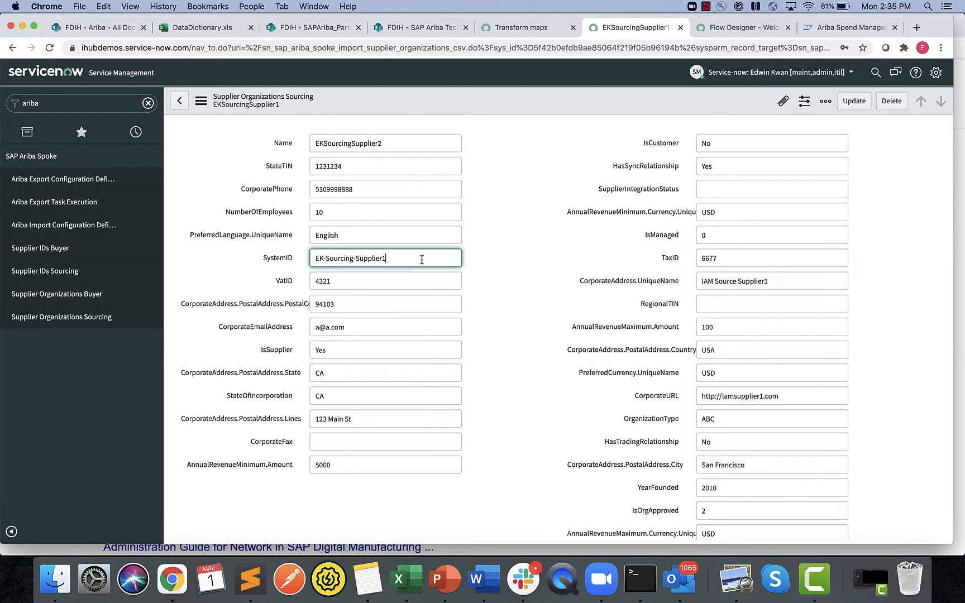
key(BackSpace)
text(2)
click(793, 286)
key(BackSpace)
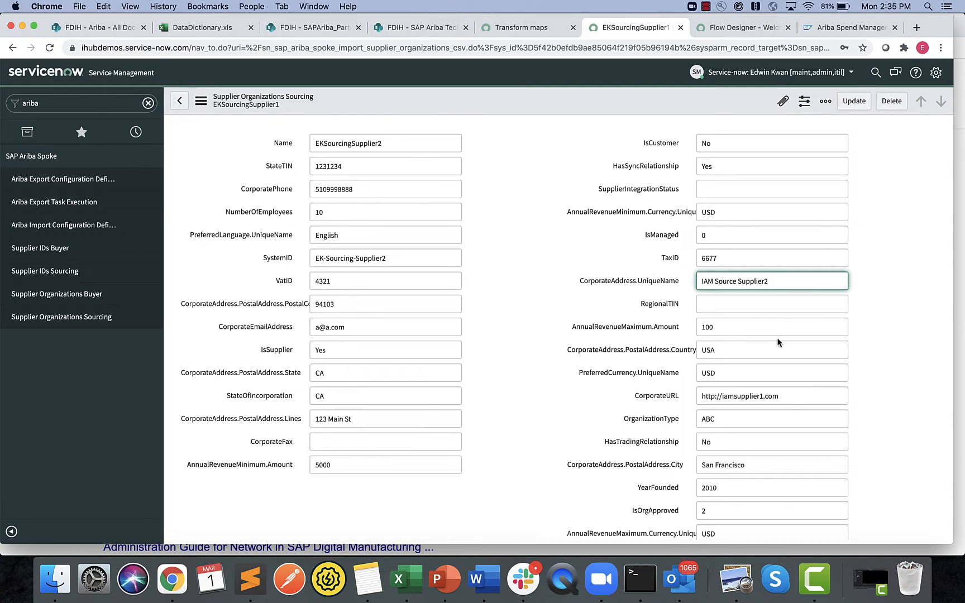
click(798, 393)
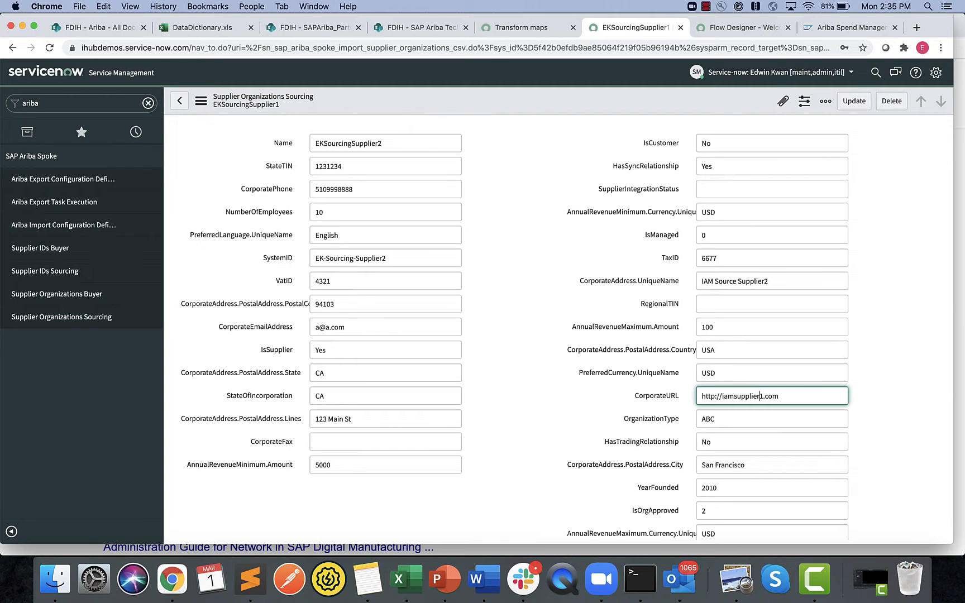
key(BackSpace)
text(2)
scroll(547, 388, down, 1)
scroll(545, 391, down, 5)
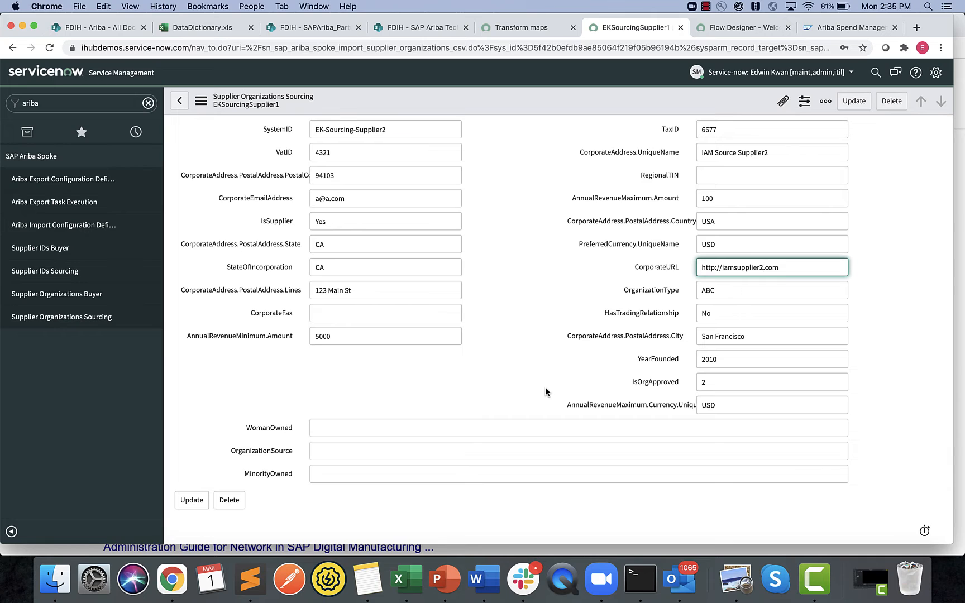
Raise the last digit of the supplier's StateTIN and VatID by one.
scroll(545, 387, up, 5)
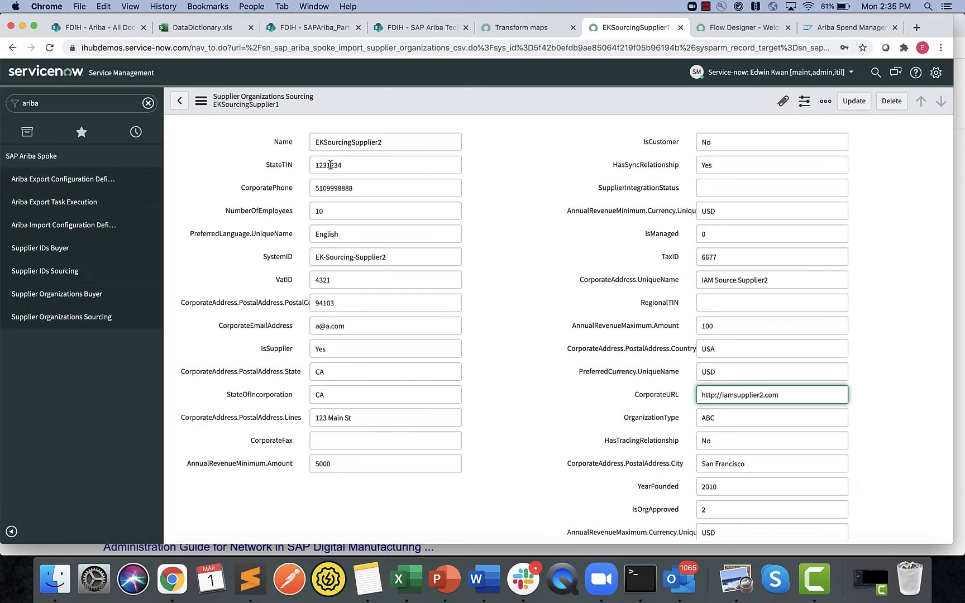
click(358, 167)
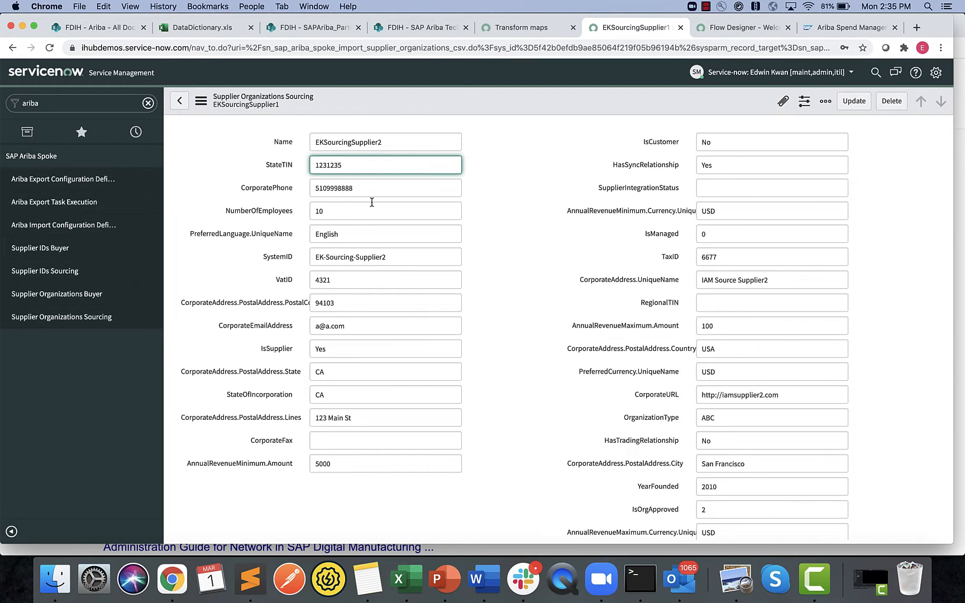
click(364, 279)
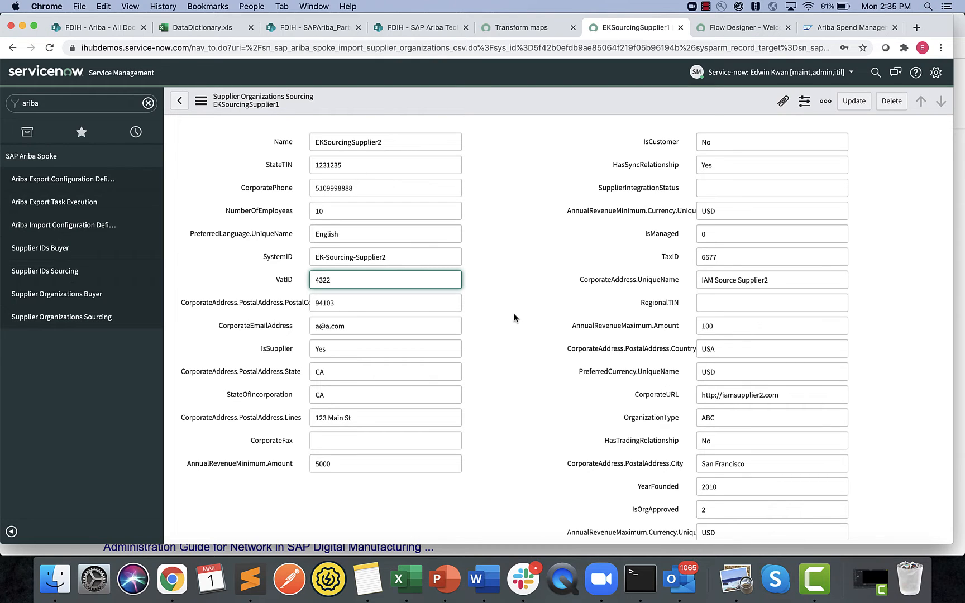
Replace the supplier's CorporateEmailAddress with a new email address.
scroll(513, 317, down, 1)
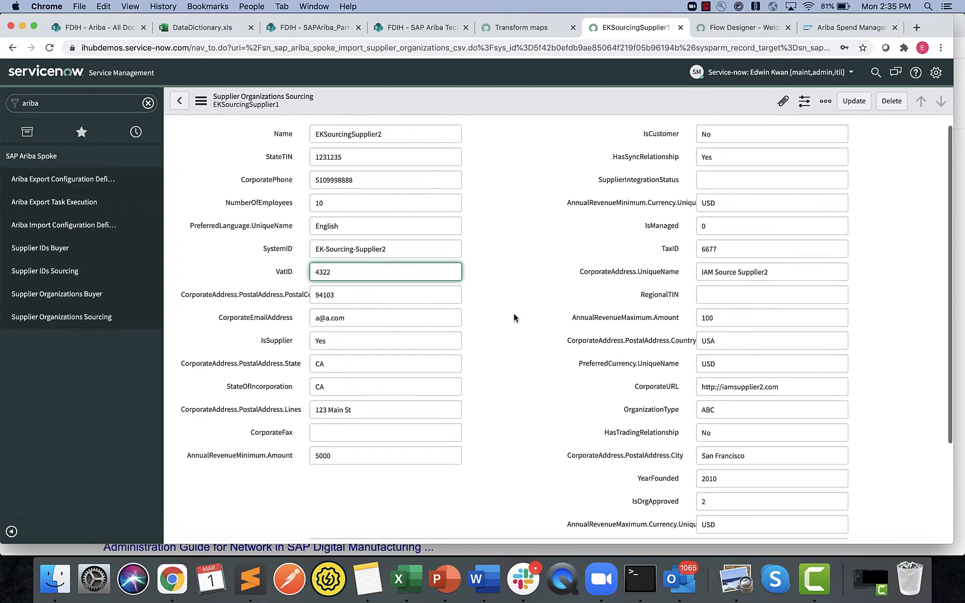
click(318, 318)
key(BackSpace)
text(b)
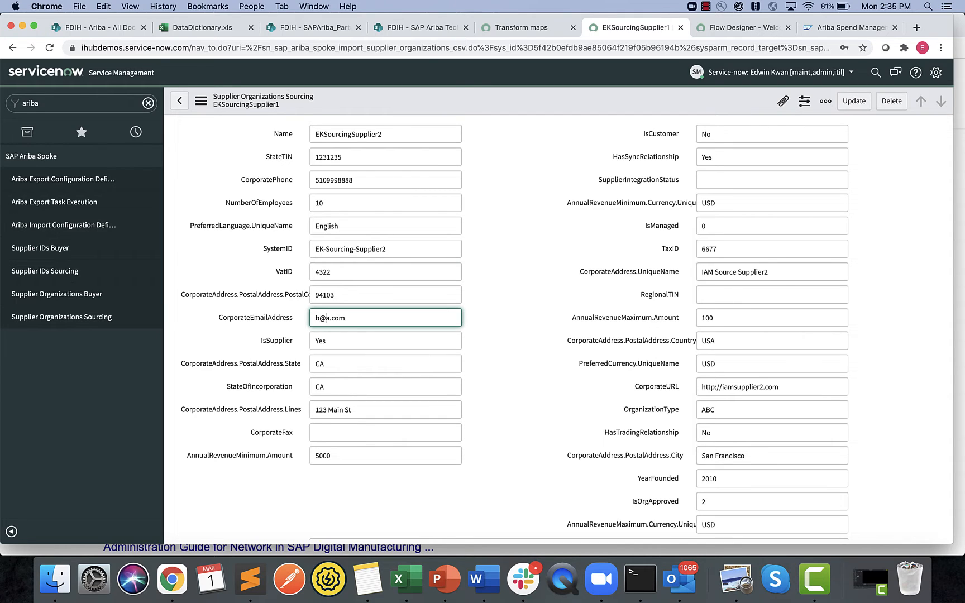
key(Right)
key(BackSpace)
text(b)
Raise the last digit of the supplier's TaxID by one and save the updated record.
click(747, 248)
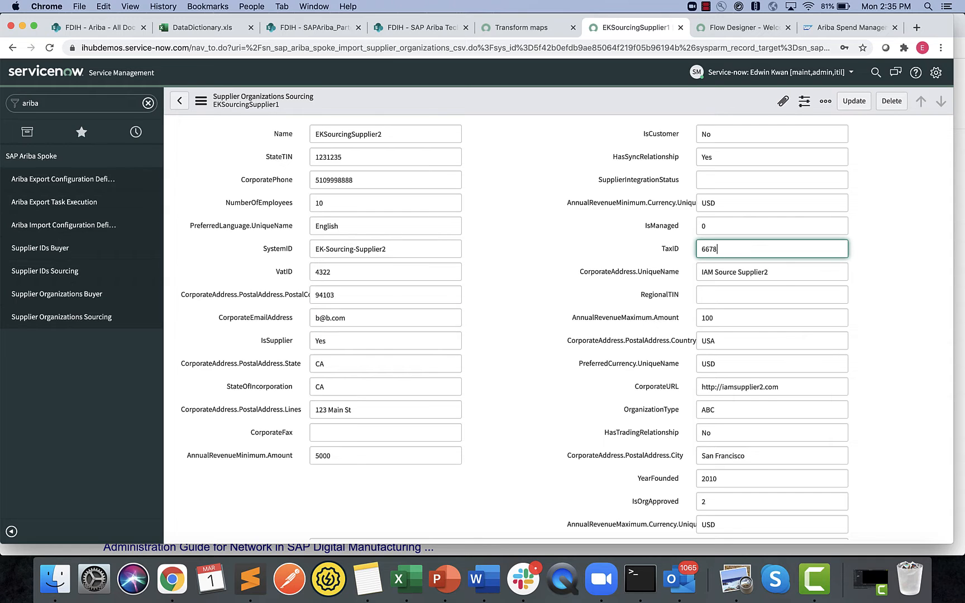
scroll(745, 323, down, 1)
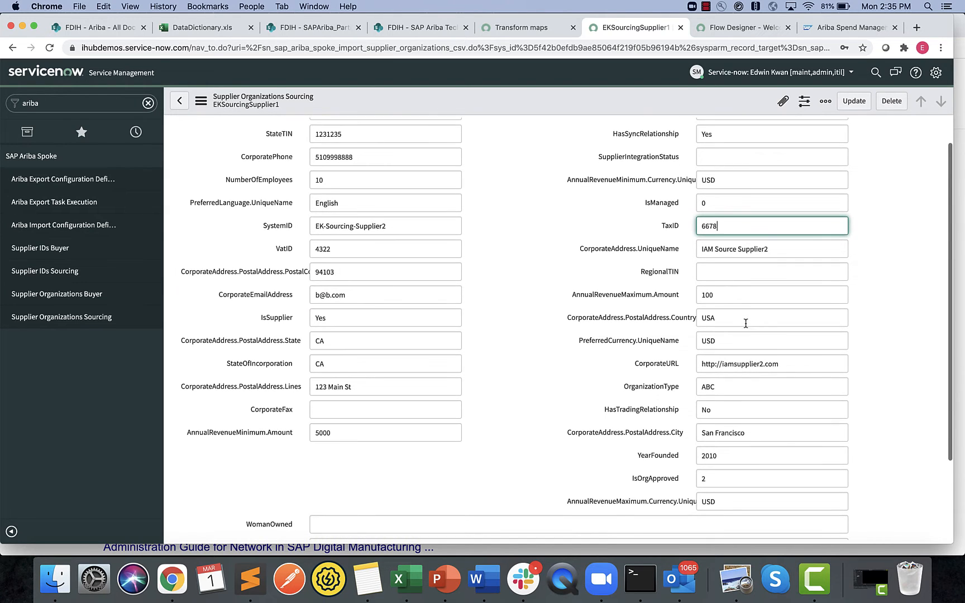
scroll(745, 324, up, 2)
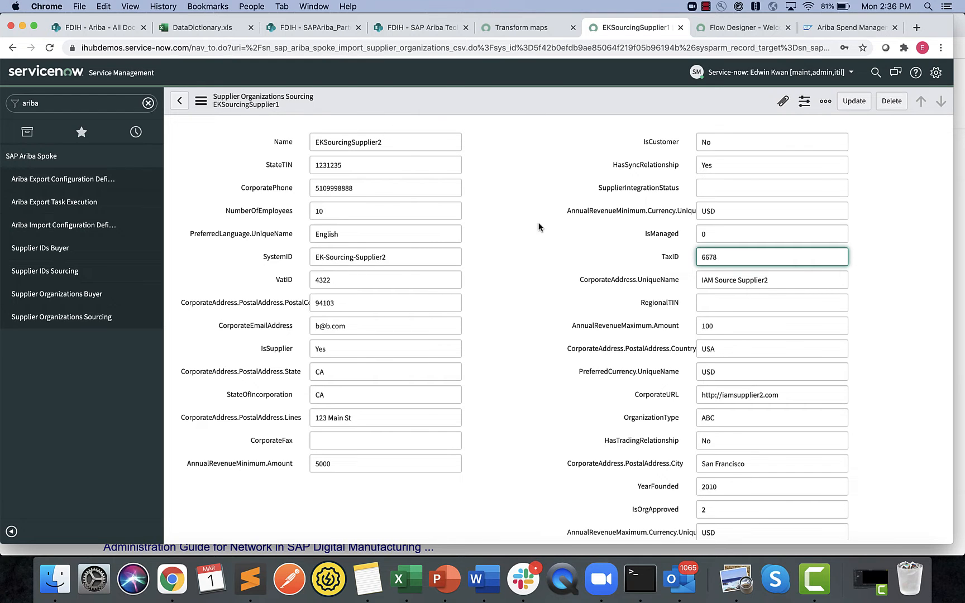
scroll(565, 297, down, 2)
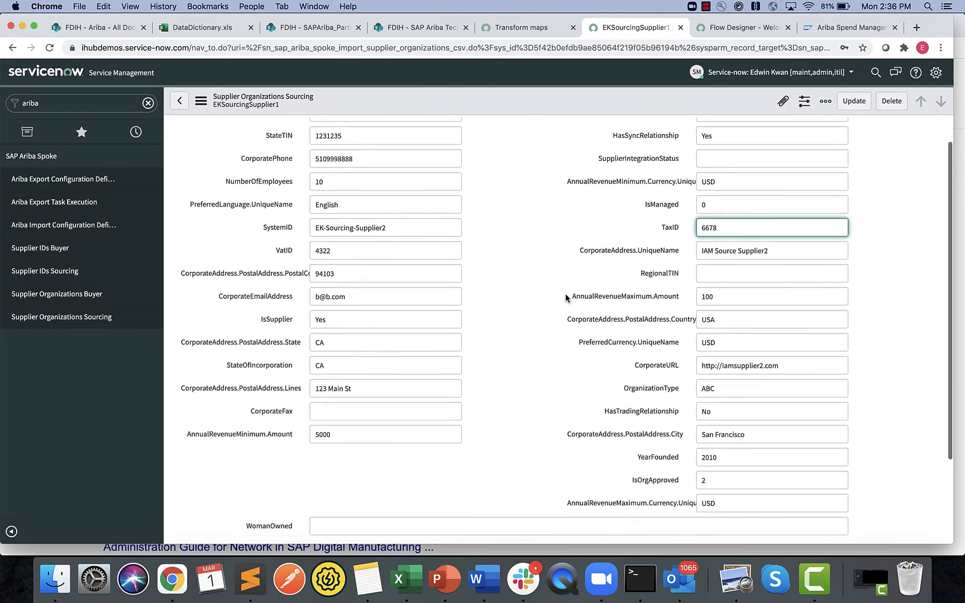
scroll(565, 298, down, 4)
click(183, 499)
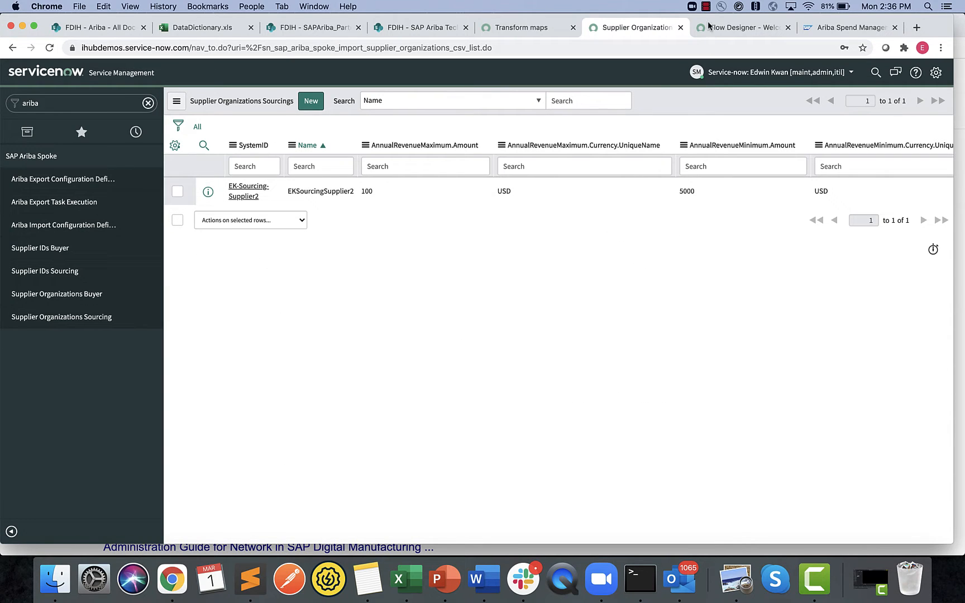
Switch to Flow Designer, open the ITK Import Supplier Organizations Sourcing flow and examine its Look Up Supplier IDs Sourcing Records action.
click(723, 28)
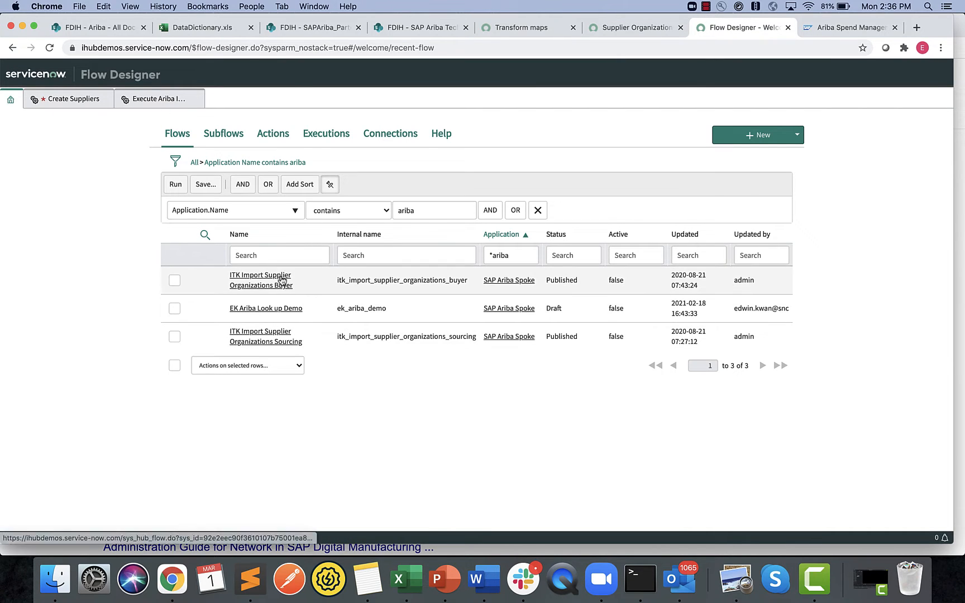
click(276, 335)
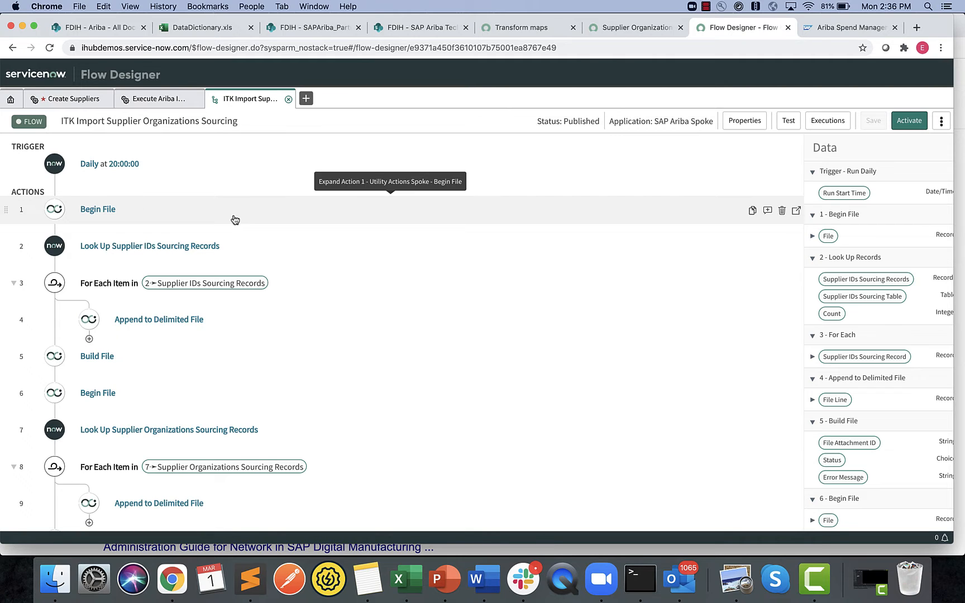
click(253, 256)
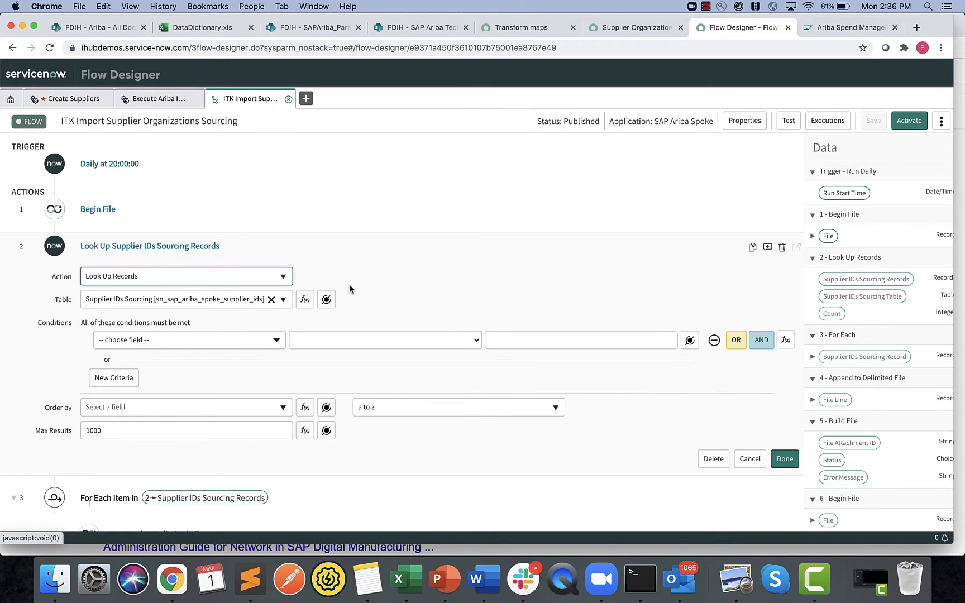
scroll(349, 287, down, 5)
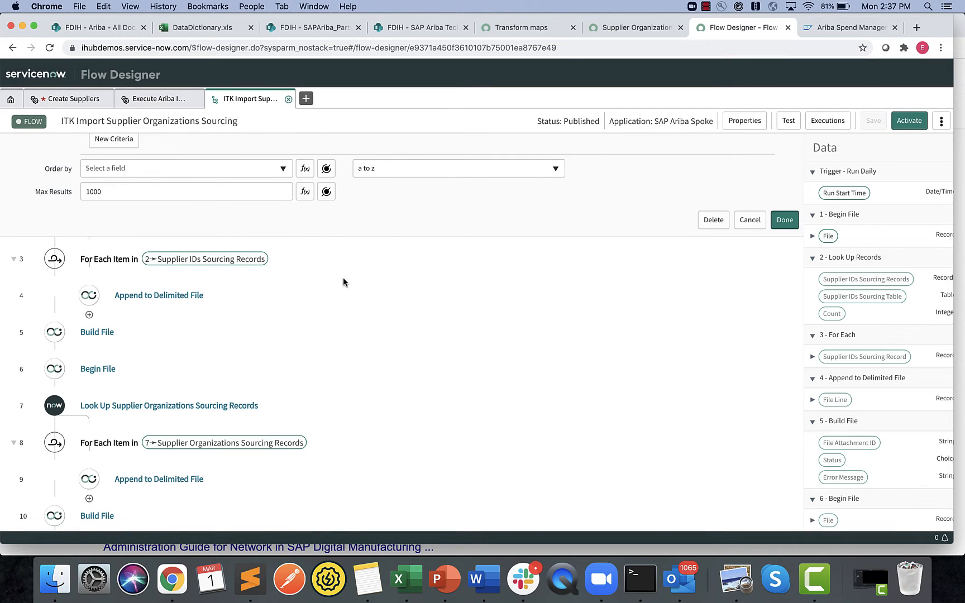
scroll(343, 282, up, 4)
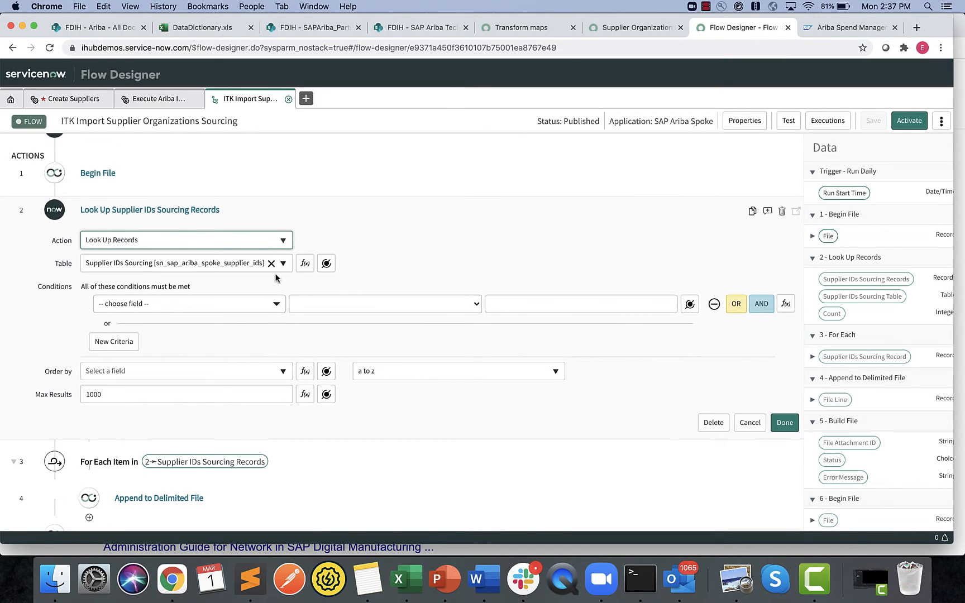
scroll(337, 398, down, 4)
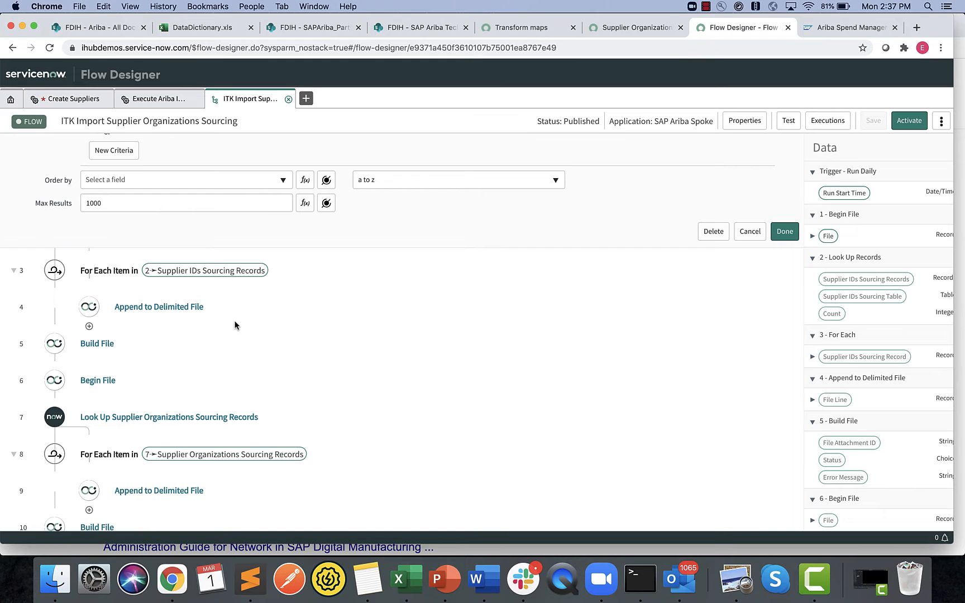
Examine the Look Up Supplier Organizations Sourcing Records action and the file, zip, Ariba import and log actions that follow it.
scroll(235, 325, down, 2)
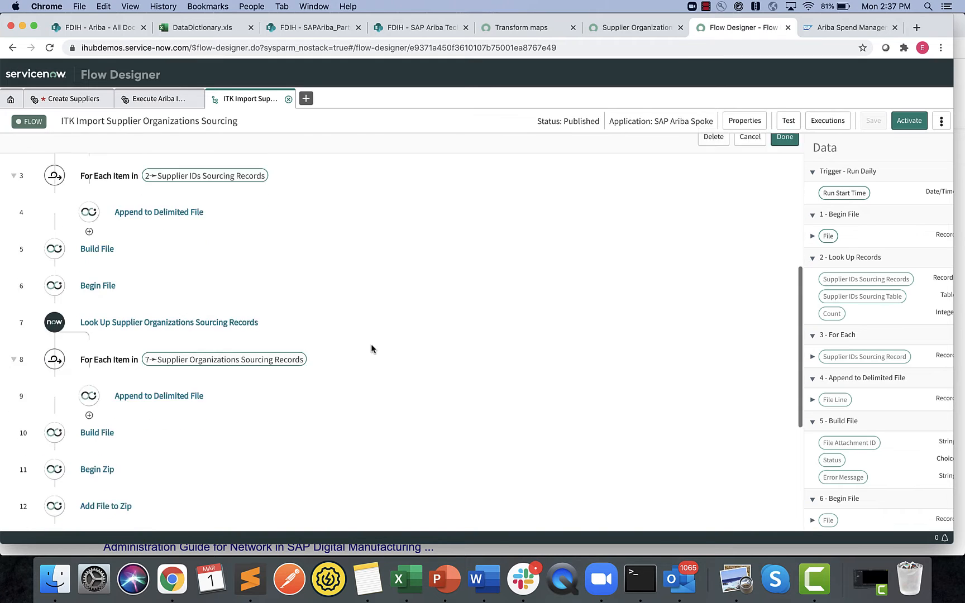
scroll(371, 346, down, 2)
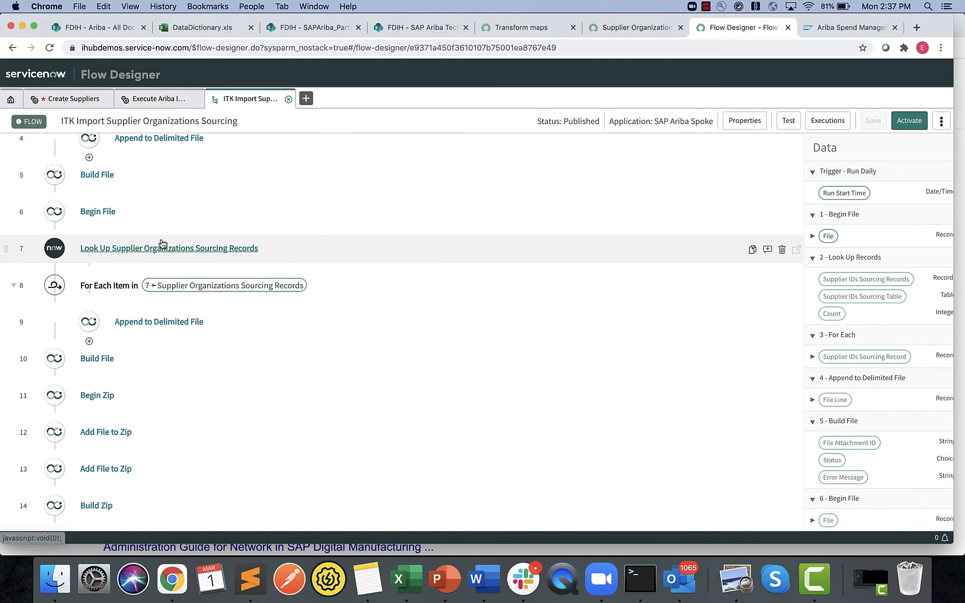
click(226, 252)
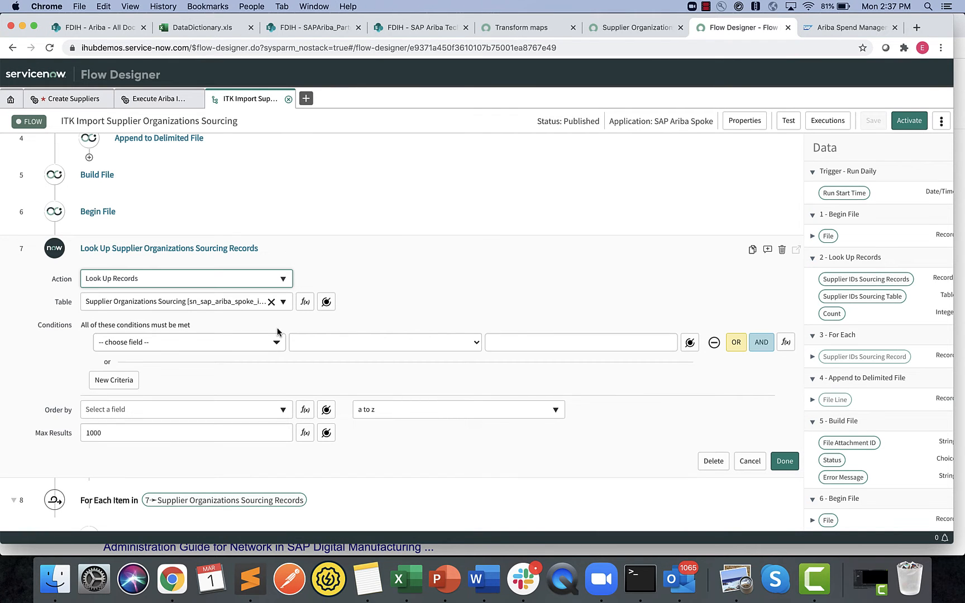
scroll(277, 331, down, 8)
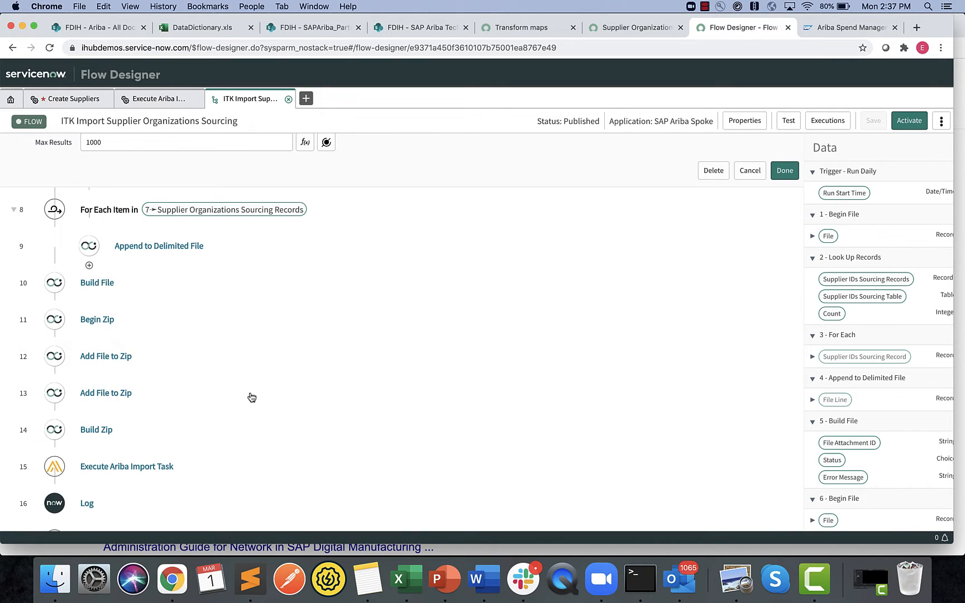
scroll(231, 408, down, 2)
scroll(231, 411, down, 1)
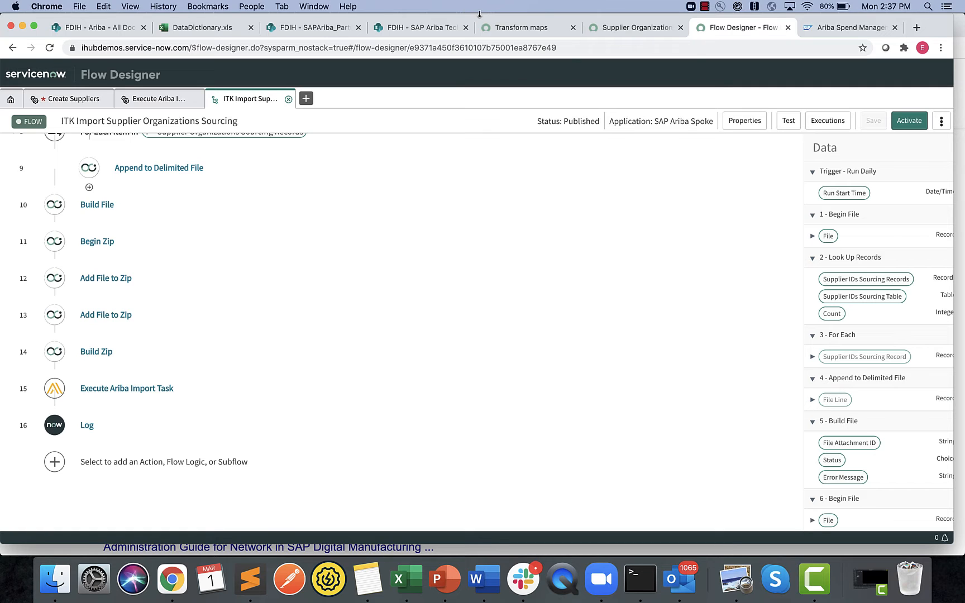
Return to the ServiceNow supplier lists and open the sap record in Supplier IDs Sourcing.
click(514, 31)
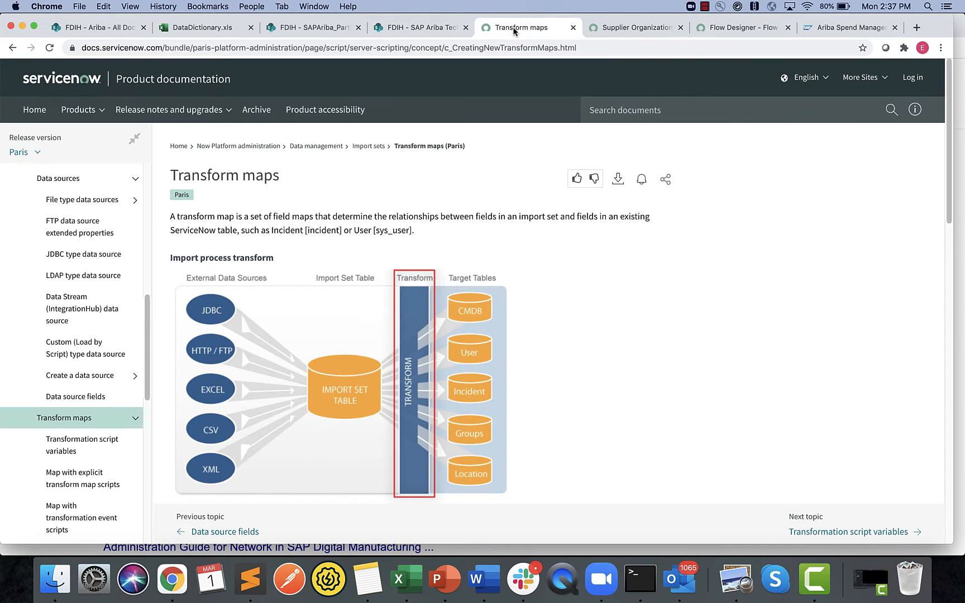
click(627, 33)
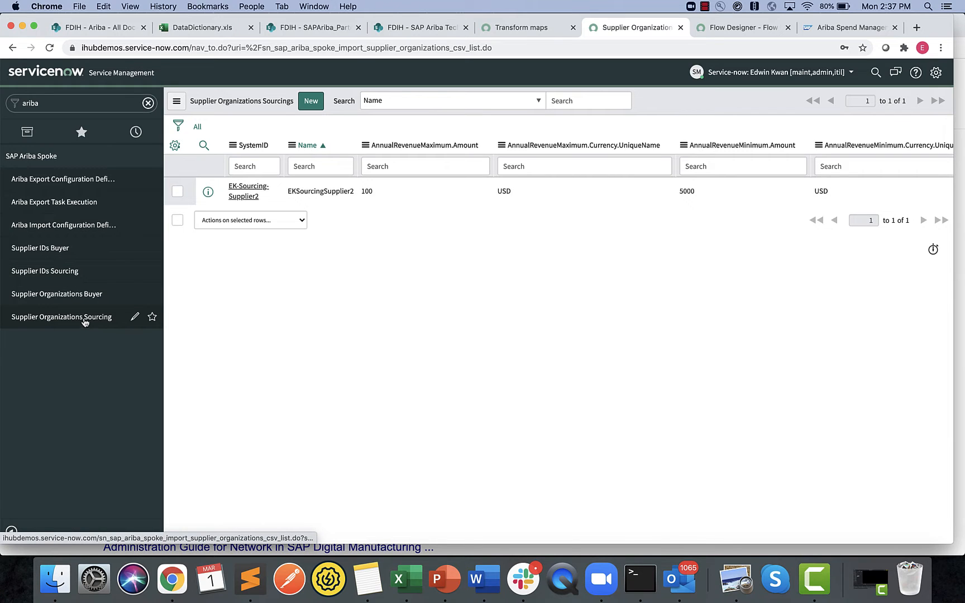
click(70, 272)
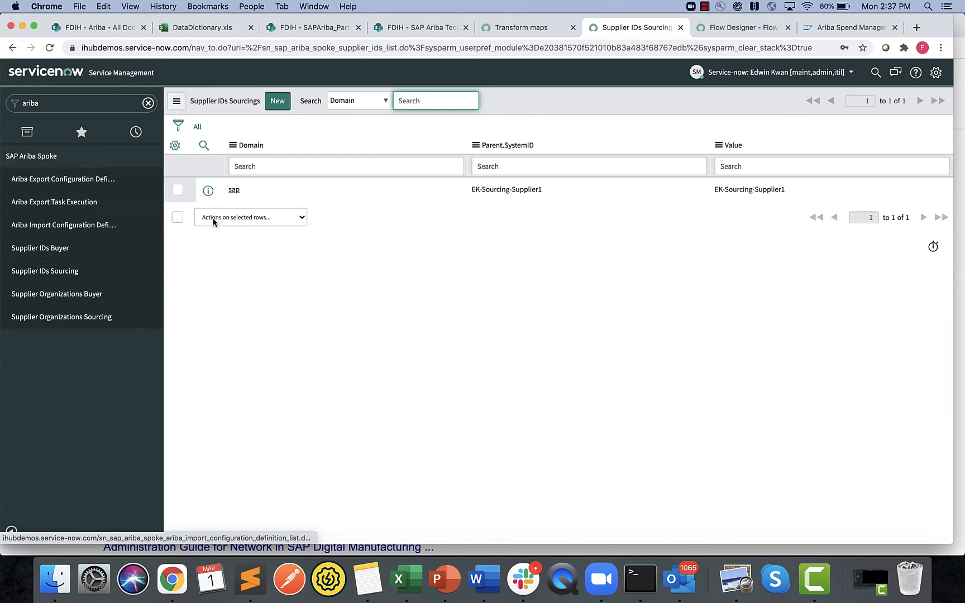
click(235, 191)
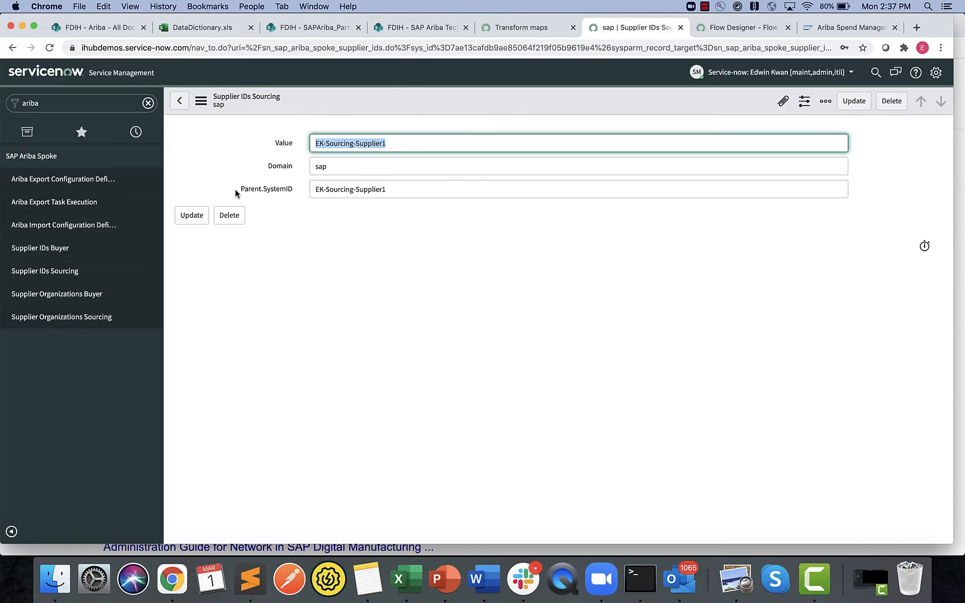
Set both the Value and the Parent.SystemID of the sap record to EK-Sourcing-Supplier2 and save the record.
click(431, 144)
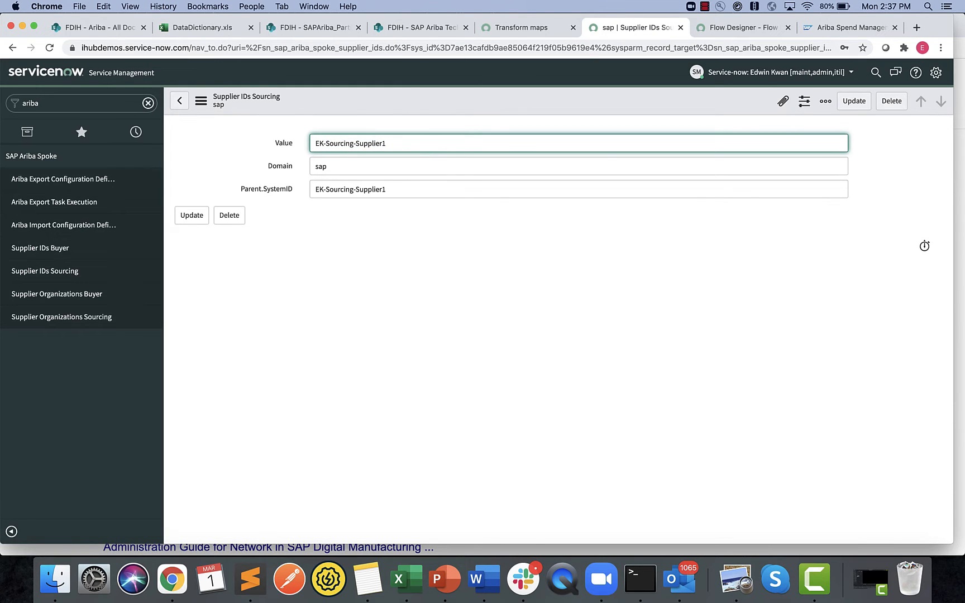
click(407, 192)
key(BackSpace)
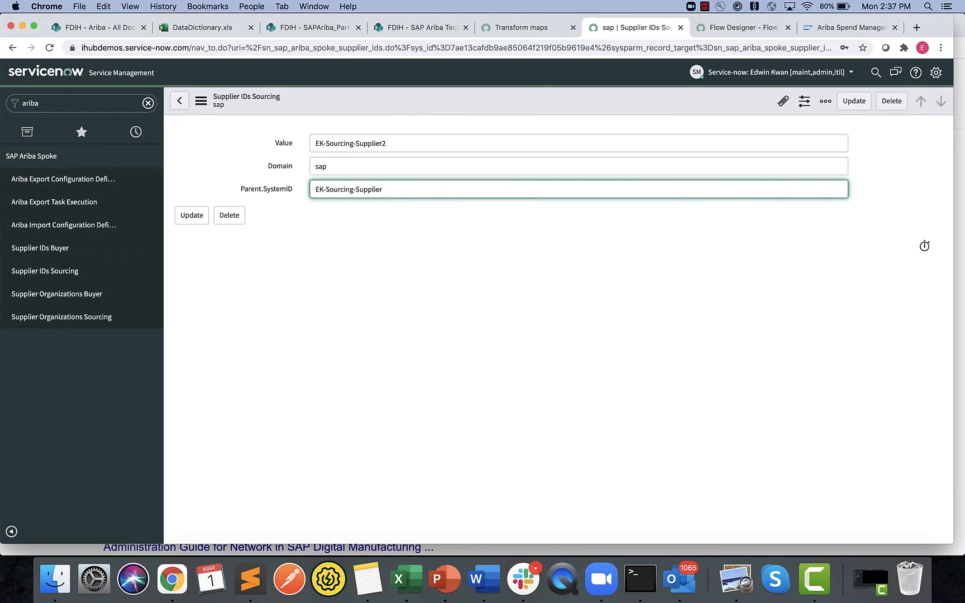
click(192, 216)
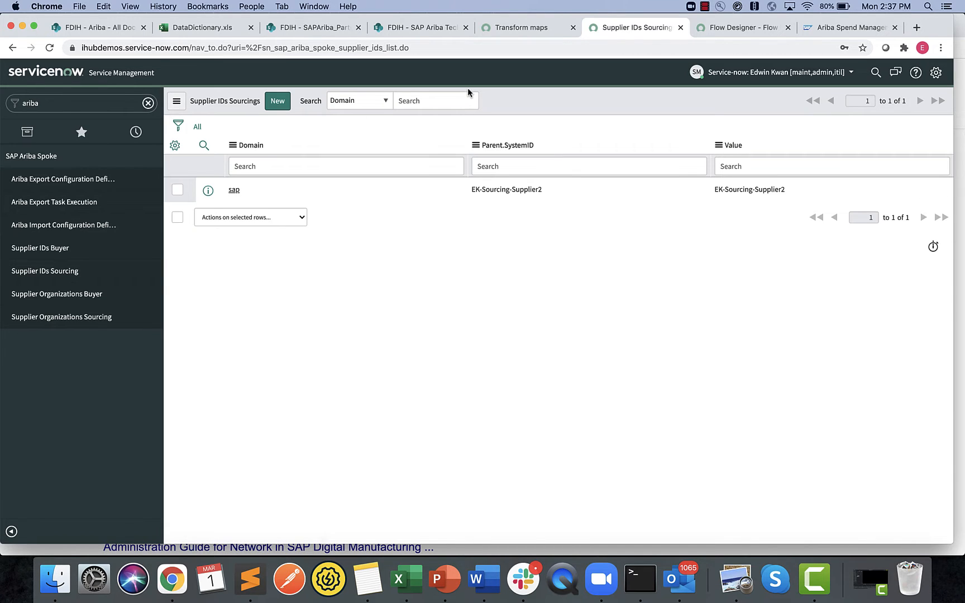
Switch to Flow Designer and run a foreground test of the ITK Import Supplier Organizations Sourcing flow.
click(732, 31)
scroll(271, 363, up, 10)
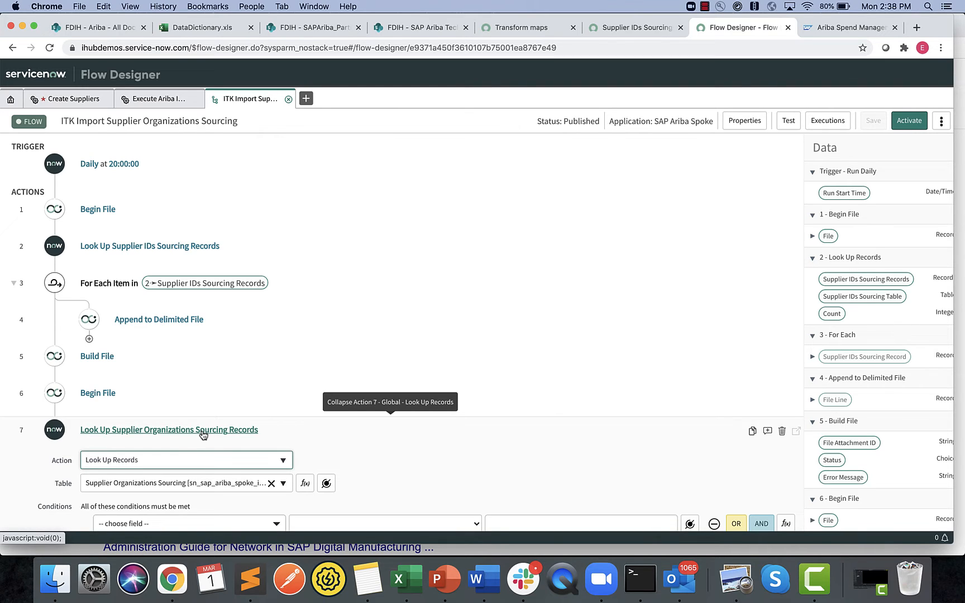
scroll(547, 345, down, 2)
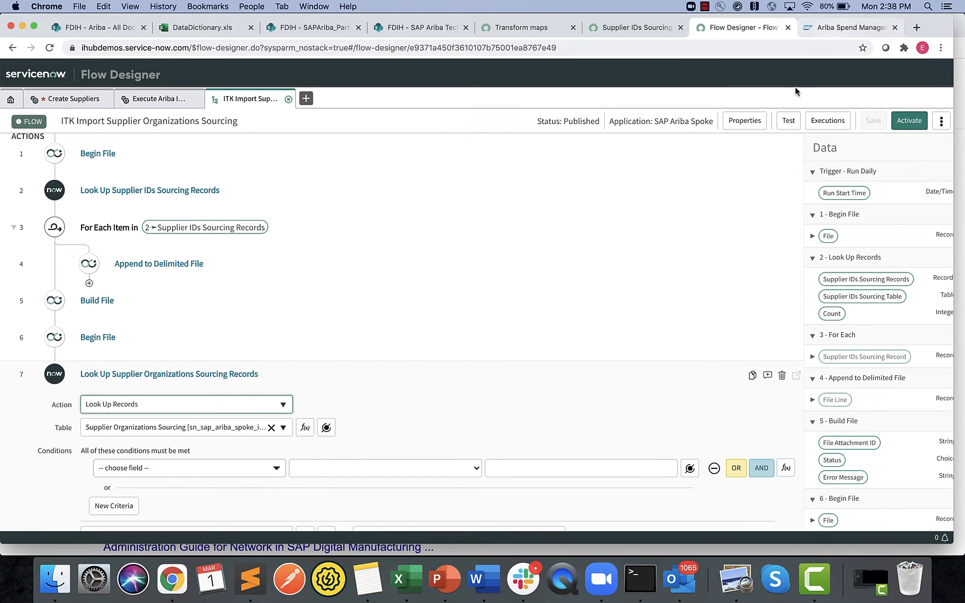
click(787, 124)
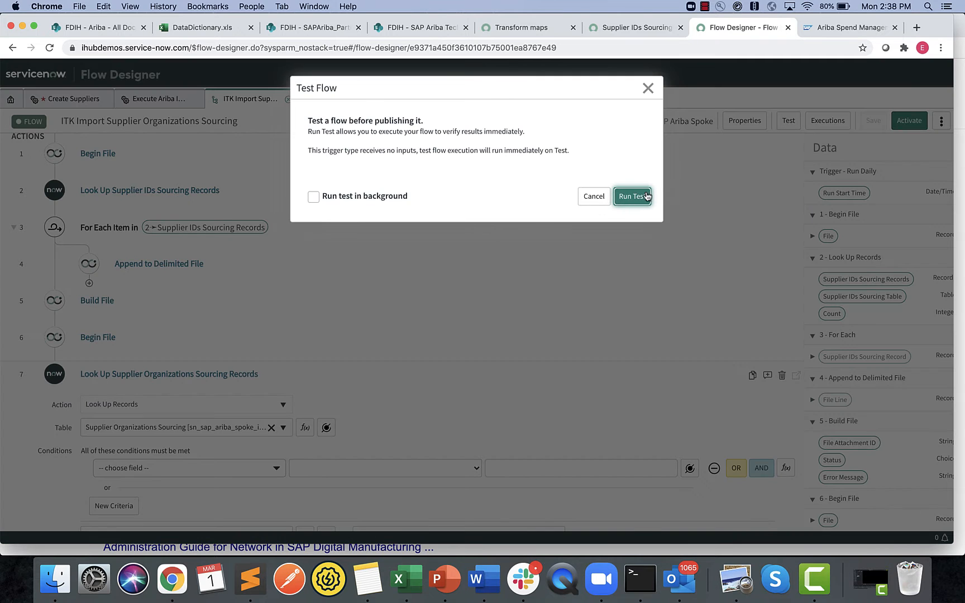
click(643, 199)
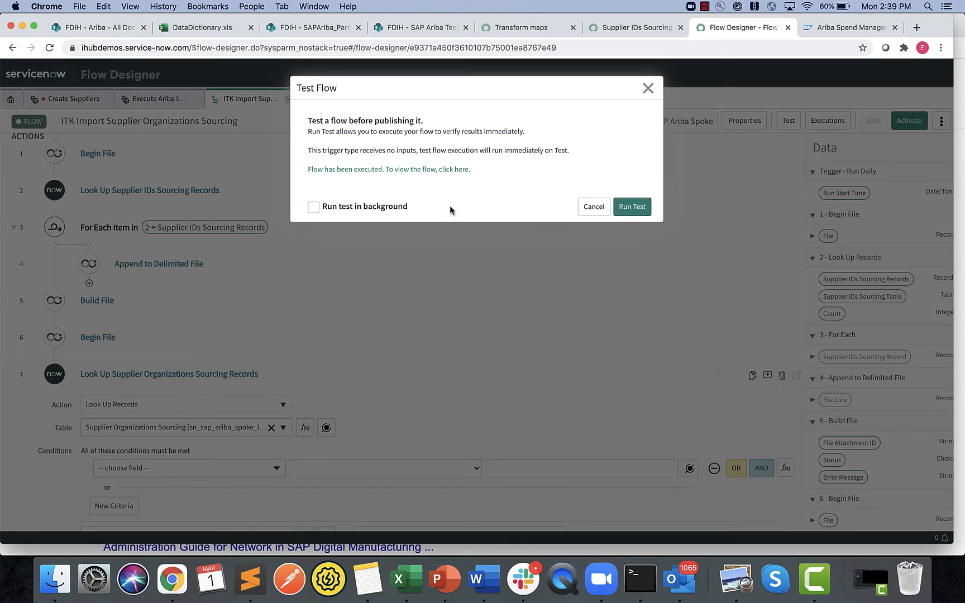
Open the test run's execution details and examine the Execute Ariba Import Task and Build Zip action results.
click(461, 171)
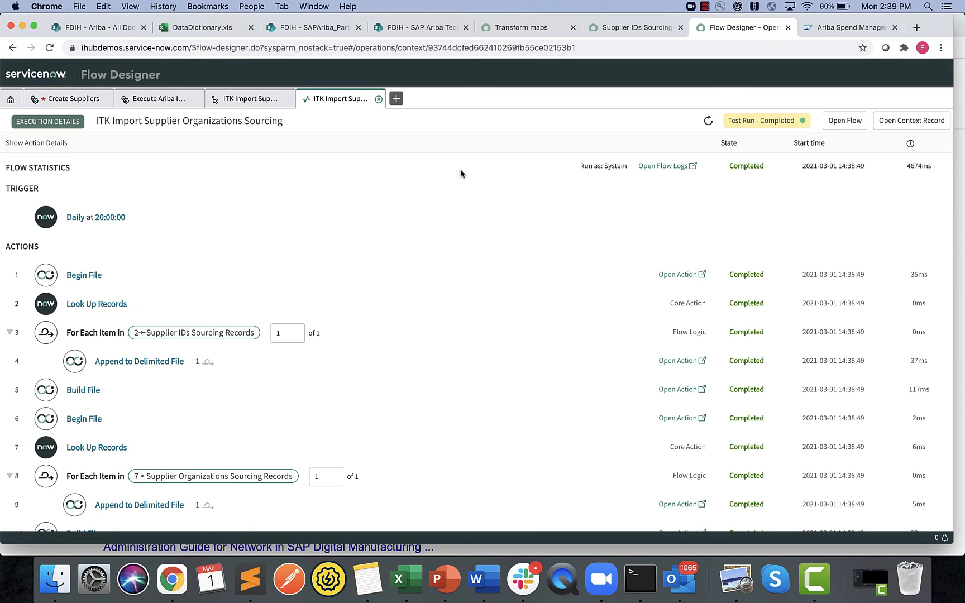
scroll(690, 350, down, 5)
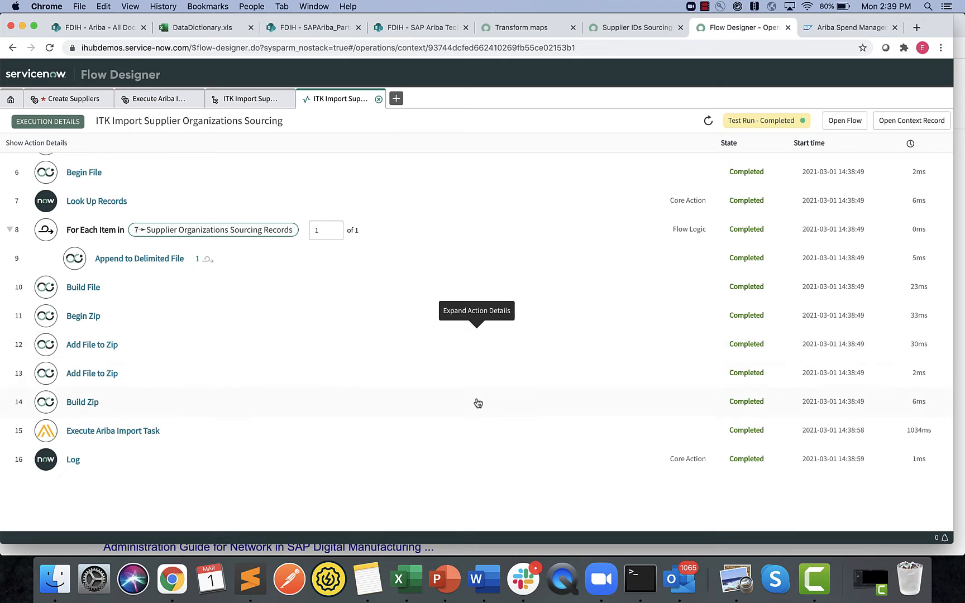
click(109, 430)
scroll(457, 399, down, 4)
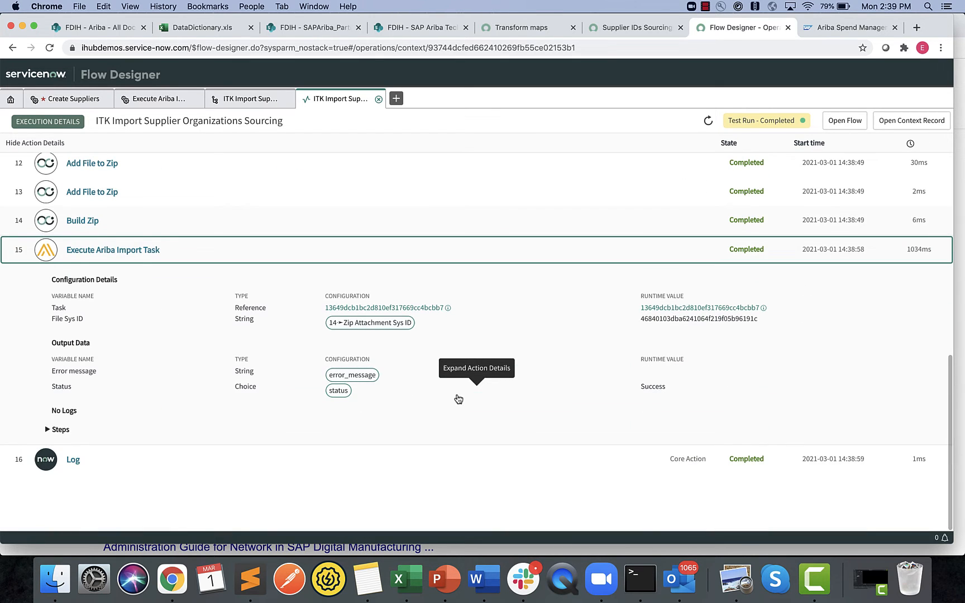
scroll(458, 398, up, 2)
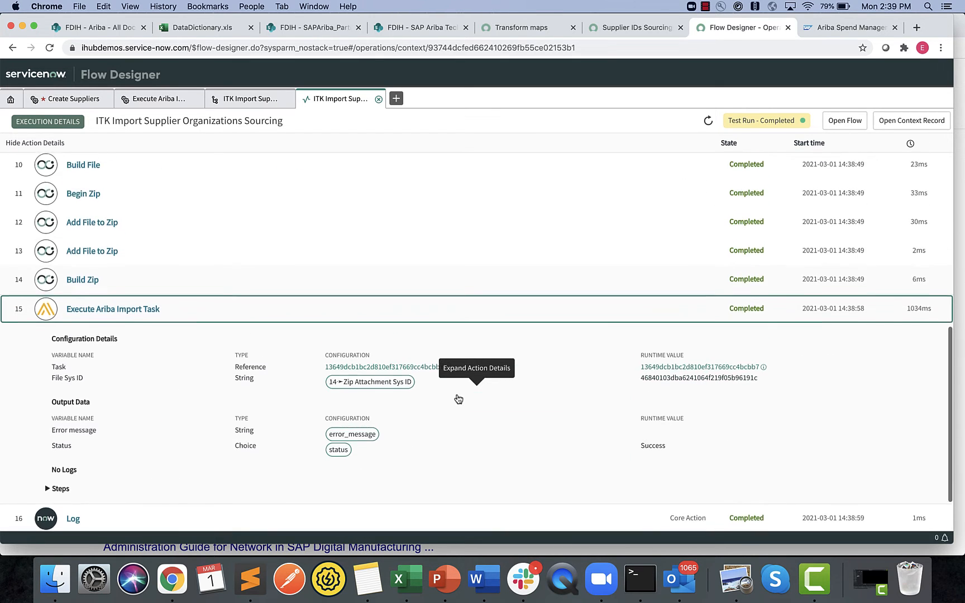
click(110, 285)
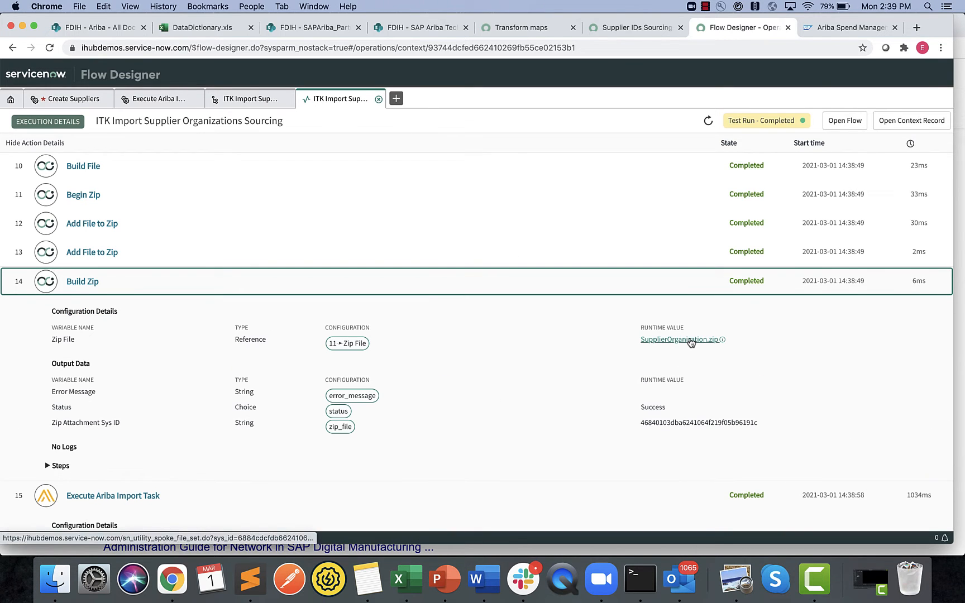
Switch to SAP Ariba and search Supplier Management for ek-sourcing-supplier1.
click(860, 32)
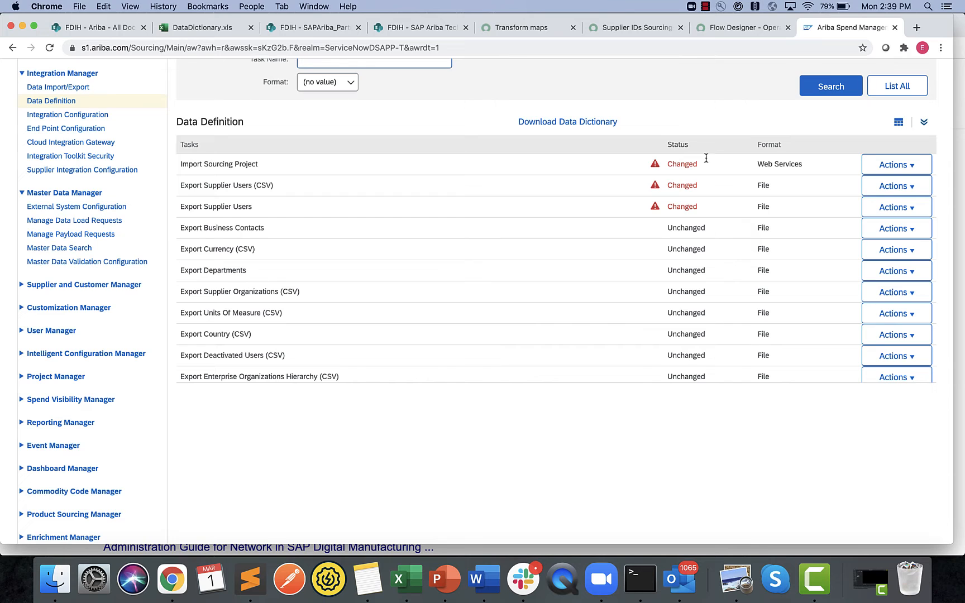
scroll(492, 452, up, 3)
scroll(491, 448, down, 1)
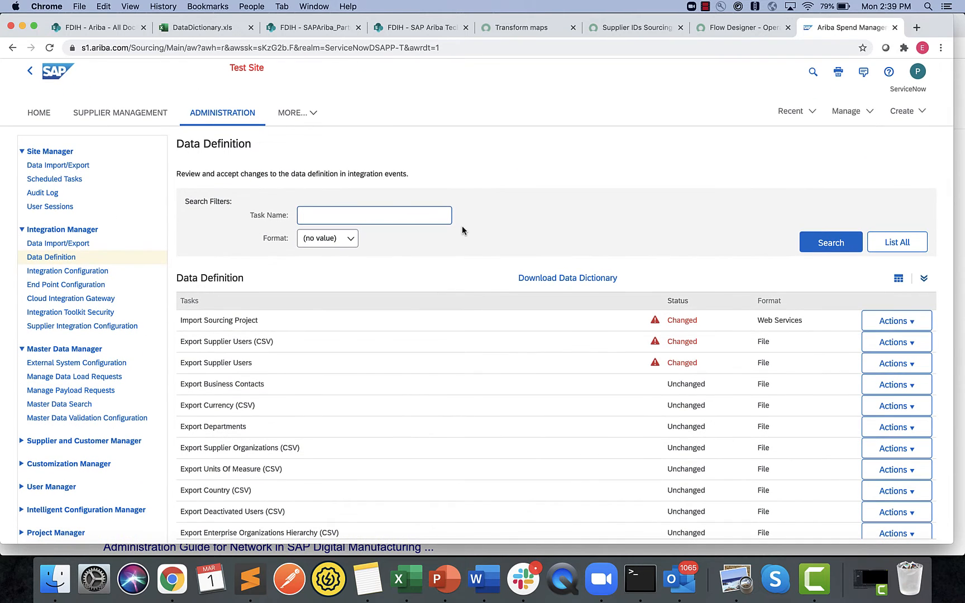
click(39, 114)
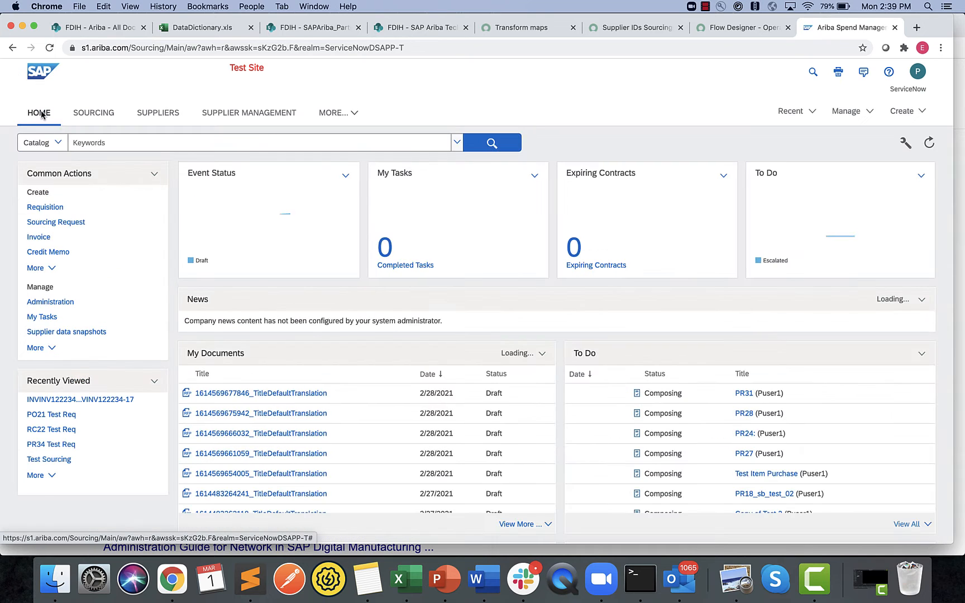
click(270, 114)
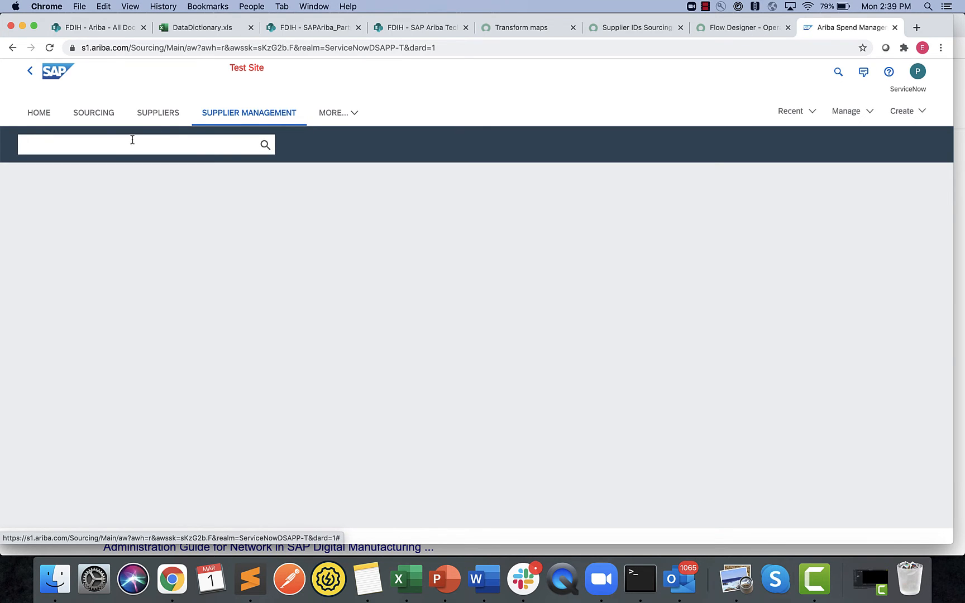
click(115, 145)
text(ek)
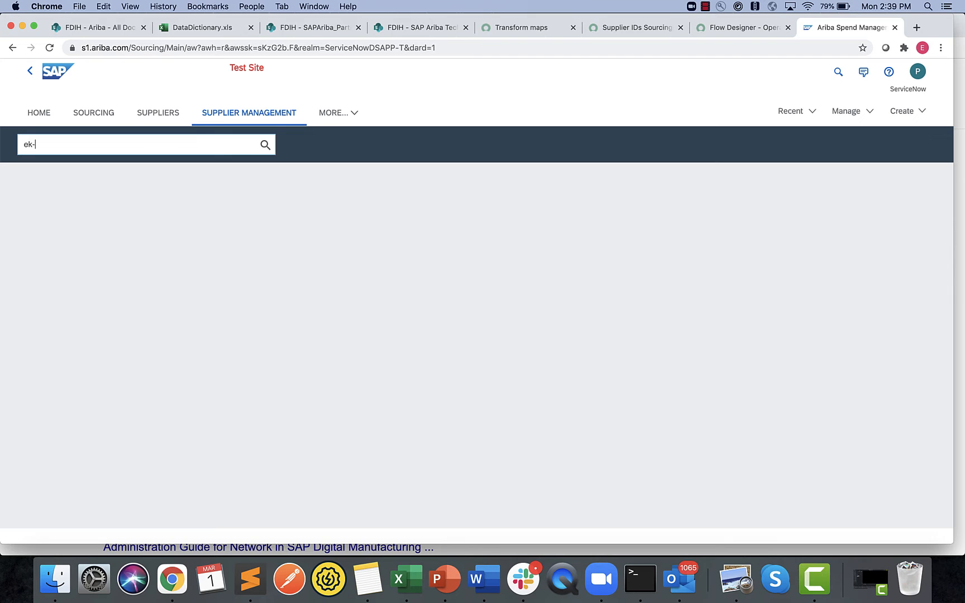
text(-sour)
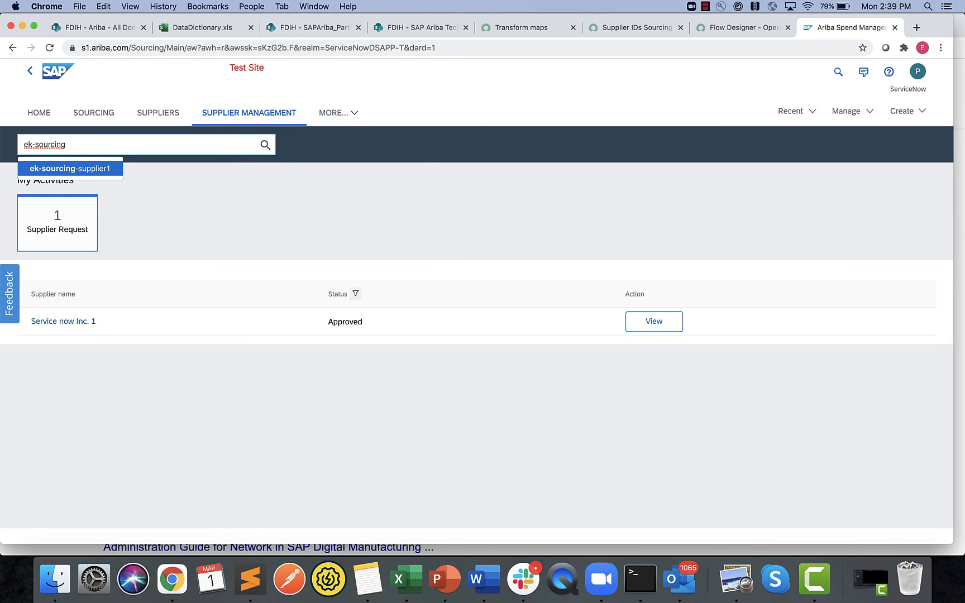
text(cing)
key(Return)
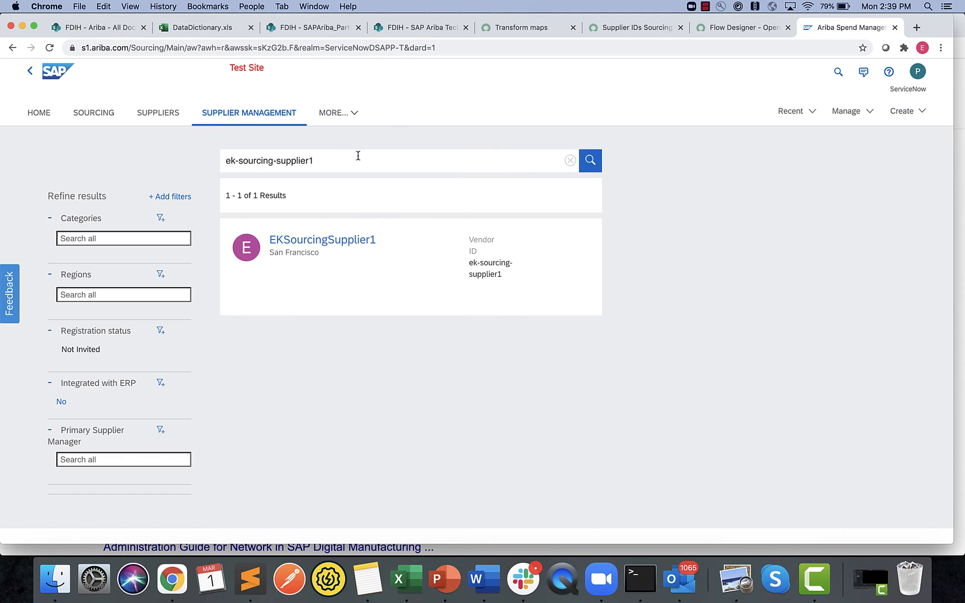
Search the suppliers for ek-sourcing-supplier2 and repeat the search to refresh the results.
click(356, 160)
key(BackSpace)
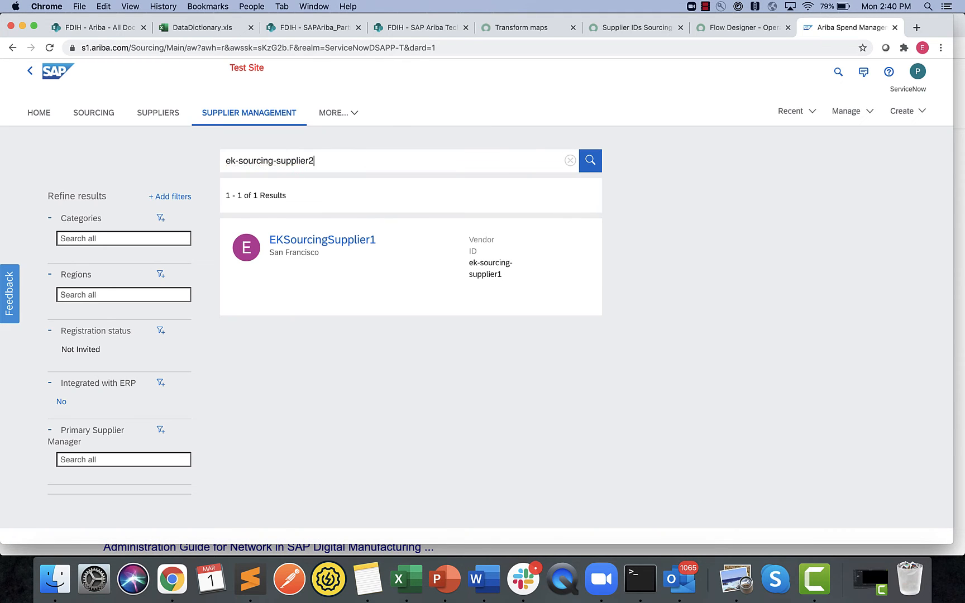
key(Return)
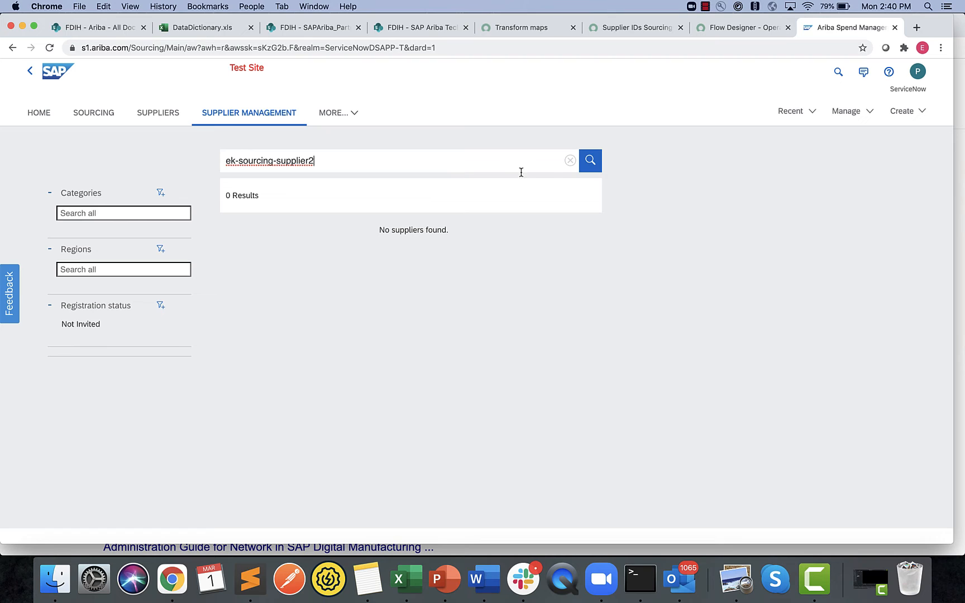
click(595, 163)
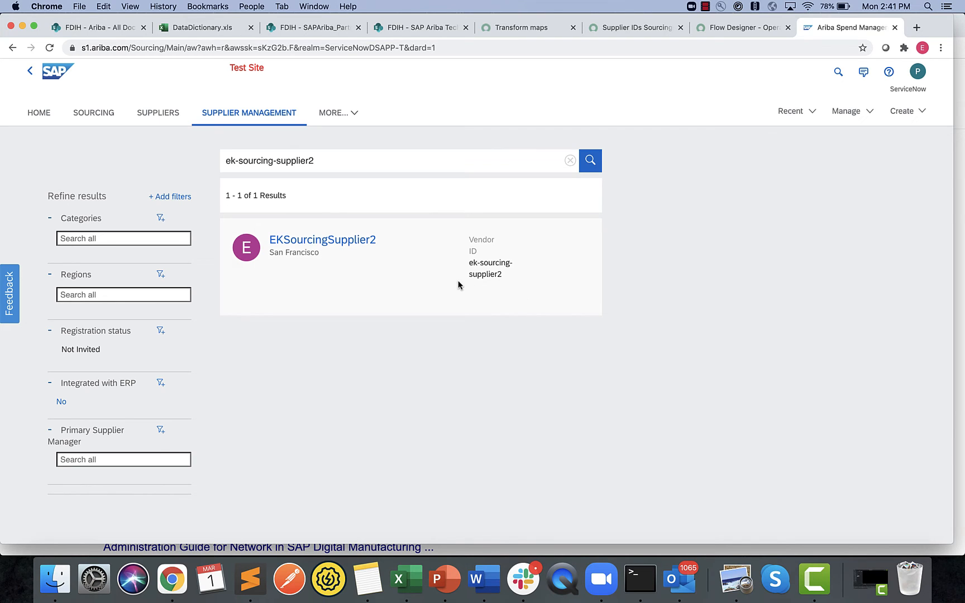
Open the EKSourcingSupplier2 profile and review its summary, contacts, ERP vendor information and activity log.
click(372, 243)
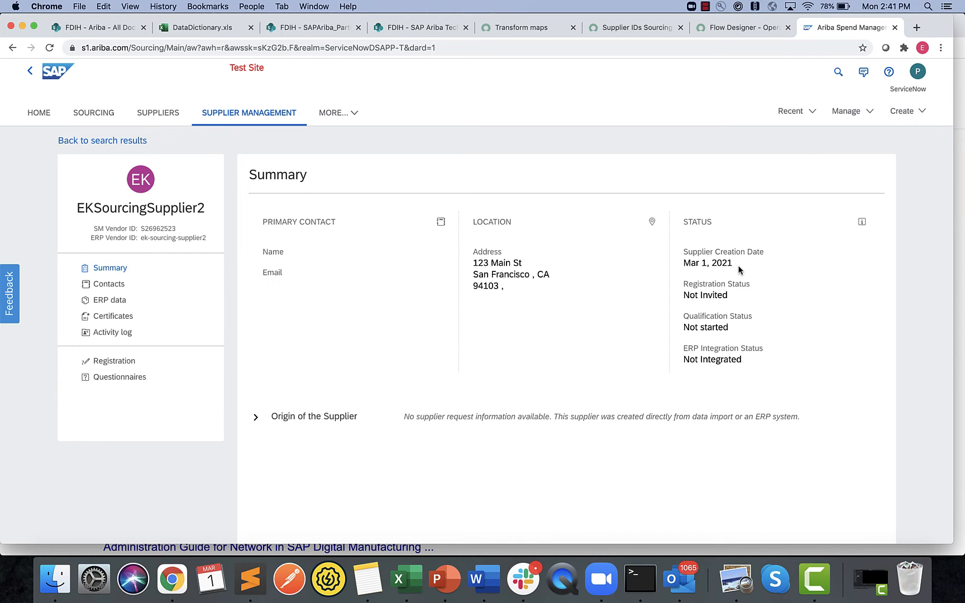
scroll(740, 314, down, 3)
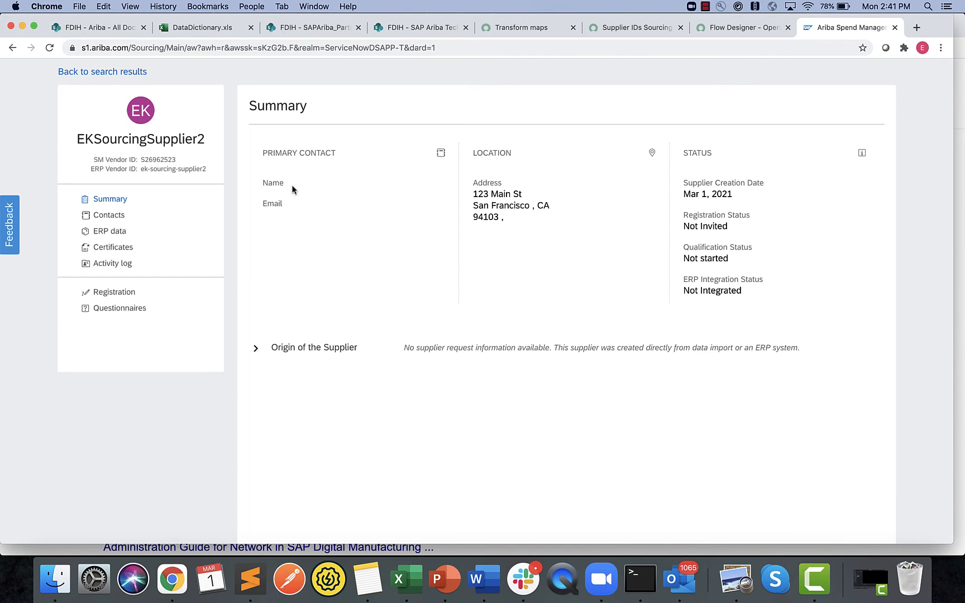
click(110, 219)
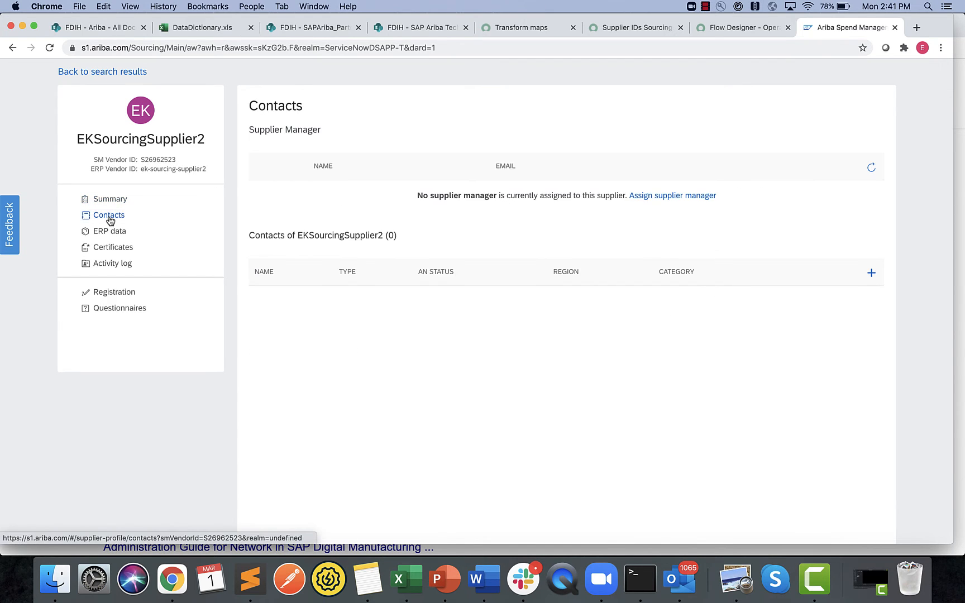
click(115, 231)
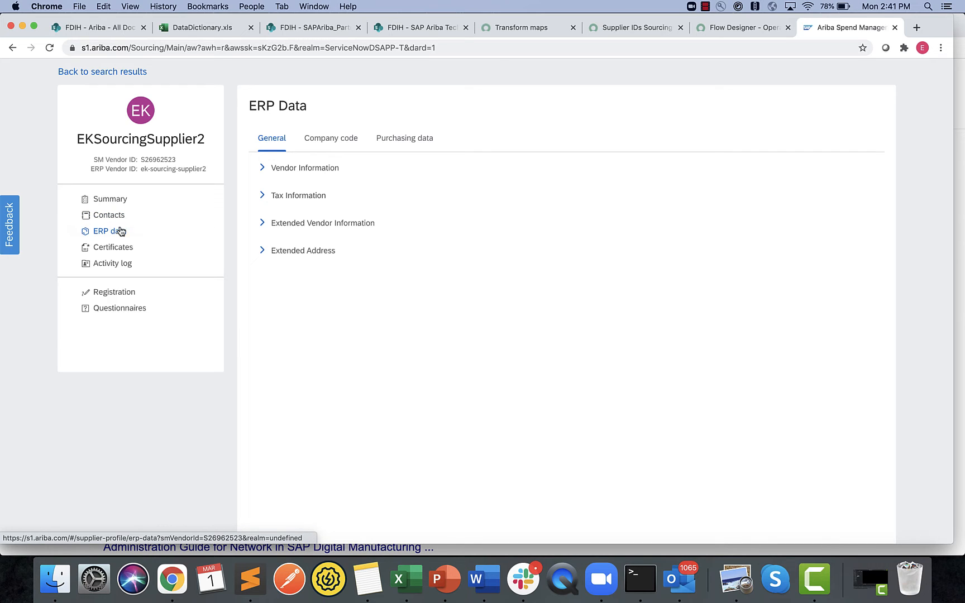
click(263, 169)
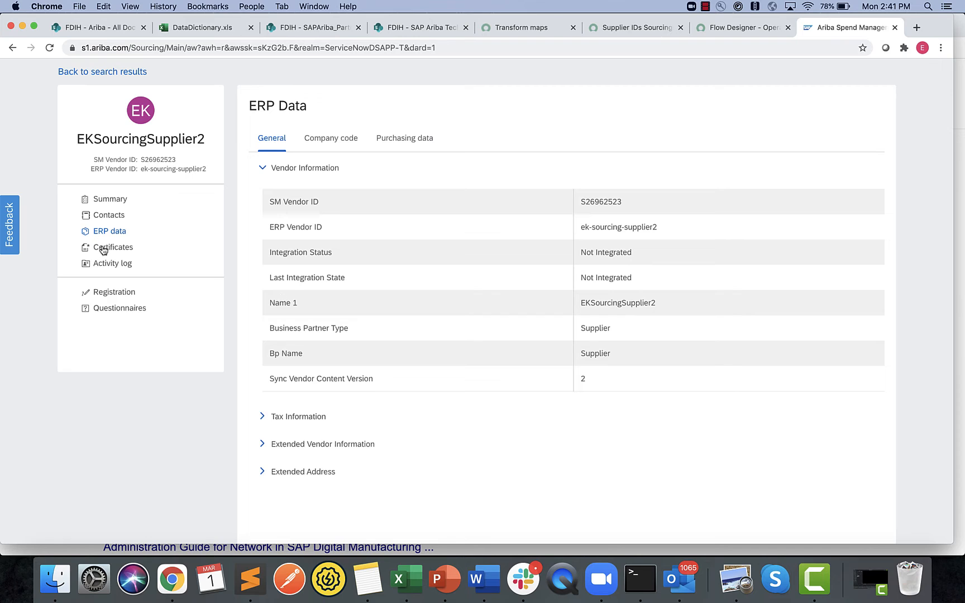
click(125, 264)
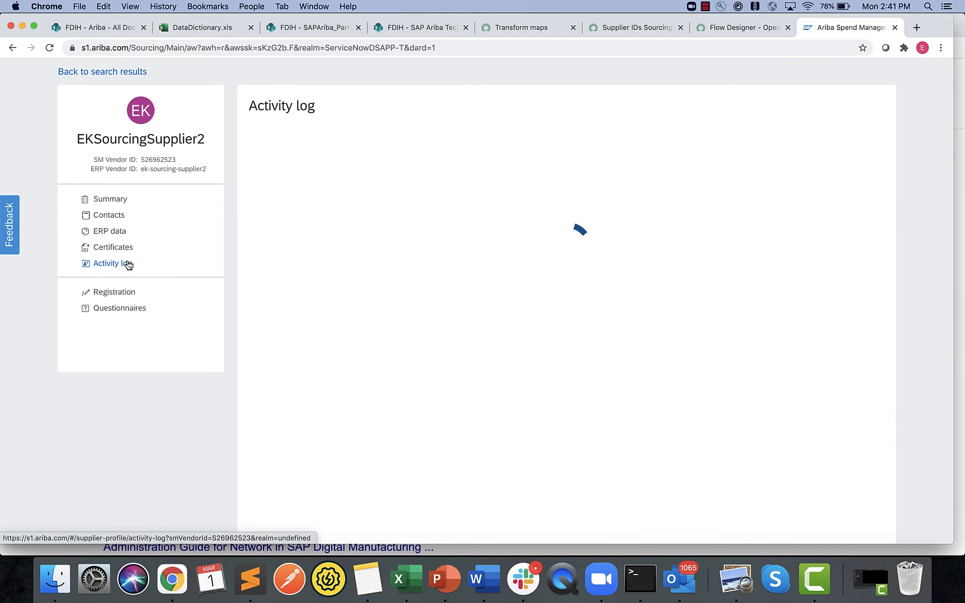
click(130, 201)
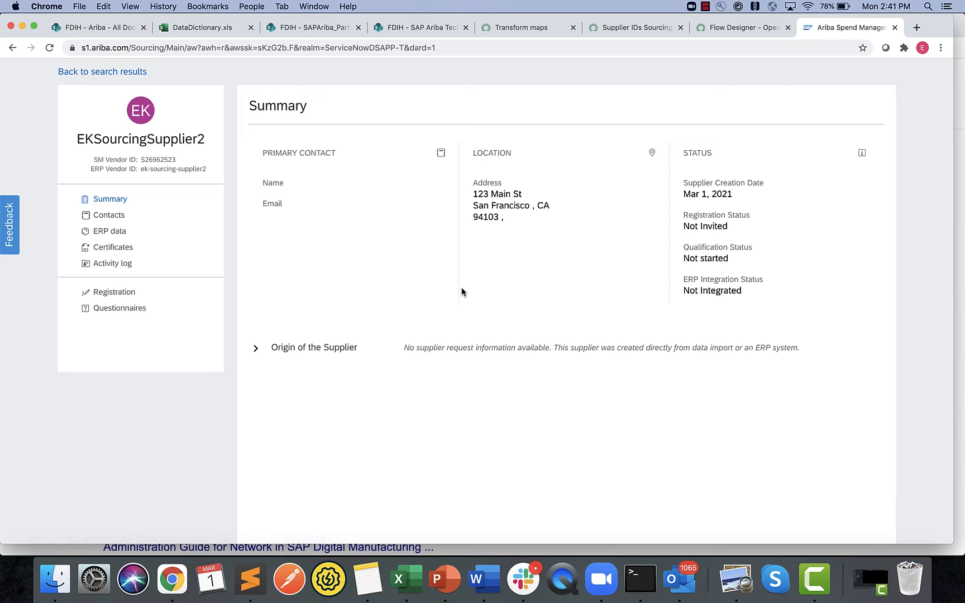
Reload Supplier Management, search again for ek-sourcing-supplier2, and open the supplier's contacts.
click(50, 49)
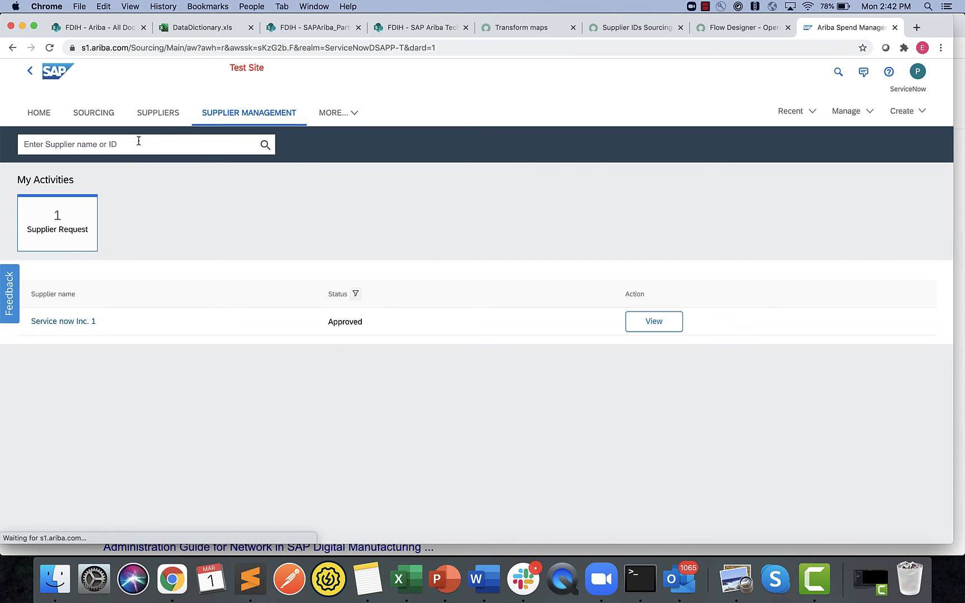
click(137, 149)
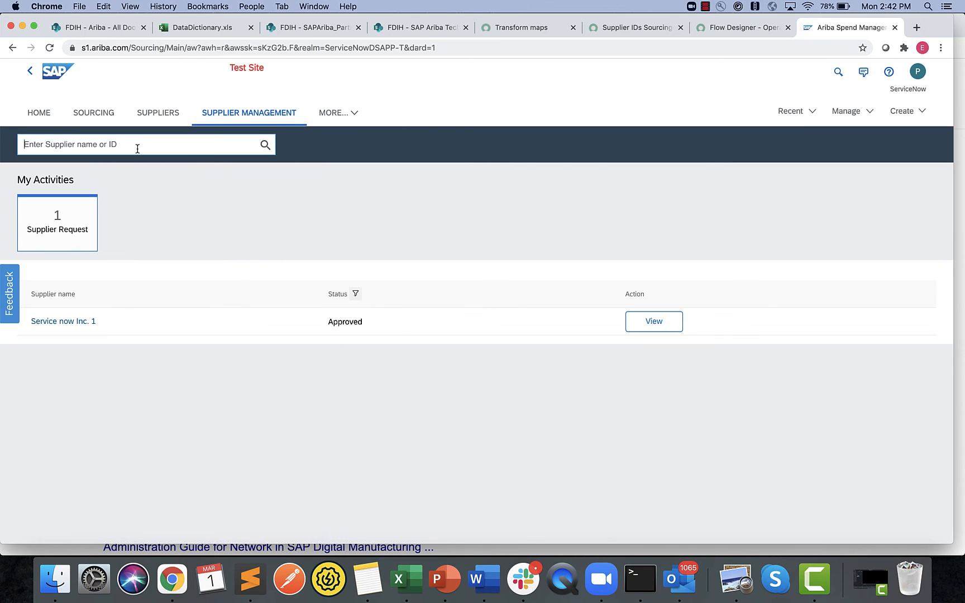
text(ek-sour)
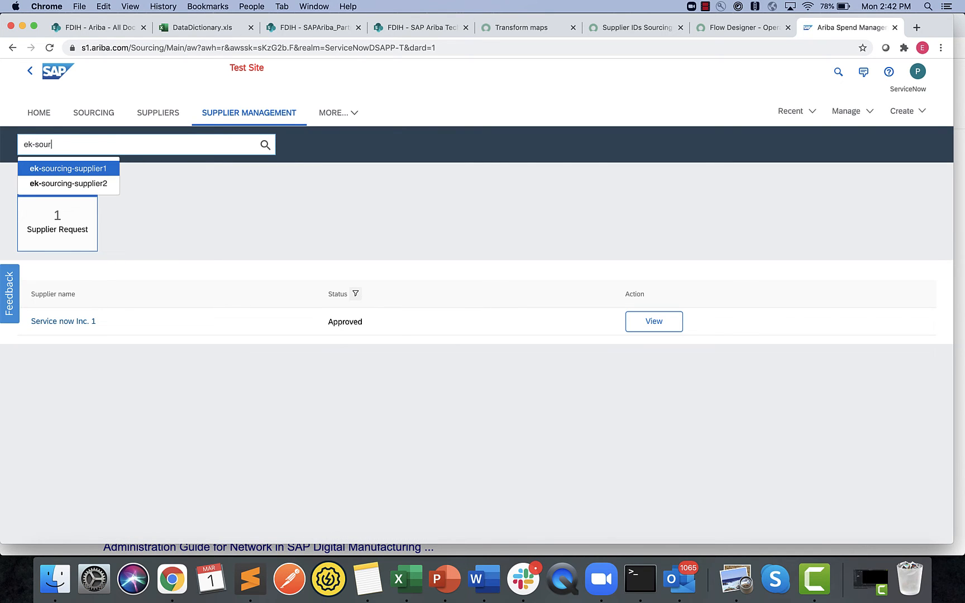
key(Down)
key(Return)
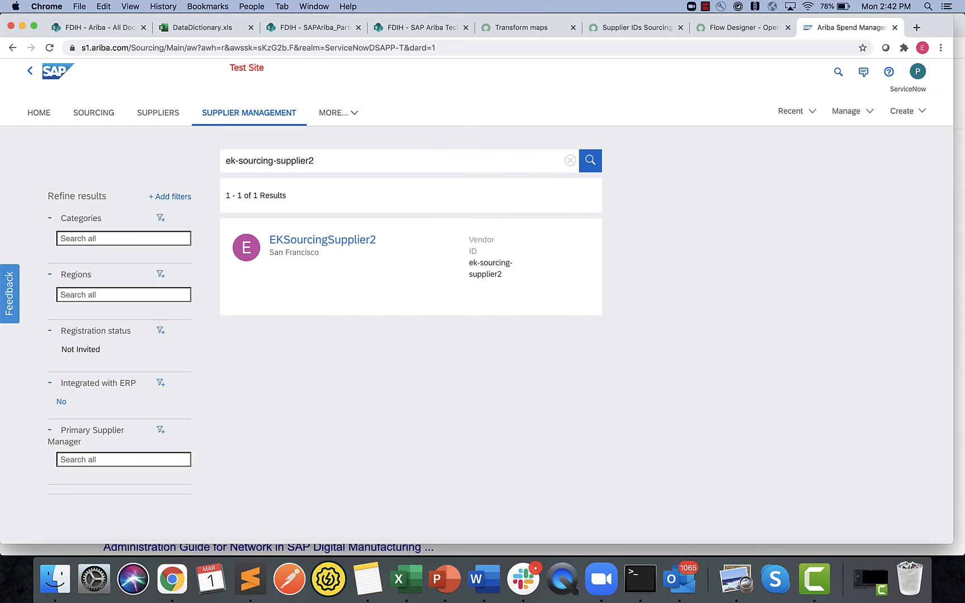
click(342, 243)
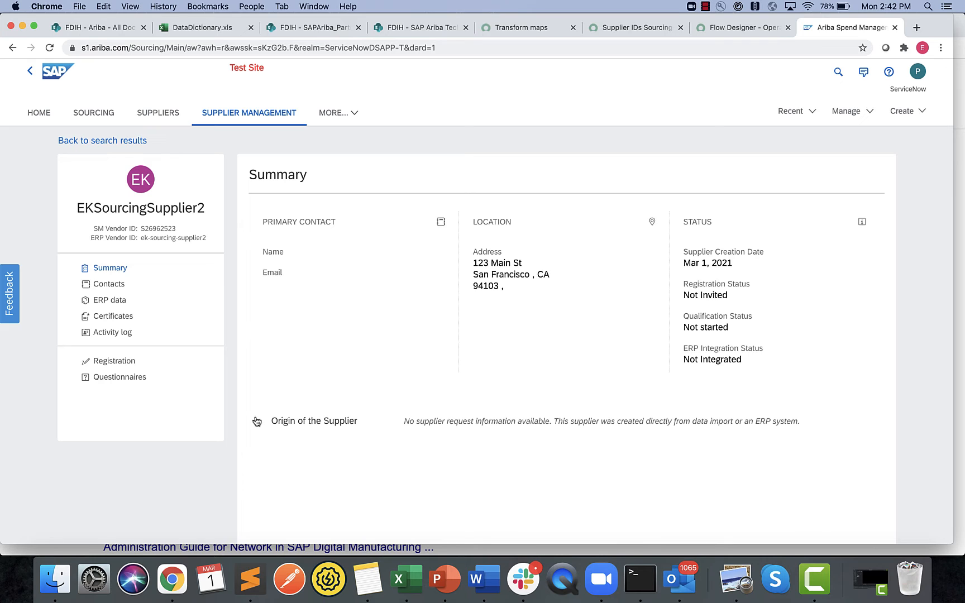
click(113, 286)
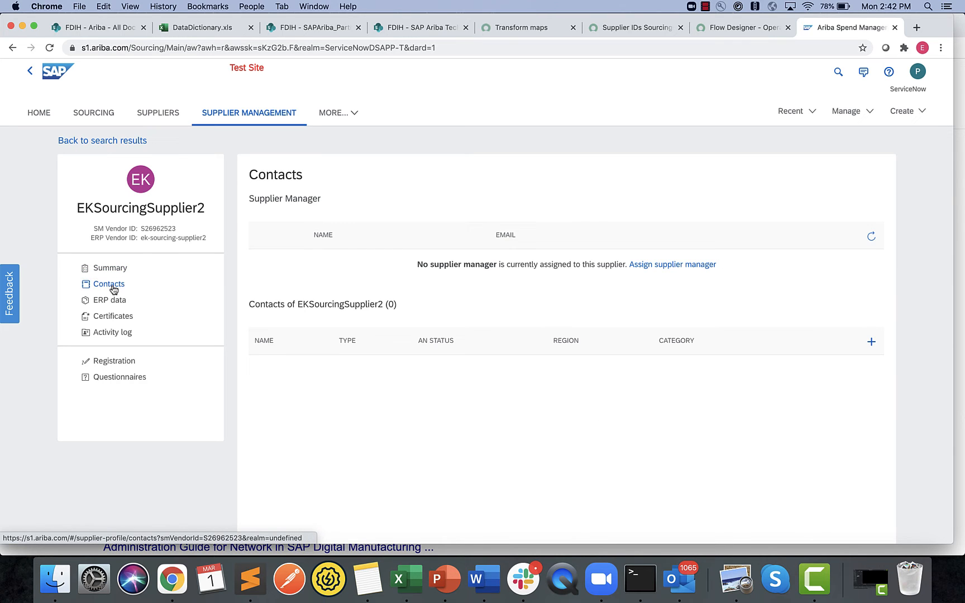
Open EKSourcingSupplier2's ERP data and expand the tax information, extended vendor information and Extended Address 1 for review.
click(116, 302)
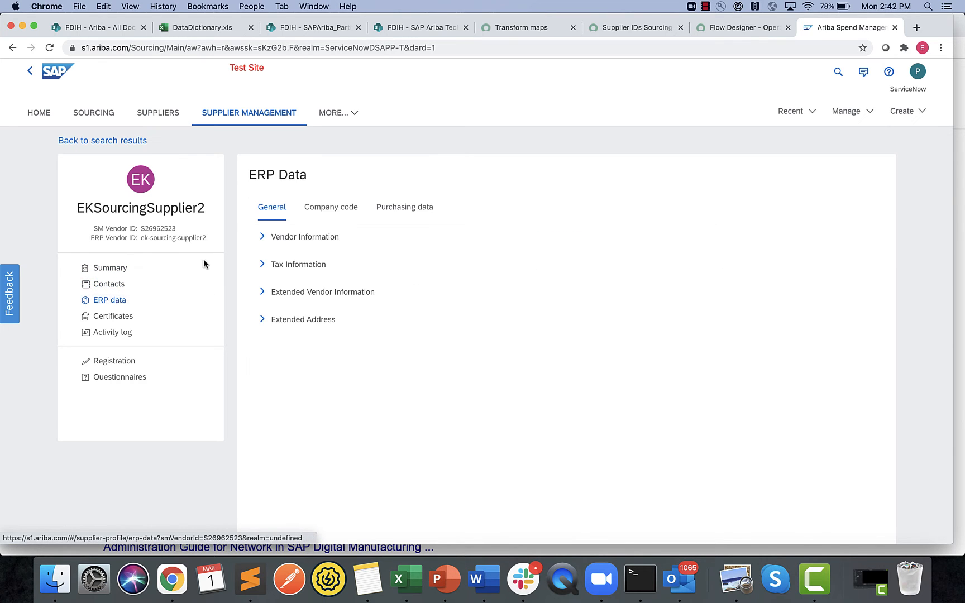
click(261, 265)
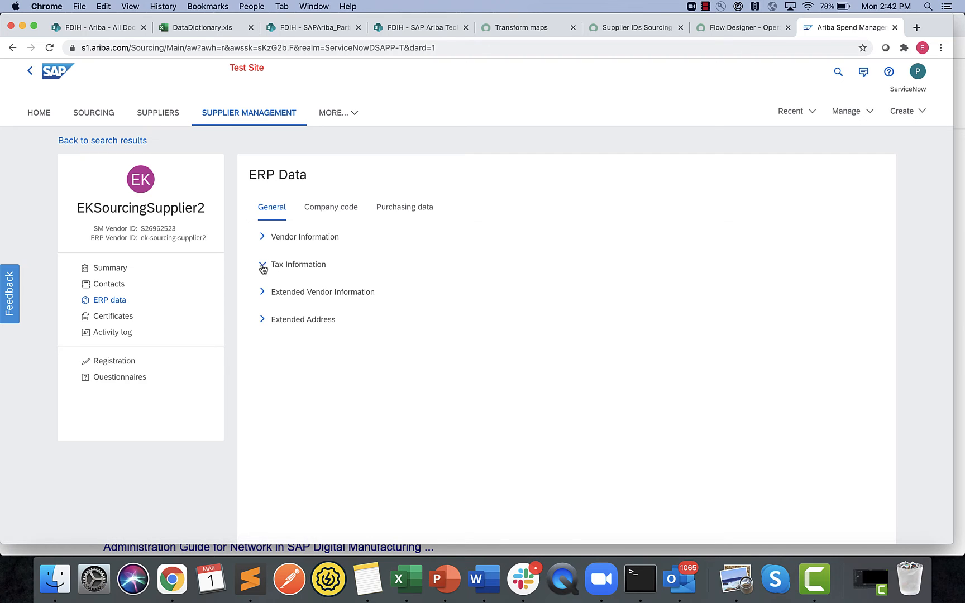
click(262, 293)
click(262, 386)
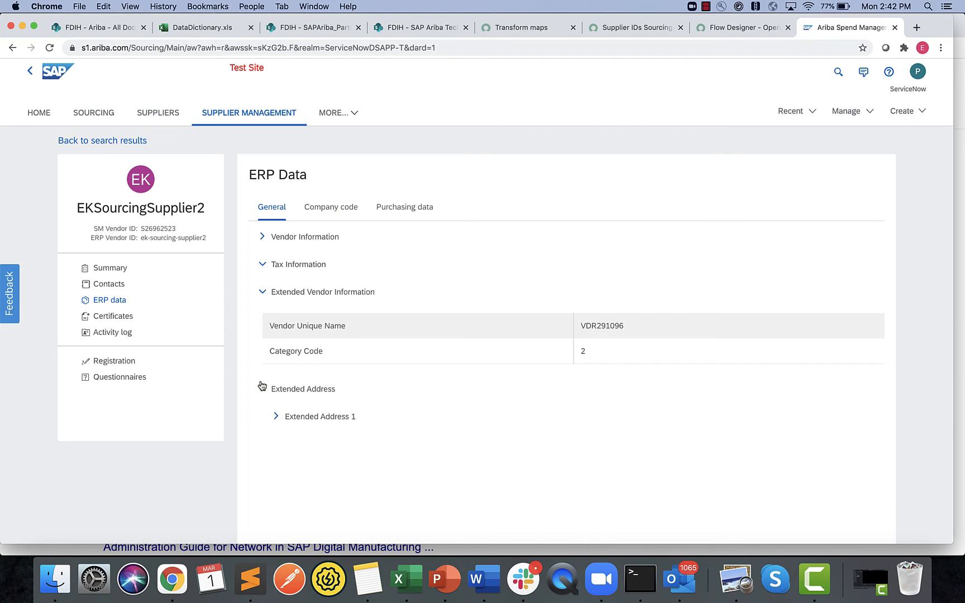
click(275, 416)
scroll(434, 403, down, 5)
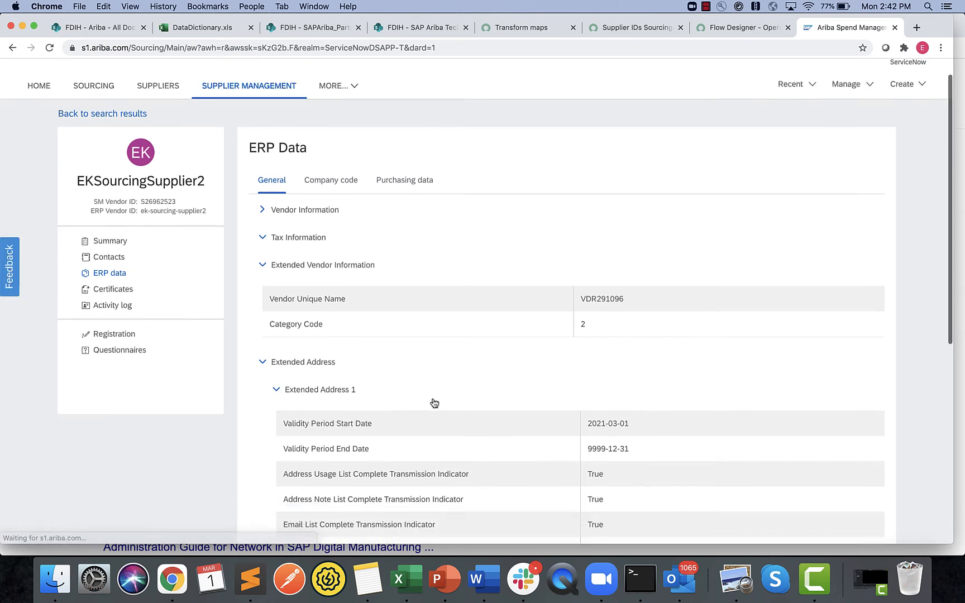
scroll(434, 402, down, 4)
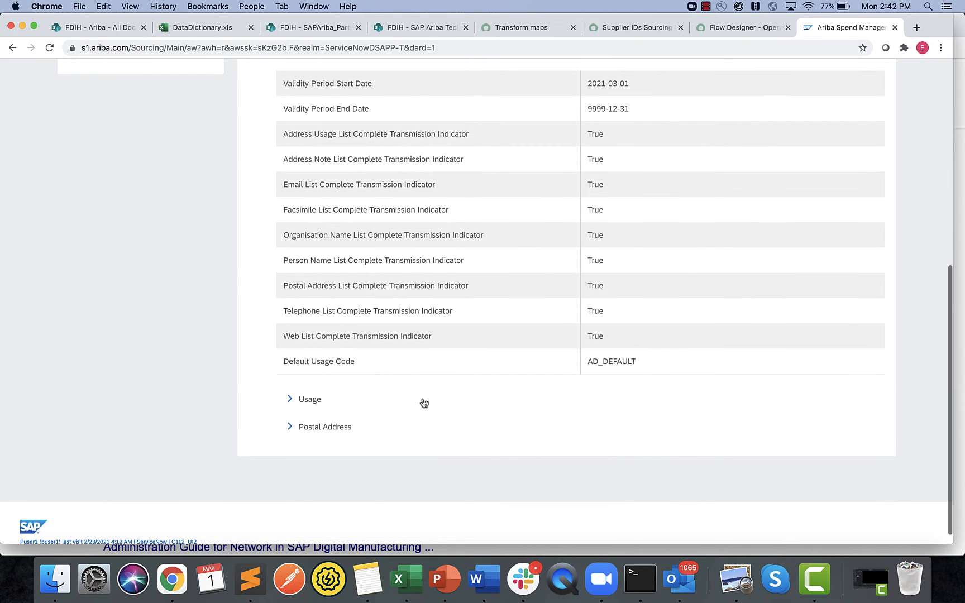
Expand Postal Address 1 under the supplier's Extended Address 1 and review the address fields.
click(288, 420)
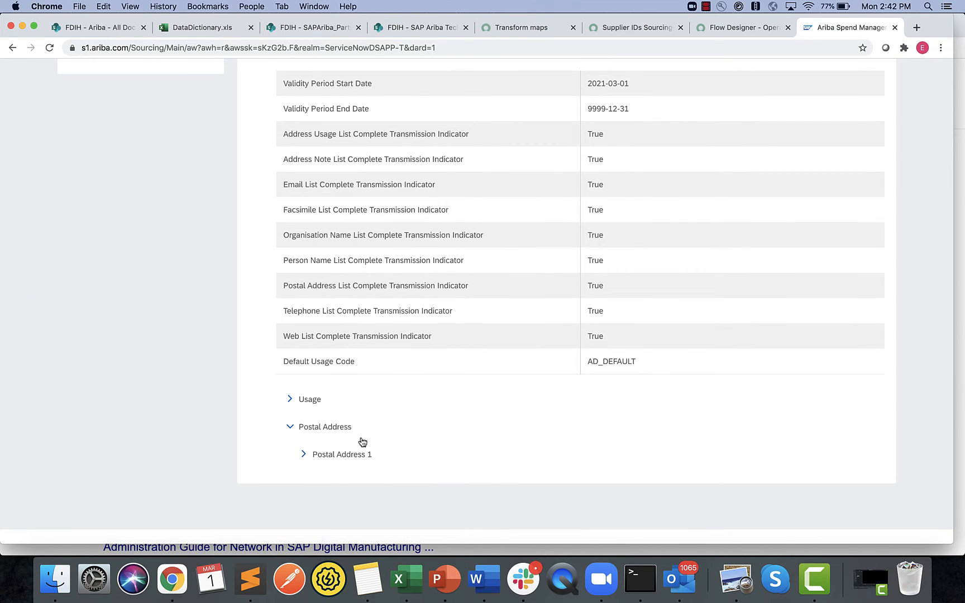
click(303, 456)
scroll(437, 452, down, 2)
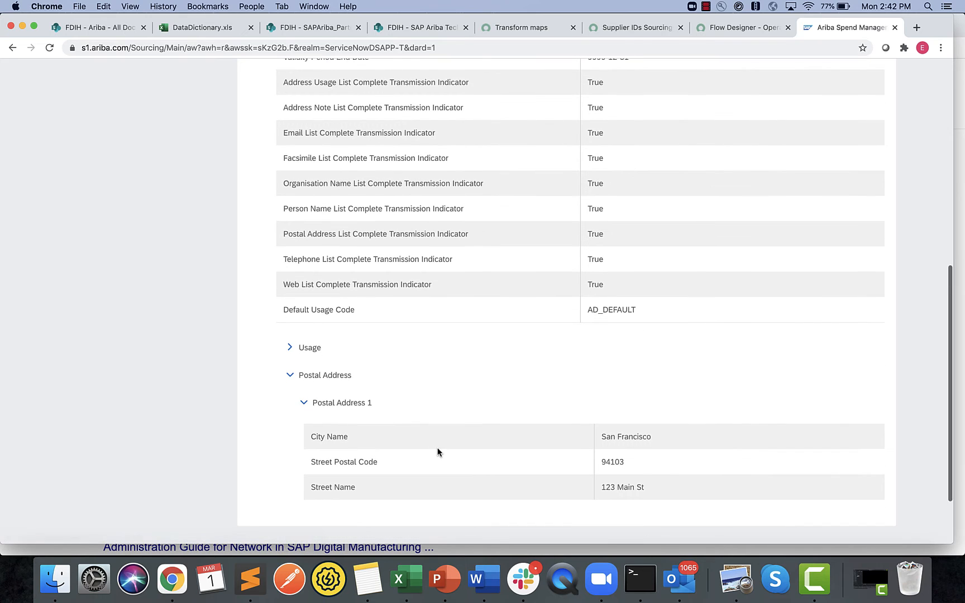
scroll(437, 452, up, 10)
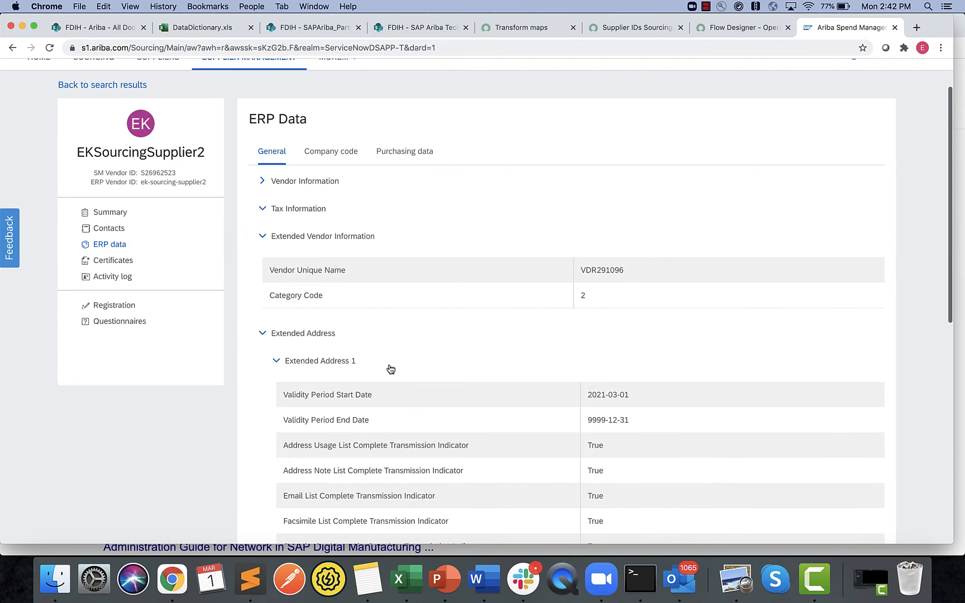
Review the supplier's Vendor Information in the ERP data, and check its activity log and summary.
click(261, 183)
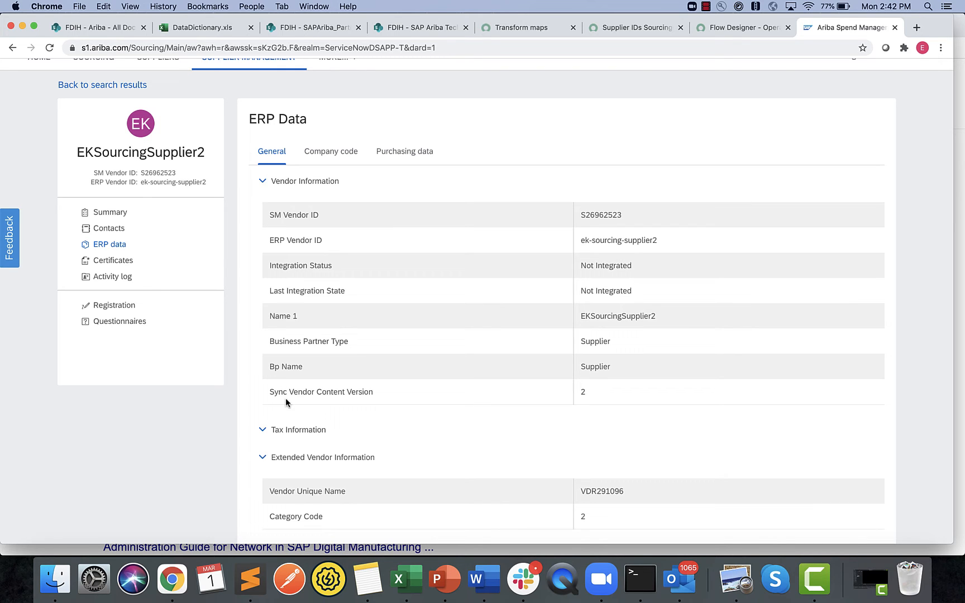
scroll(476, 392, down, 2)
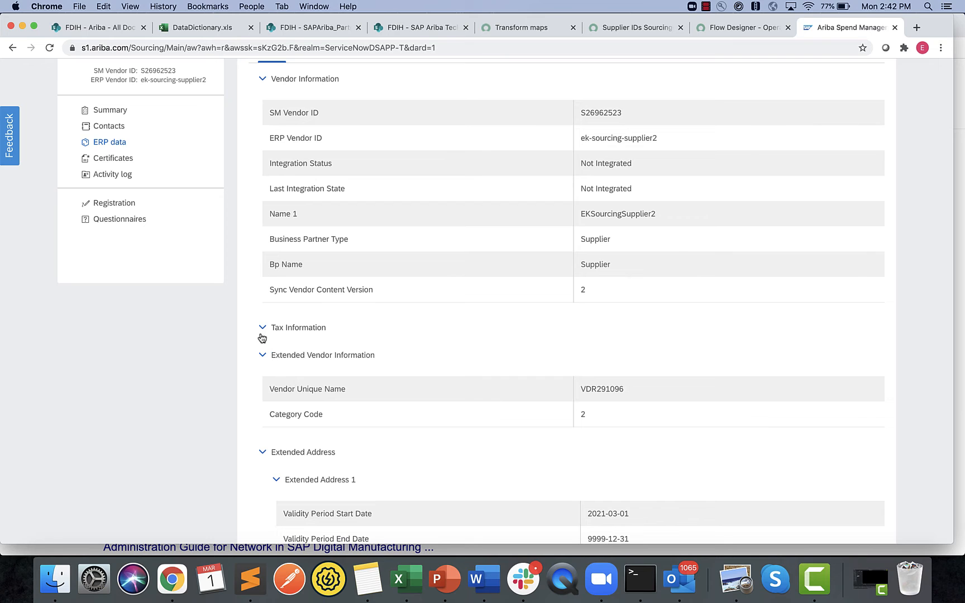
click(126, 178)
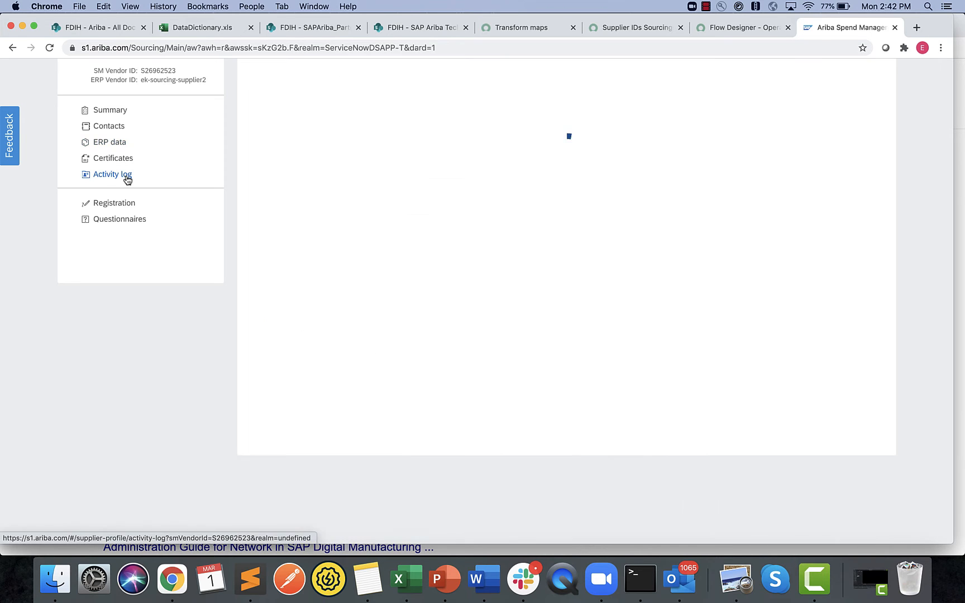
scroll(400, 280, up, 3)
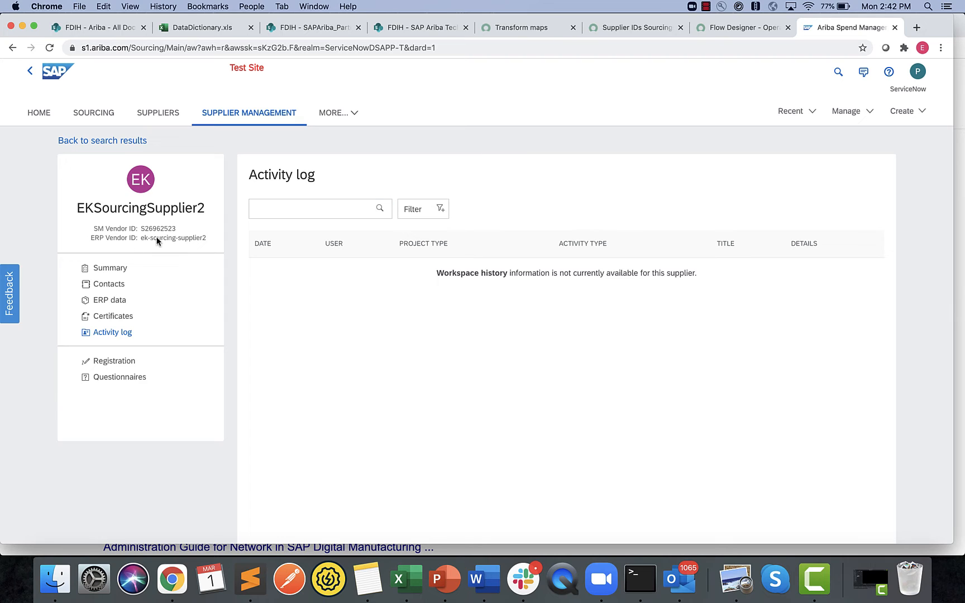
click(114, 267)
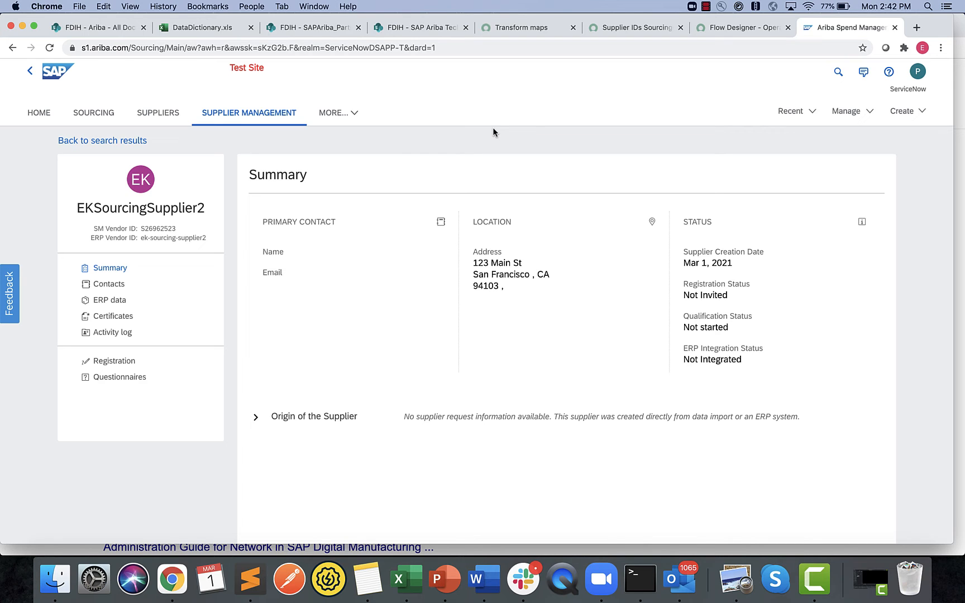
Switch to ServiceNow Flow Designer, dismiss the Test Flow dialog, and open the EK Ariba Look up Demo flow from the flow list.
click(633, 29)
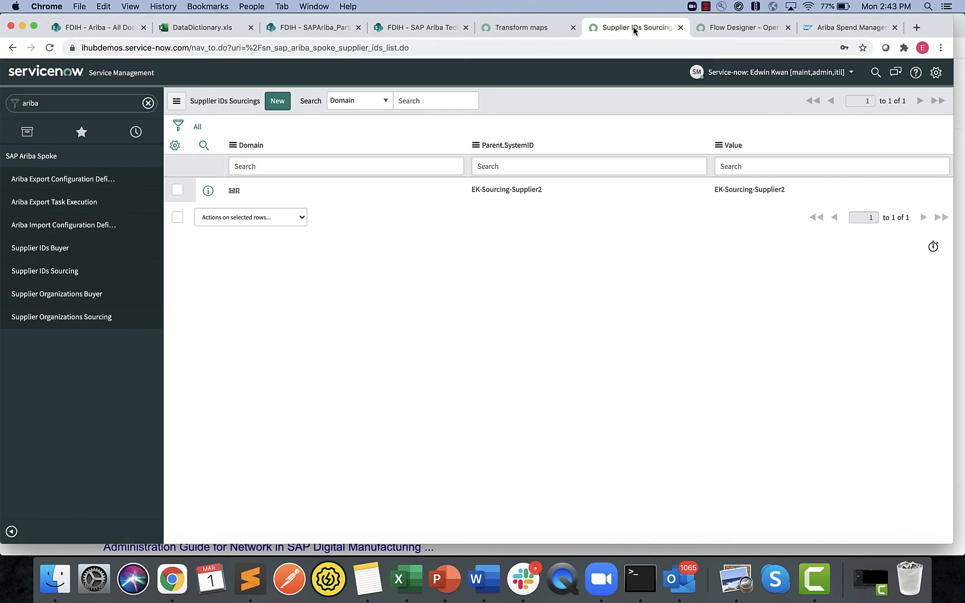
click(743, 26)
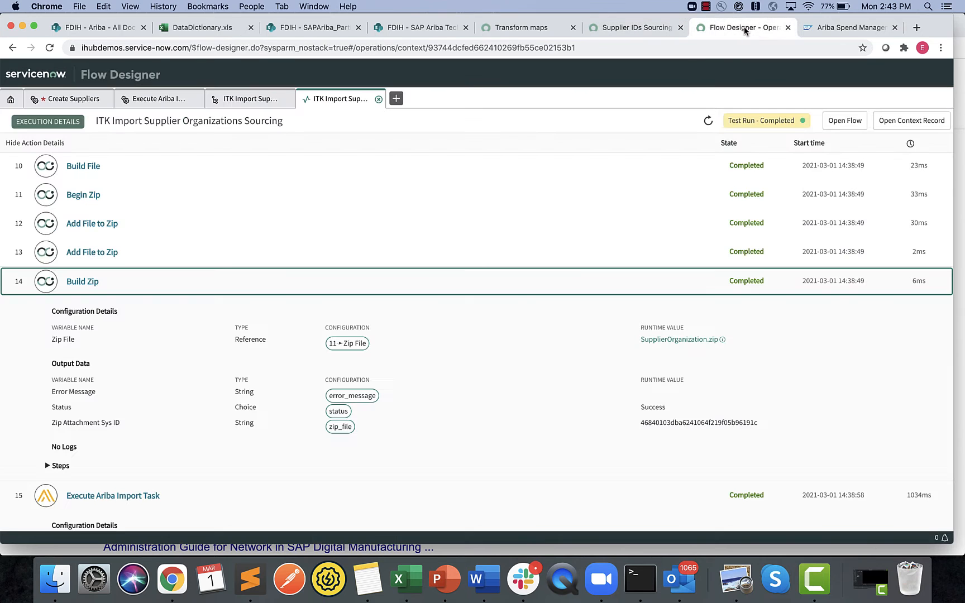
click(244, 103)
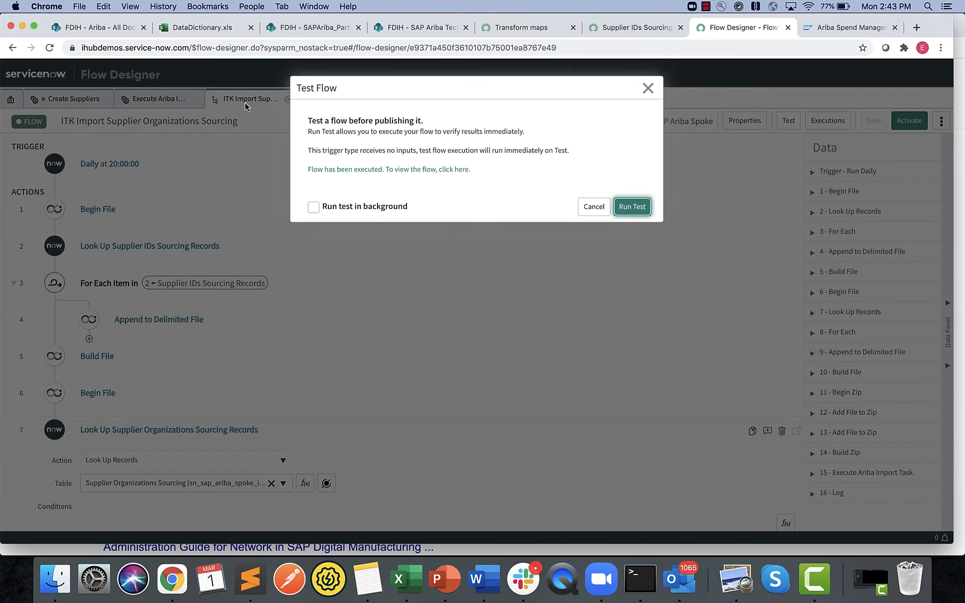
click(647, 89)
click(201, 102)
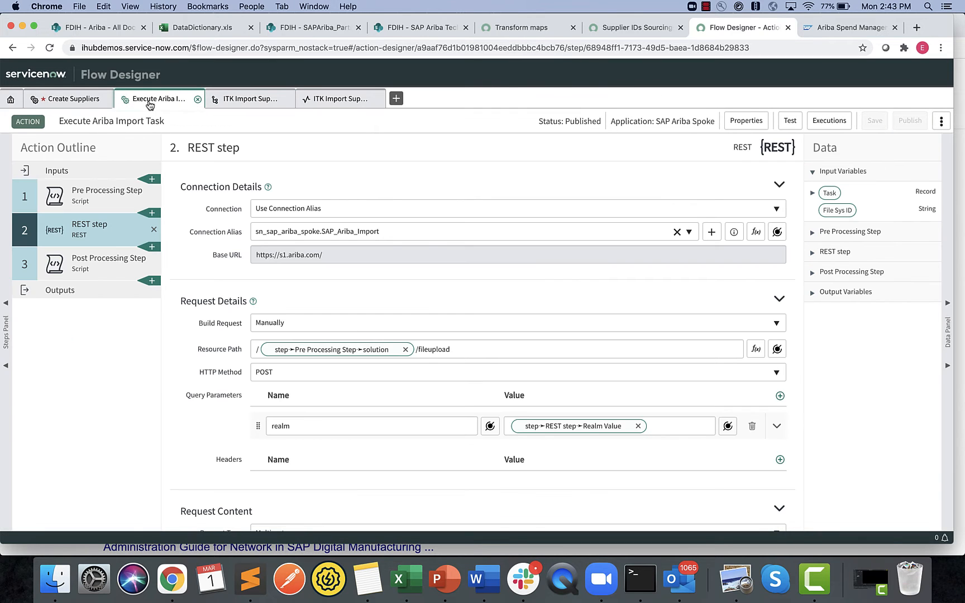
click(66, 100)
click(11, 100)
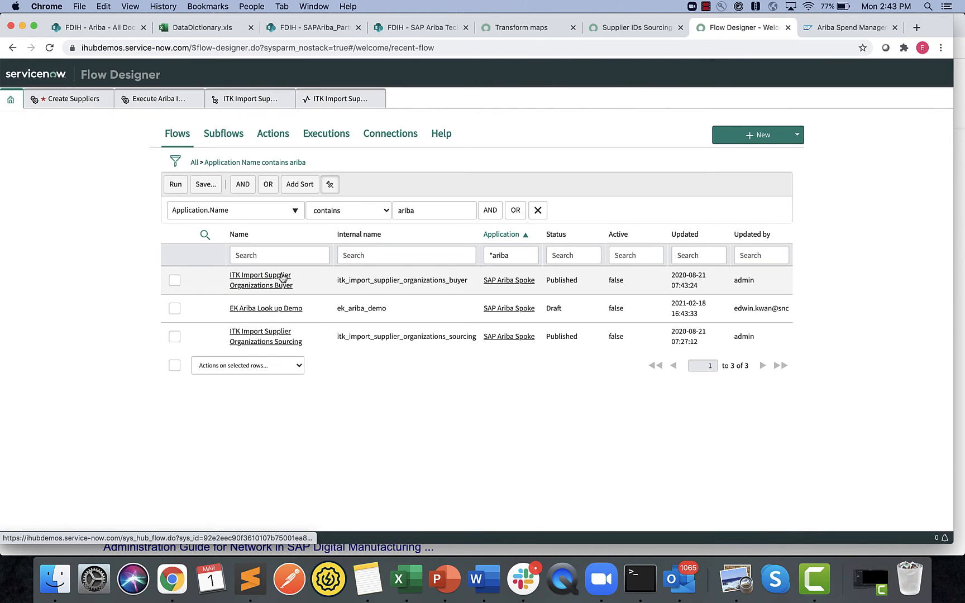
click(294, 309)
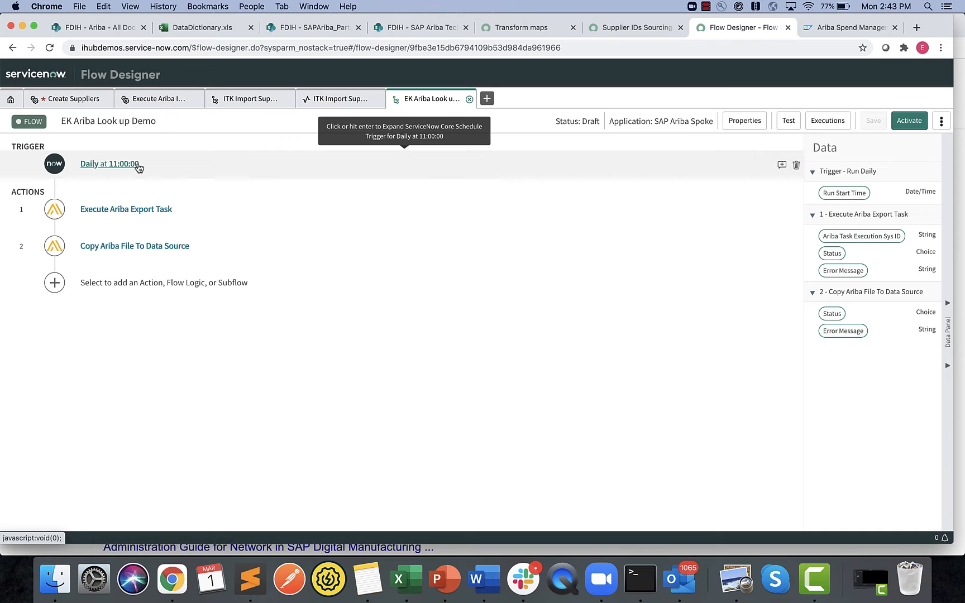
Expand the Execute Ariba Export Task action and browse the available Ariba export tasks without changing the selection.
click(240, 216)
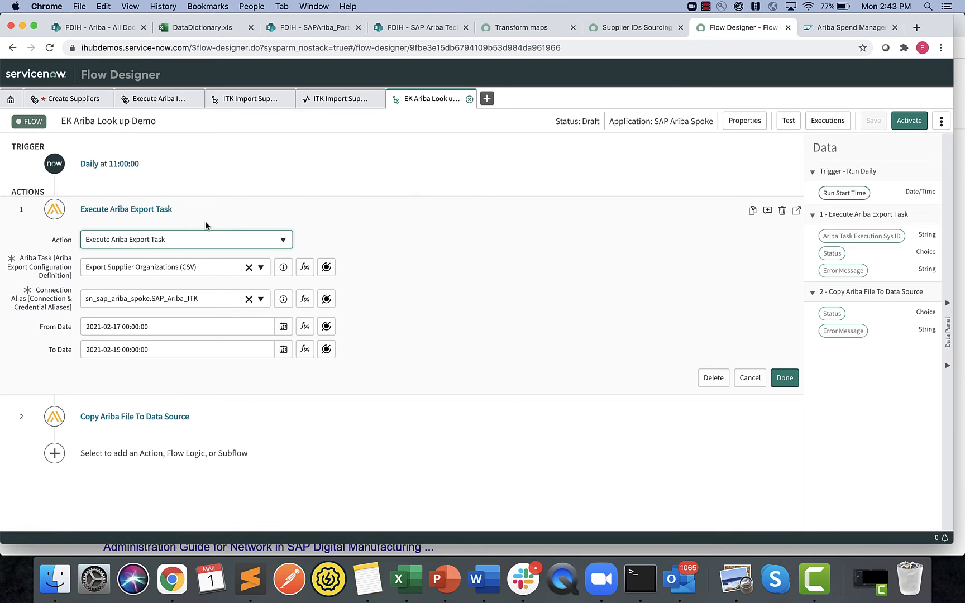
click(261, 269)
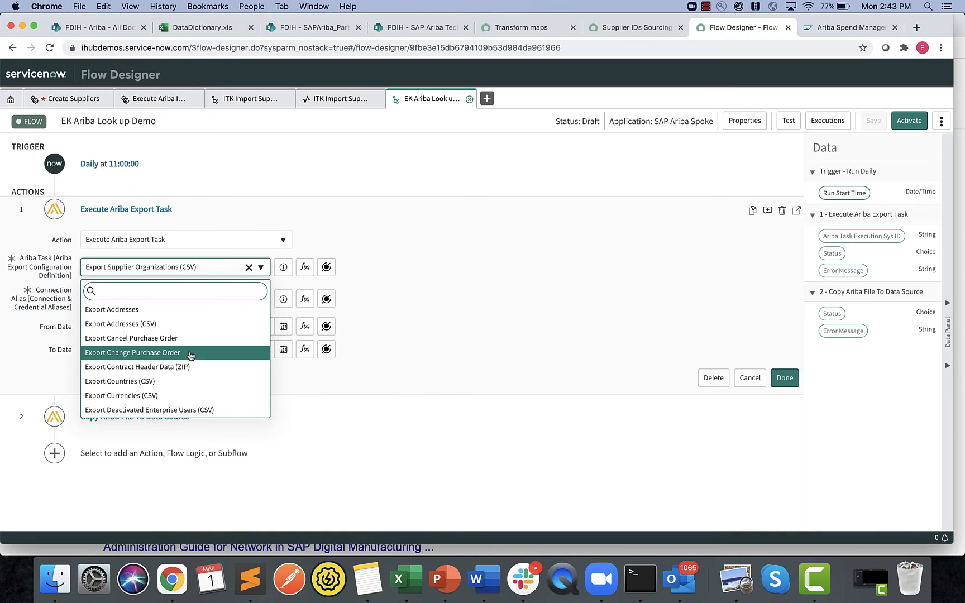
scroll(189, 356, down, 5)
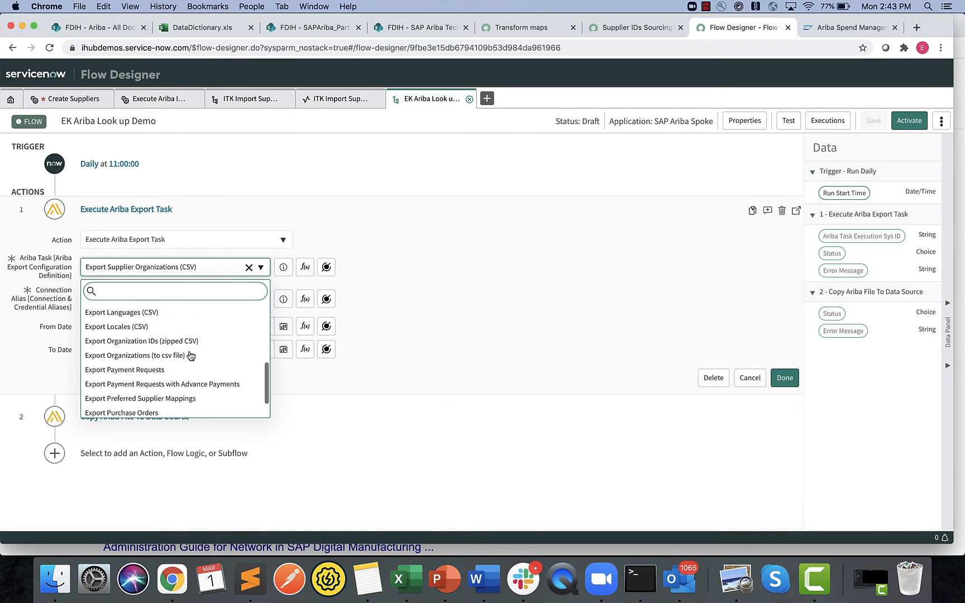
scroll(190, 356, down, 1)
scroll(190, 356, up, 6)
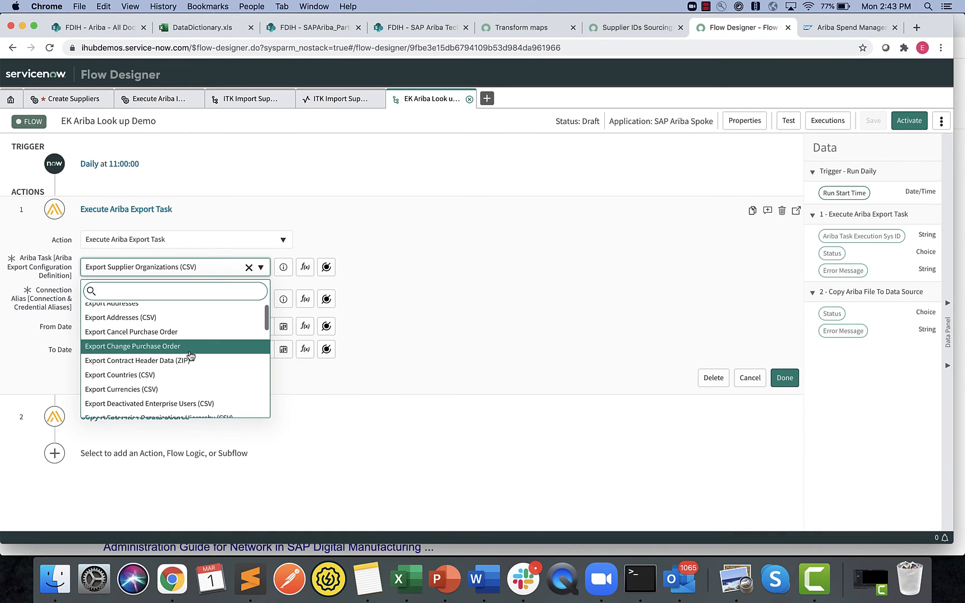
click(654, 331)
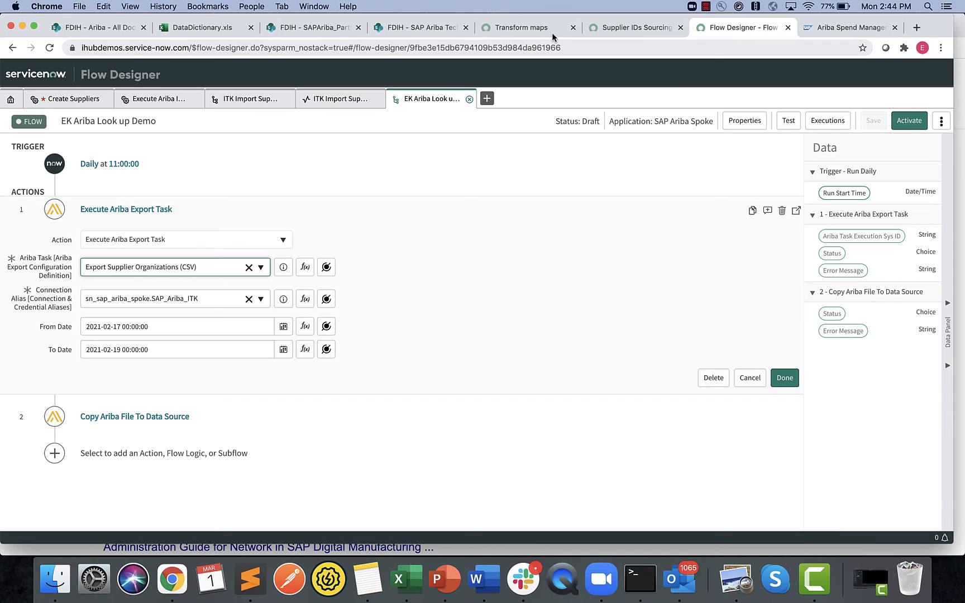
Browse the Ariba Export Configuration Definitions and inspect the Sourcing definition Export Supplier Organizations (CSV), returning to the list.
click(623, 30)
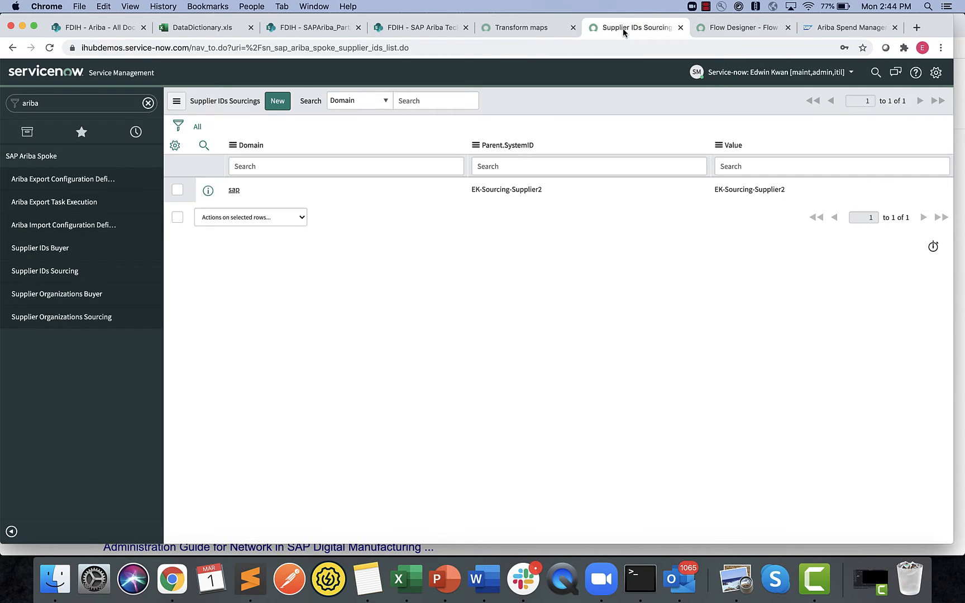
click(79, 183)
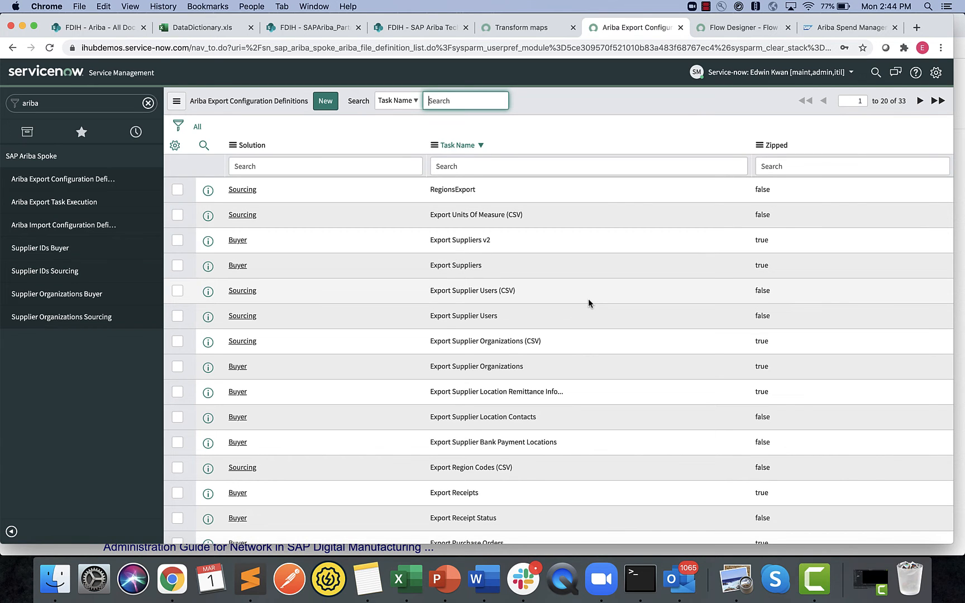
scroll(588, 299, down, 4)
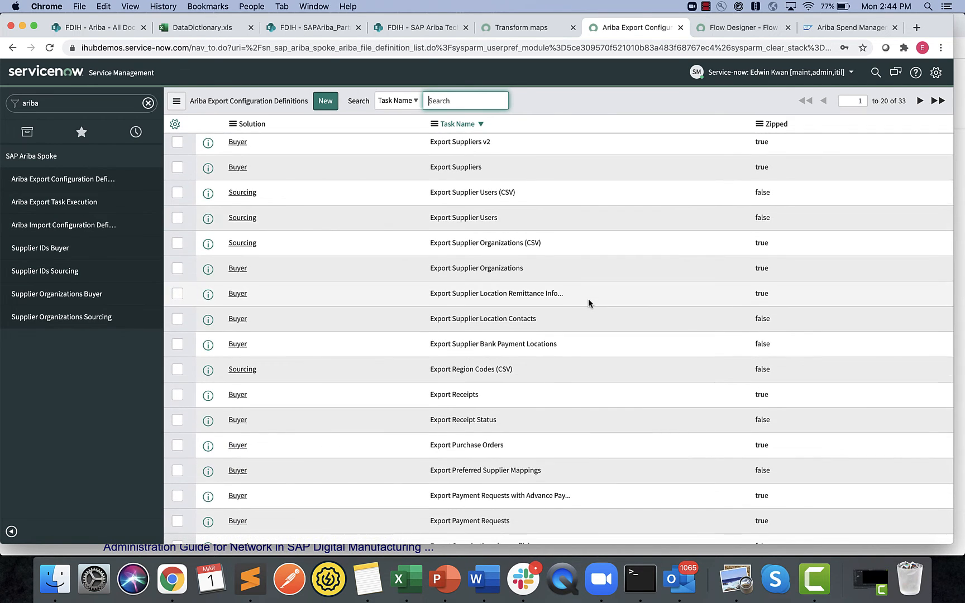
scroll(587, 303, down, 4)
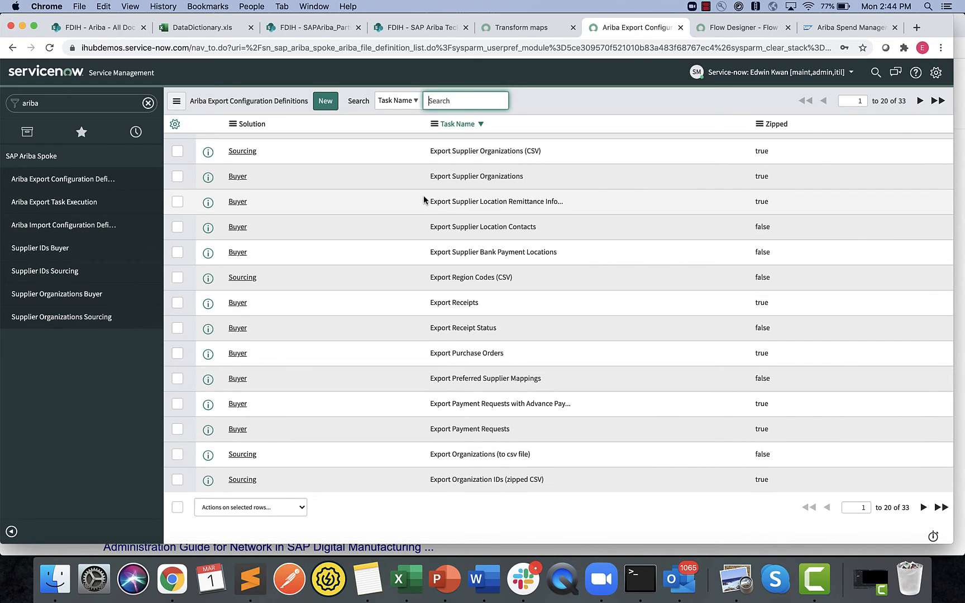
click(251, 152)
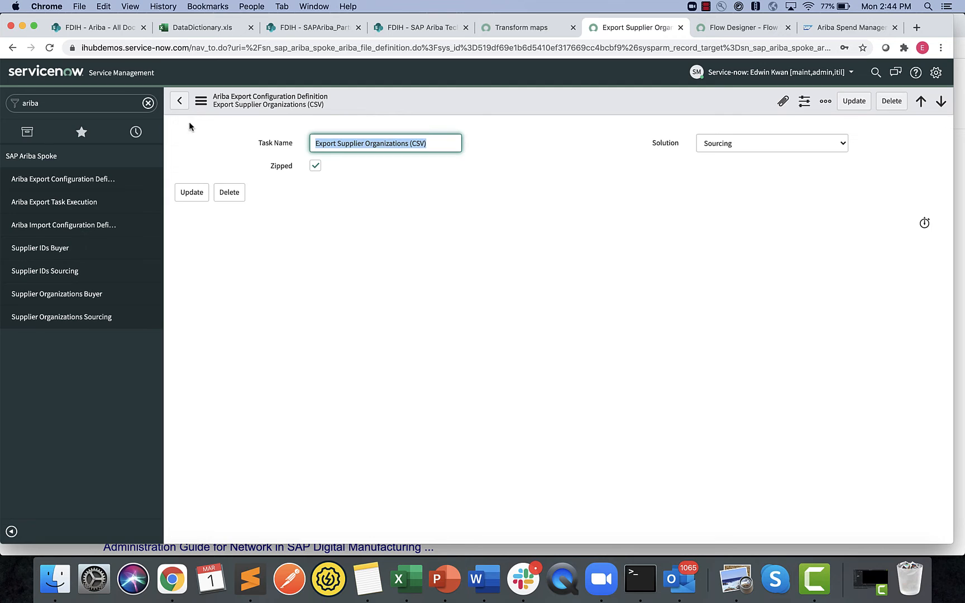
click(179, 101)
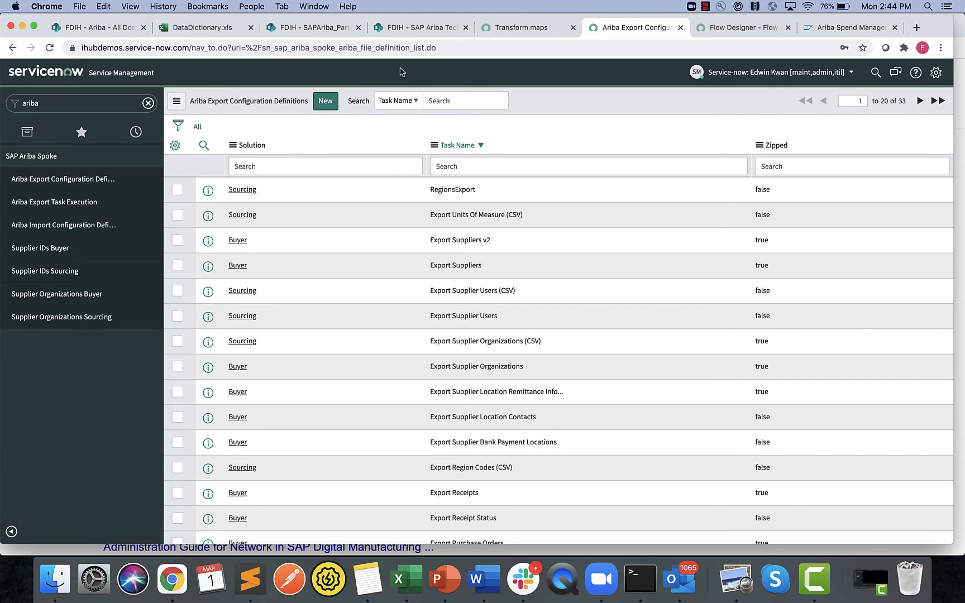
Consult the ExportSupplierOrganizationsCSV sheet in DataDictionary.xls and return to the export configuration definitions.
click(206, 27)
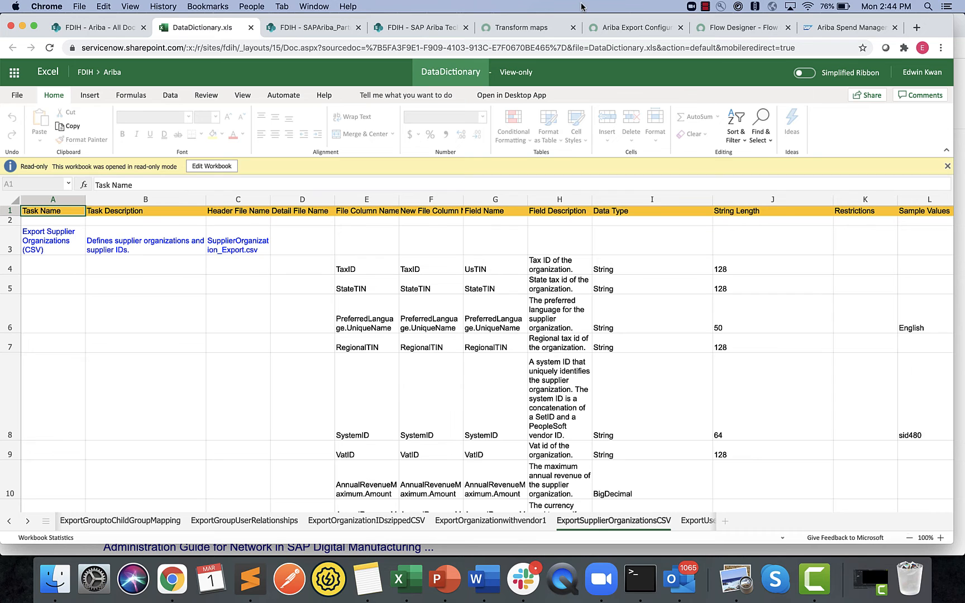
click(633, 28)
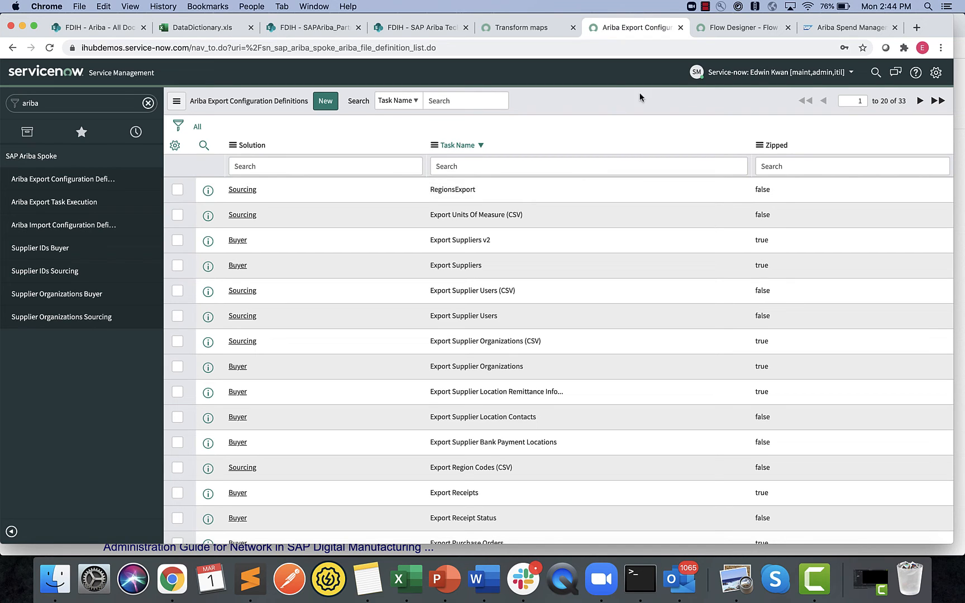
Inspect the flow's Copy Ariba File To Data Source action and switch to the ServiceNow documentation on transform maps.
click(719, 30)
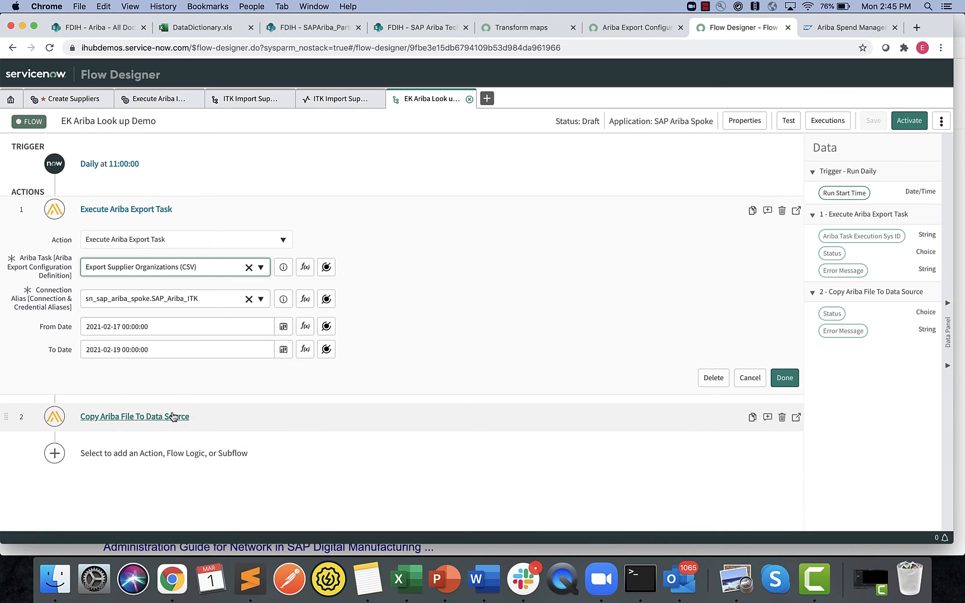
click(168, 430)
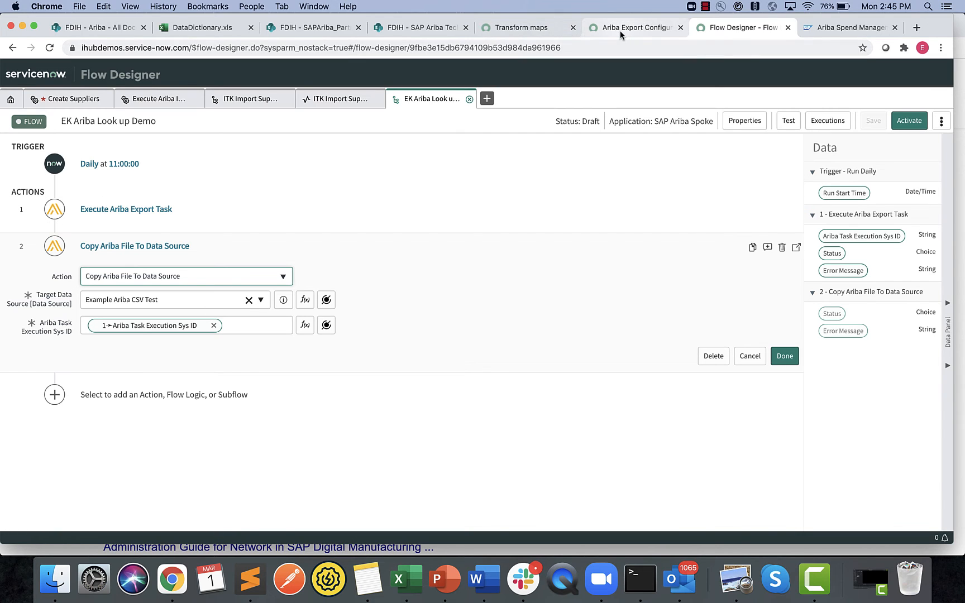
click(514, 29)
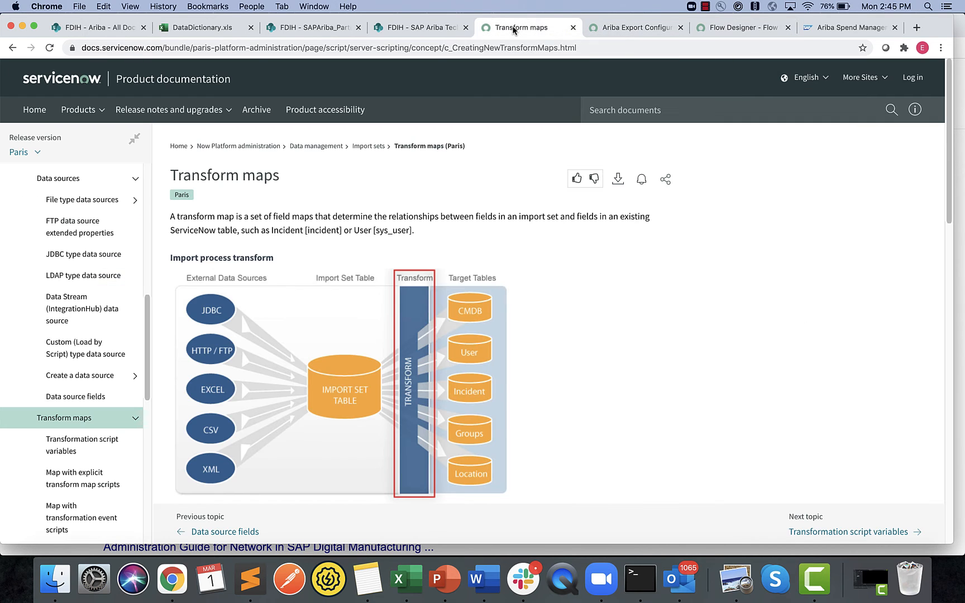
Search the ServiceNow navigator for data source and open the Data Sources list under System Import Sets.
click(613, 29)
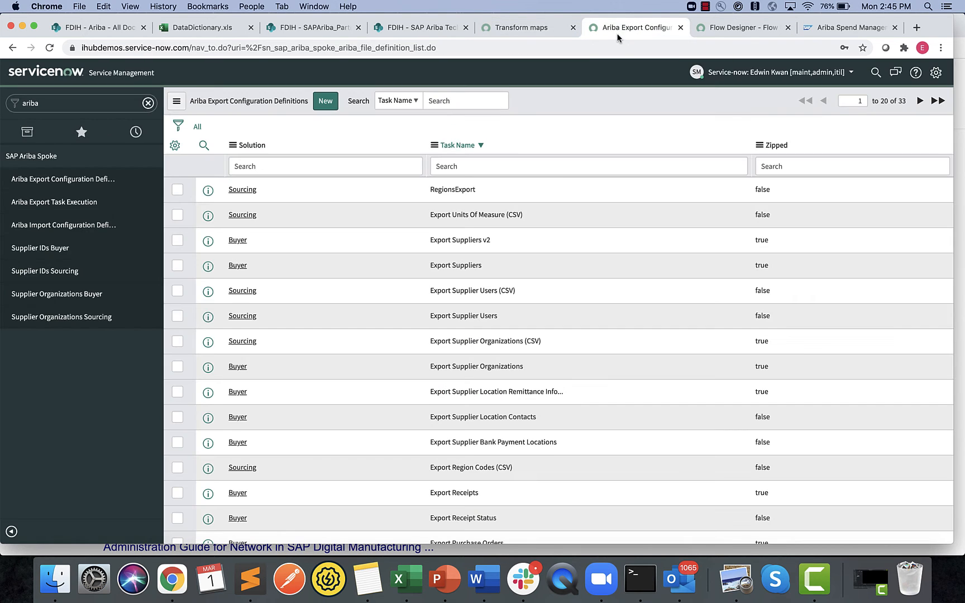
click(40, 105)
text(data source)
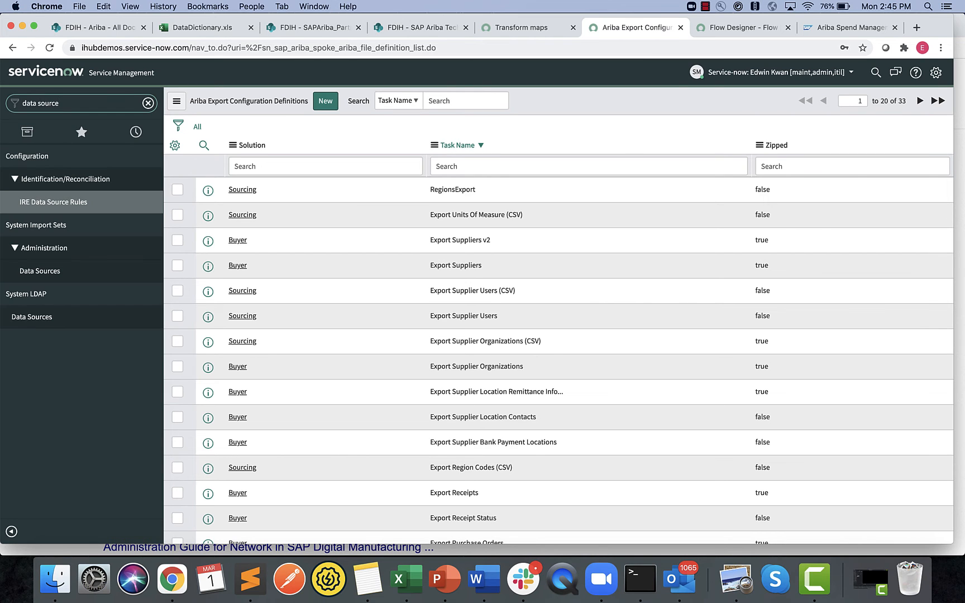
click(47, 273)
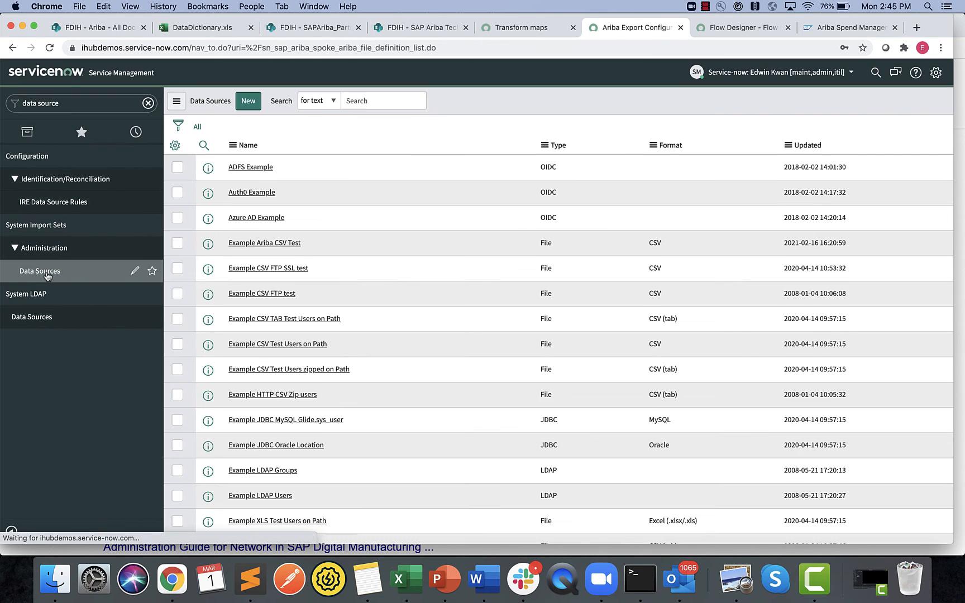
Review the file retrieval methods on a new data source record and try a comma as CSV delimiter, clearing it again.
click(255, 101)
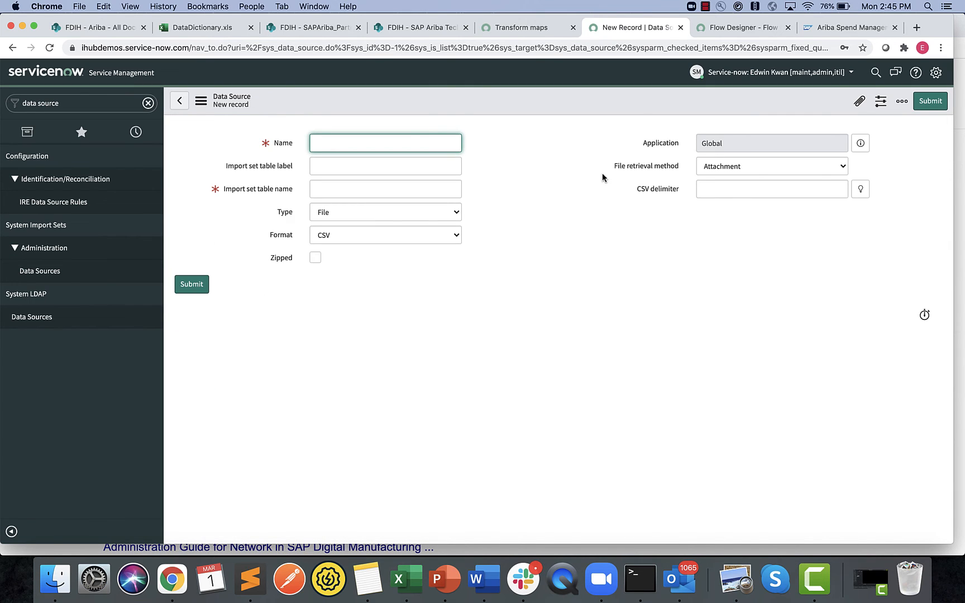
click(842, 166)
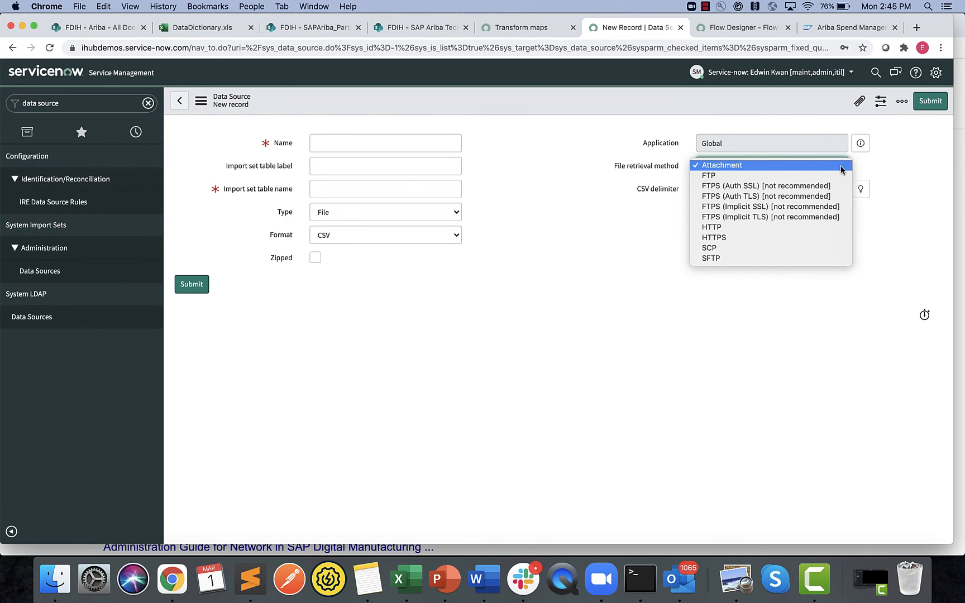
click(933, 189)
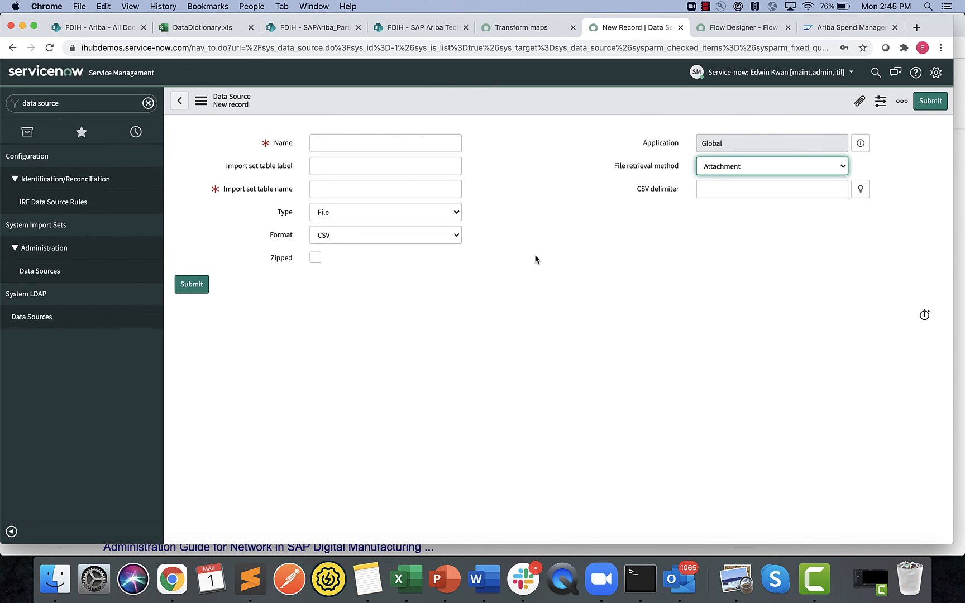
click(756, 192)
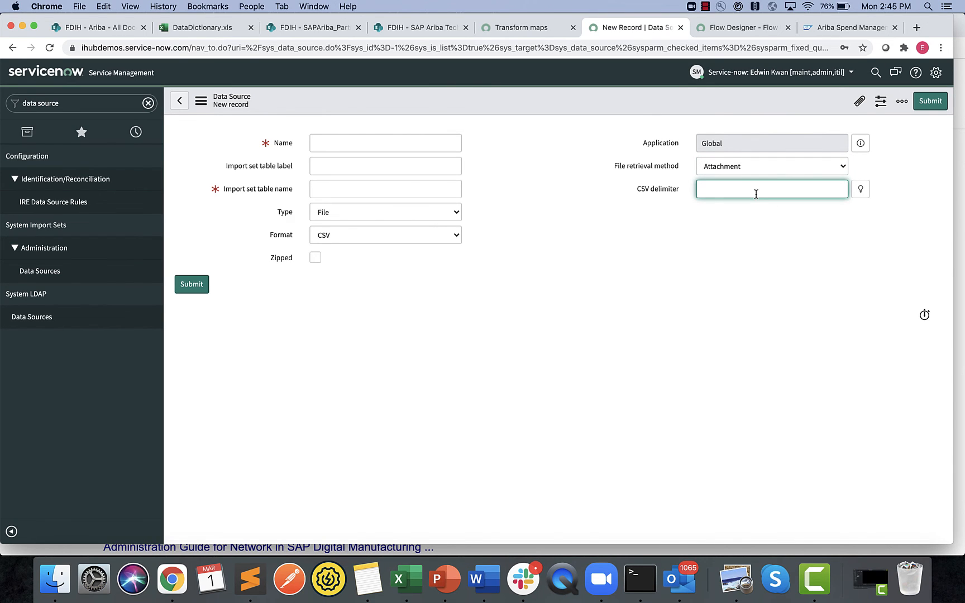
text(,)
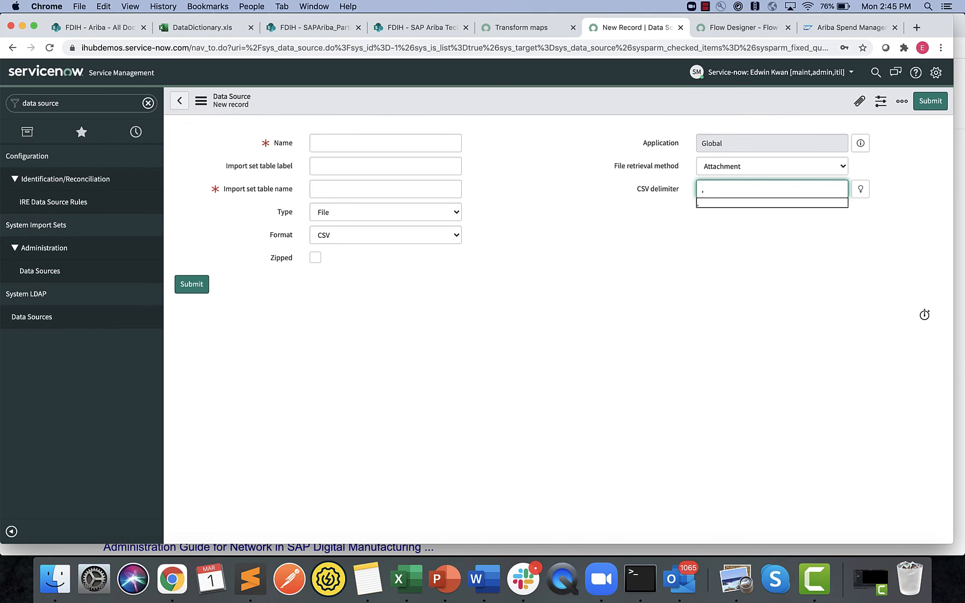
key(BackSpace)
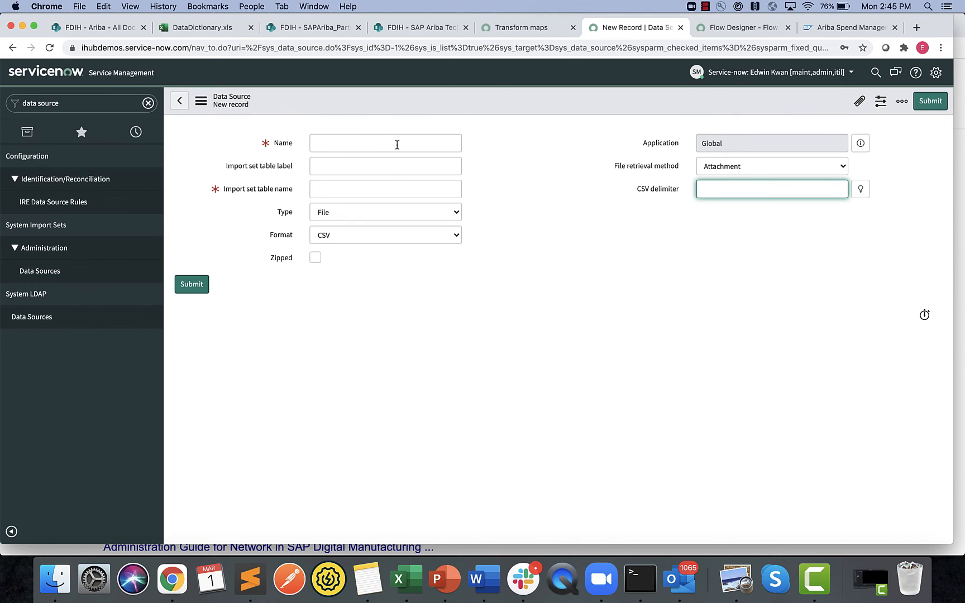
Leave the new record unsaved and open the Example Ariba CSV Test data source.
click(179, 102)
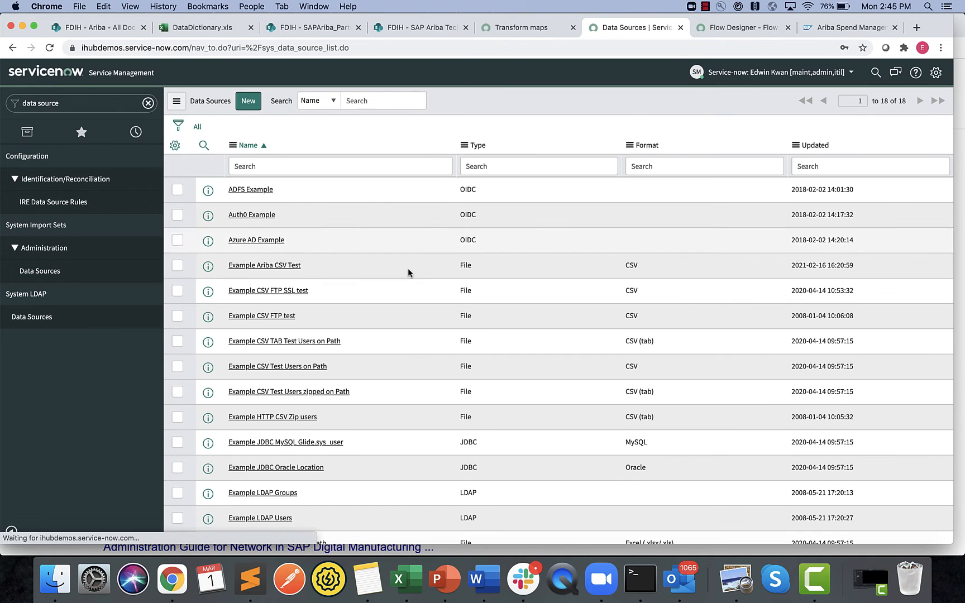
click(287, 265)
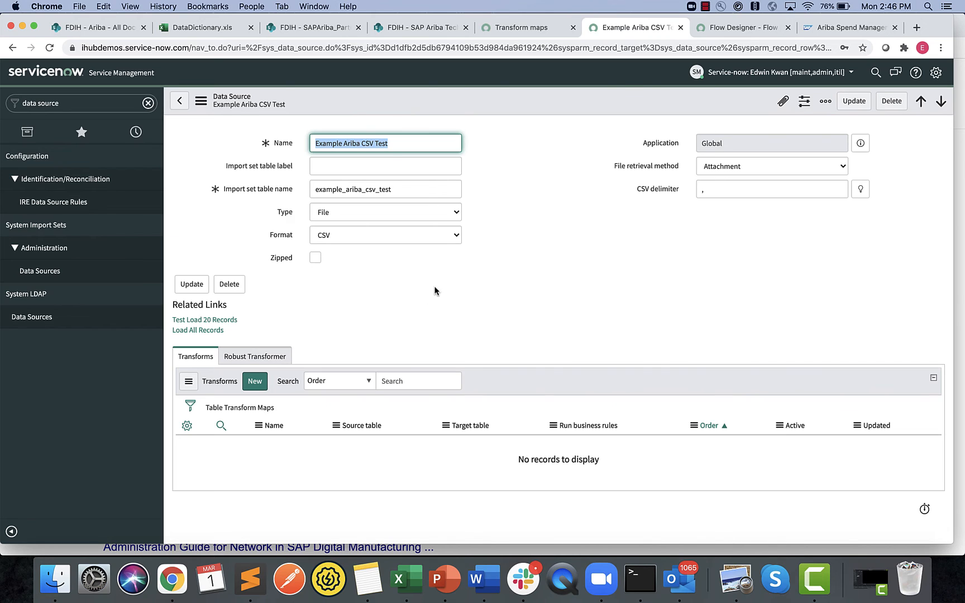
Run a test of the EK Ariba Look up Demo flow and refresh its execution details until the run finishes.
click(737, 33)
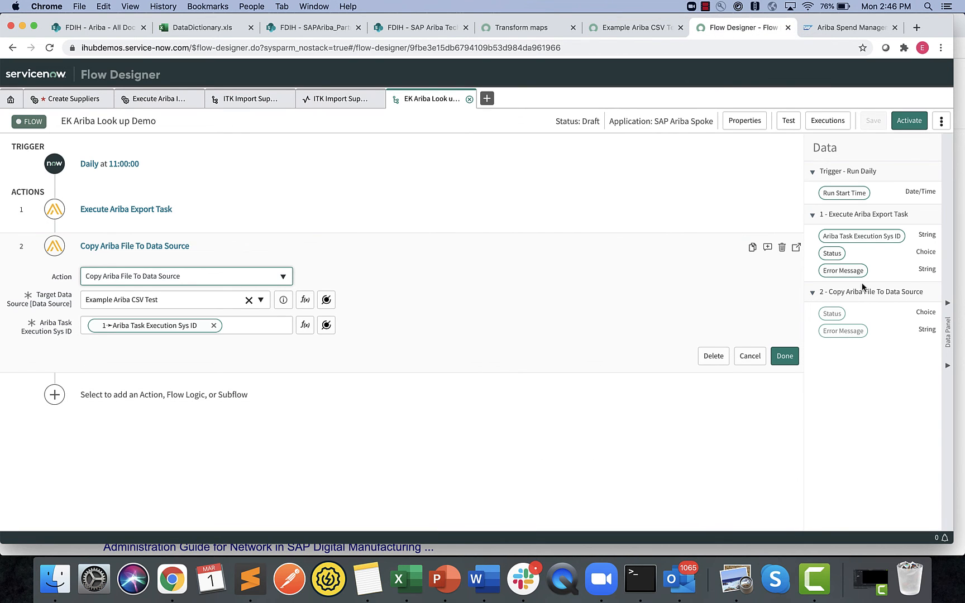
click(788, 123)
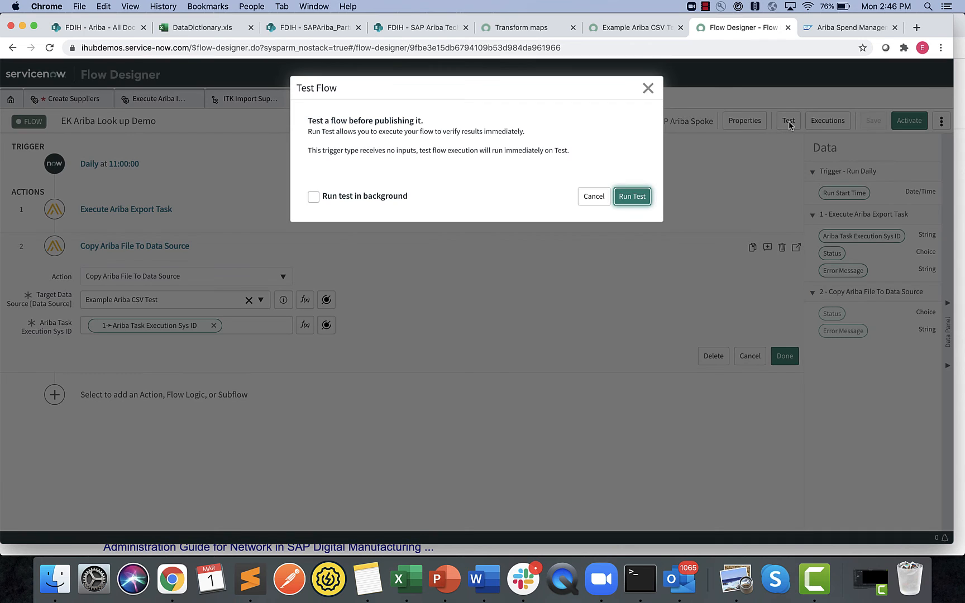
click(632, 197)
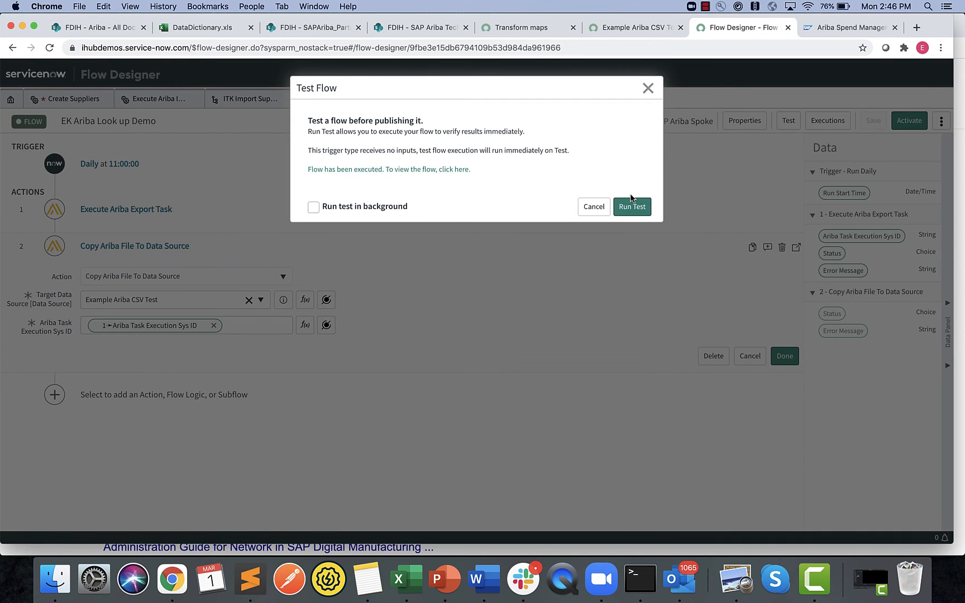
click(417, 174)
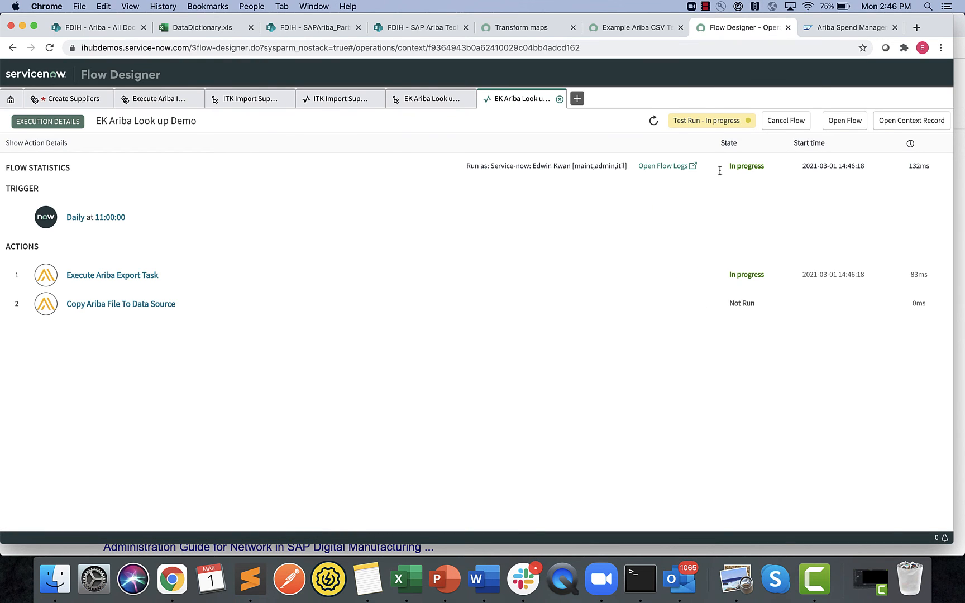
click(652, 121)
click(652, 122)
click(653, 122)
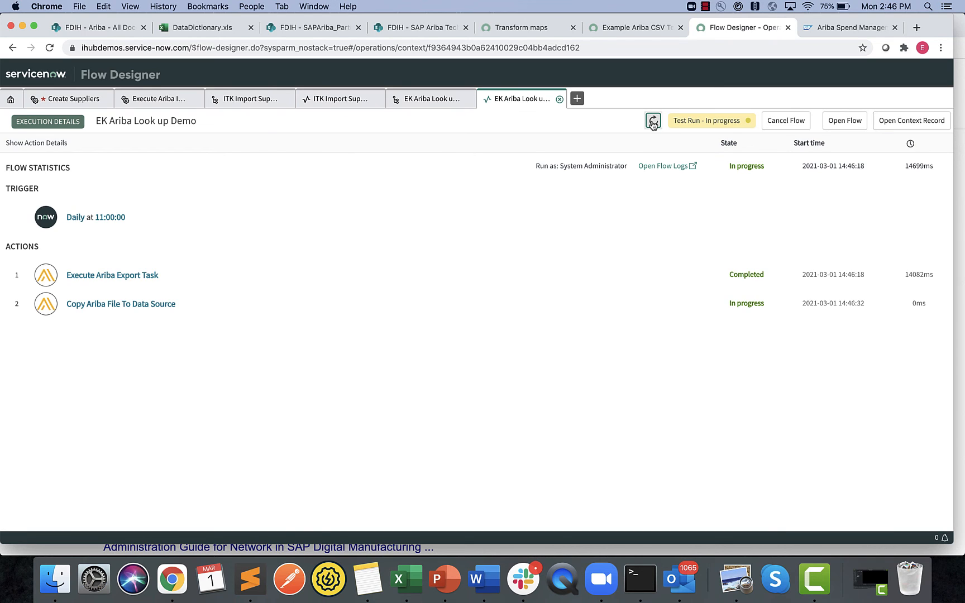
click(653, 122)
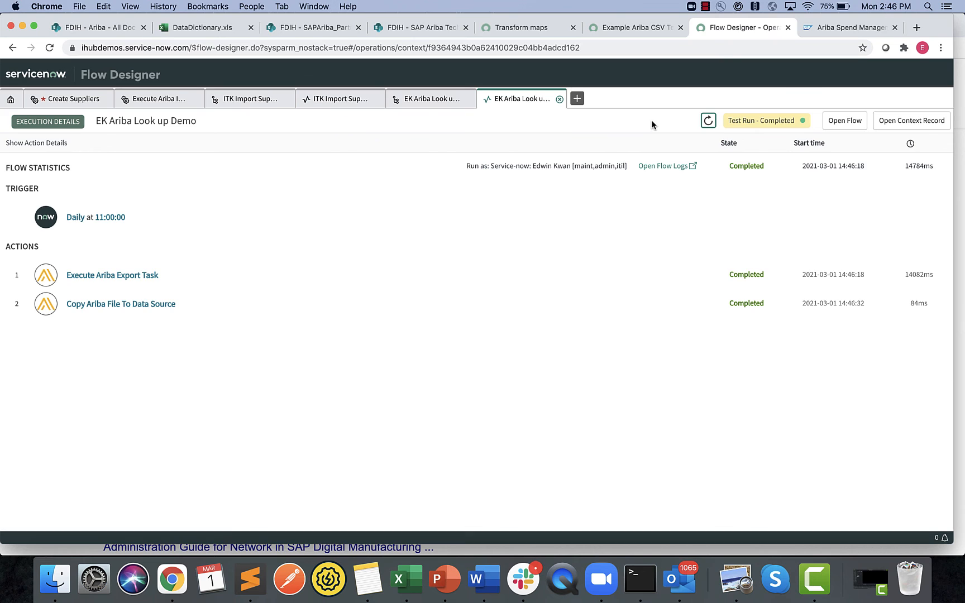
Expand the executed Copy Ariba File To Data Source action and open its target data source as a full record.
click(155, 307)
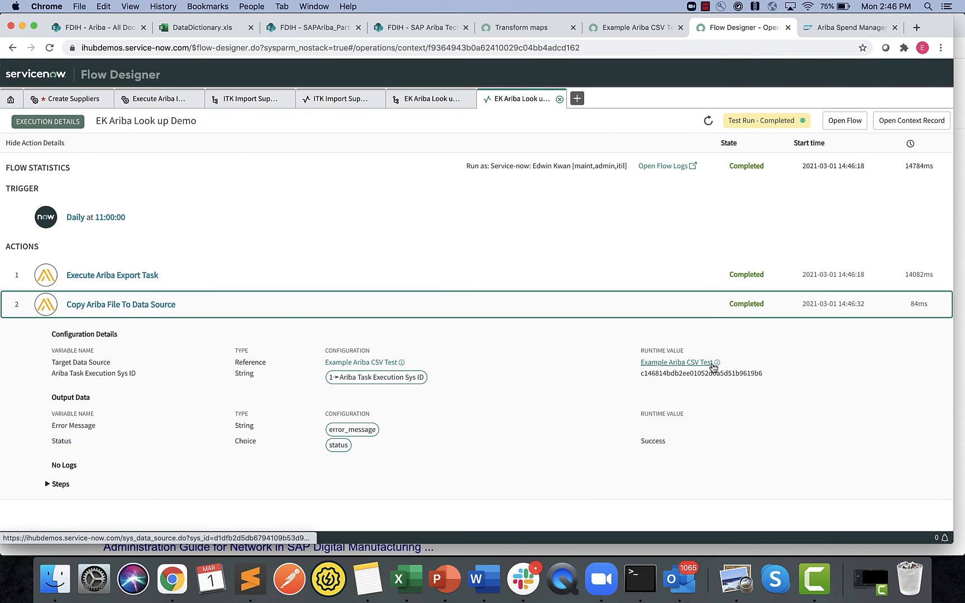
click(706, 363)
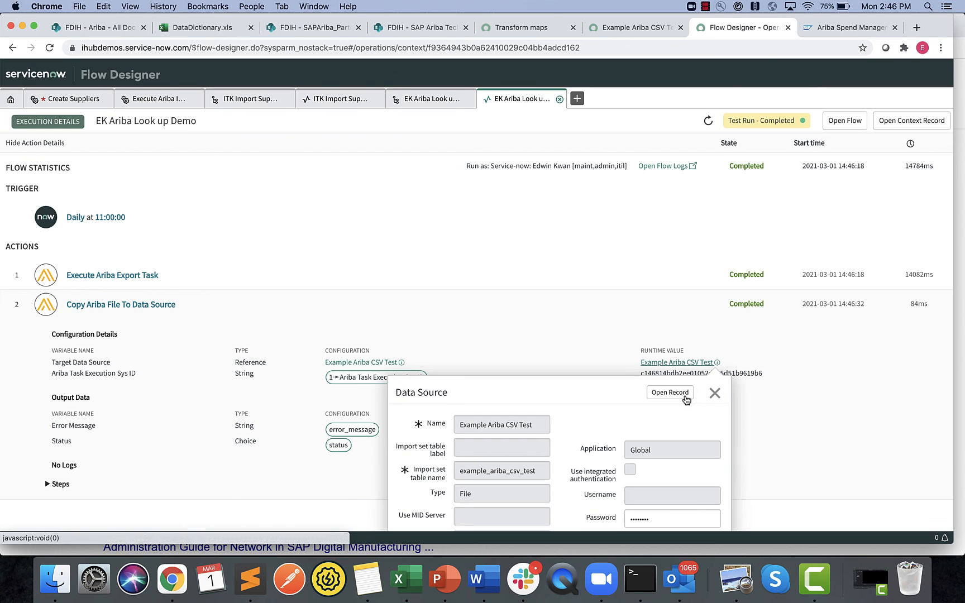
click(684, 395)
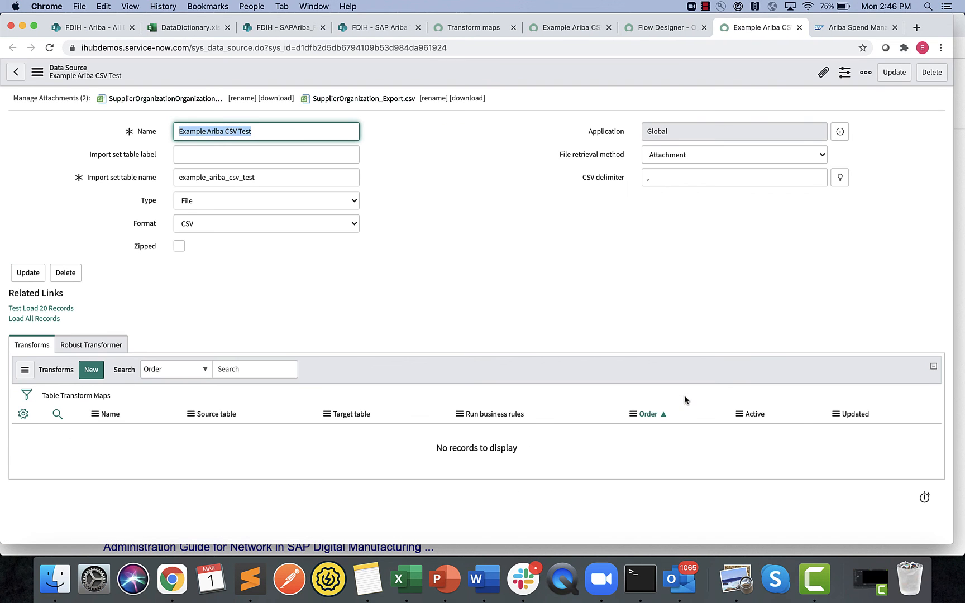
Download the SupplierOrganization_Export.csv attachment from the data source and open it in Excel.
click(369, 104)
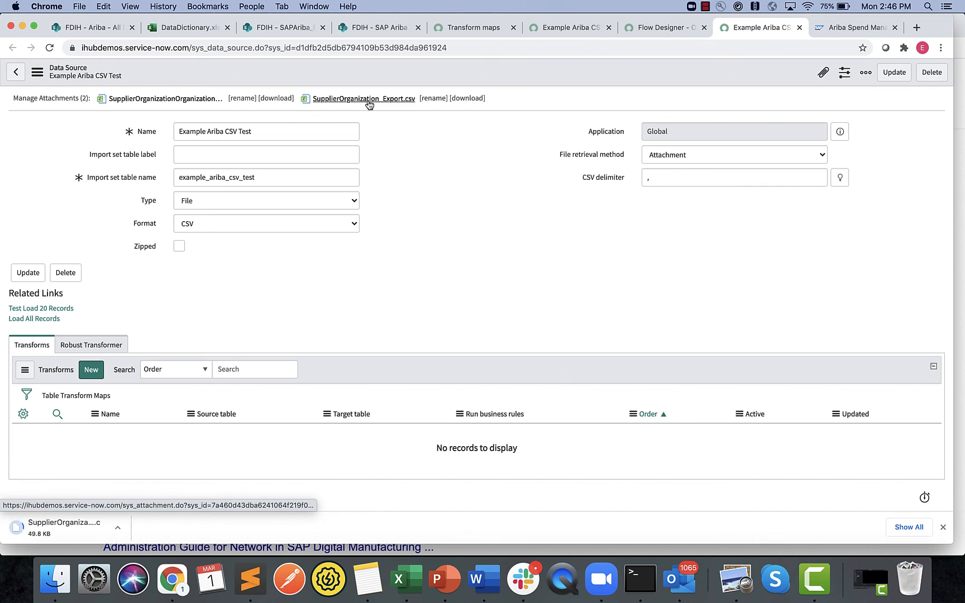
click(122, 529)
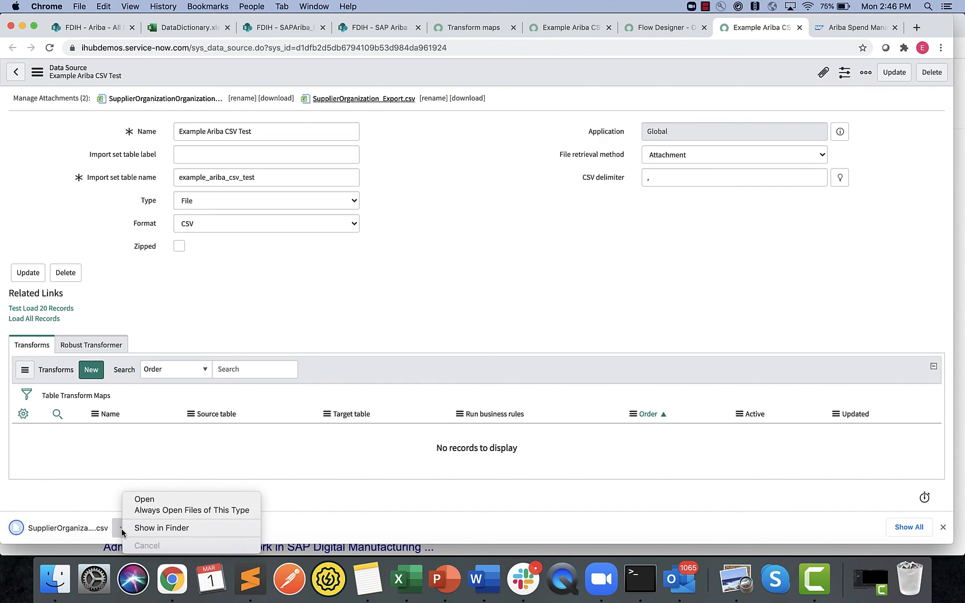
click(148, 506)
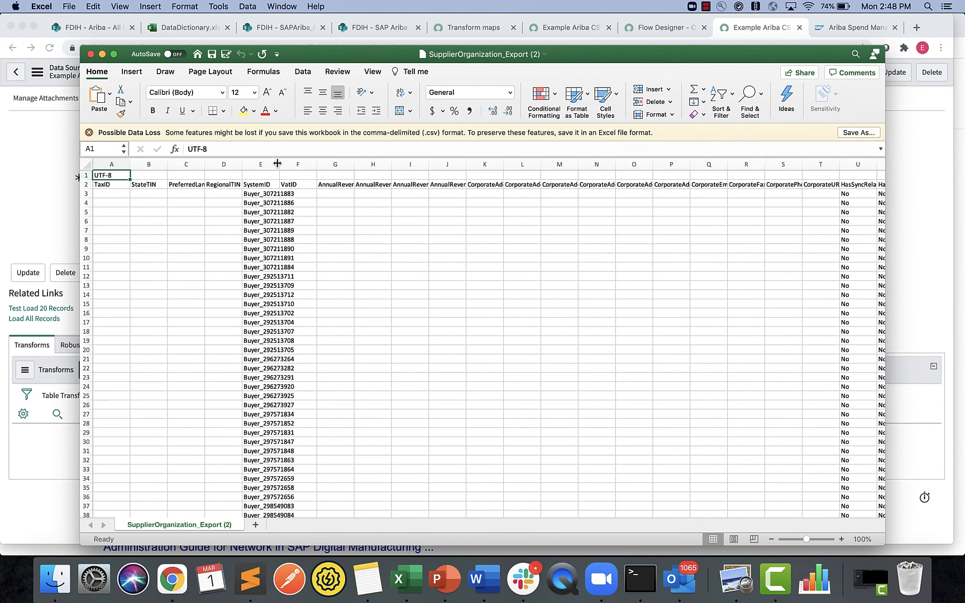
Widen the SystemID column and browse the exported suppliers to find and select the EK-Sourcing-Supplier2 entry.
drag(279, 163, 337, 161)
scroll(354, 250, down, 20)
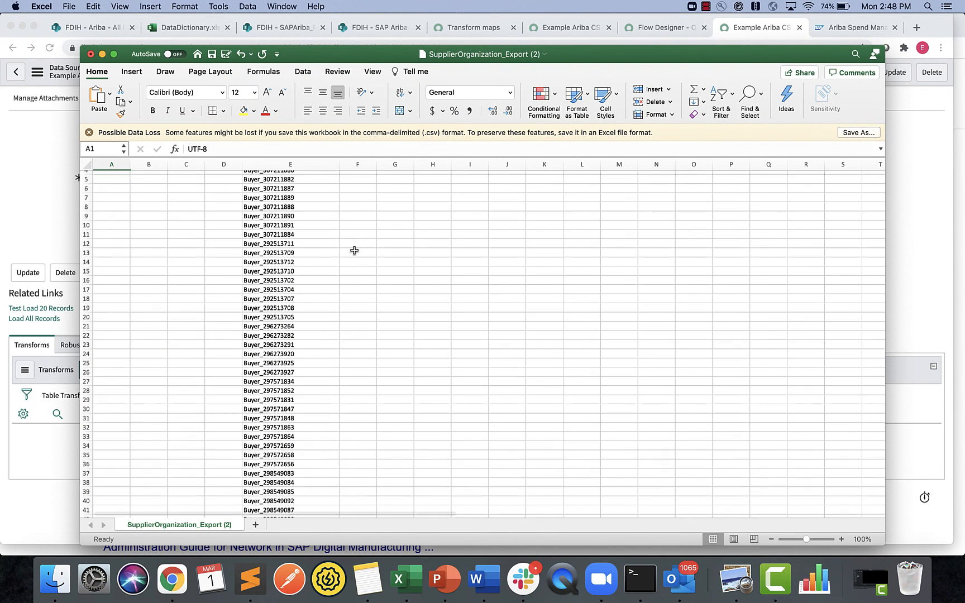
scroll(354, 250, left, 3)
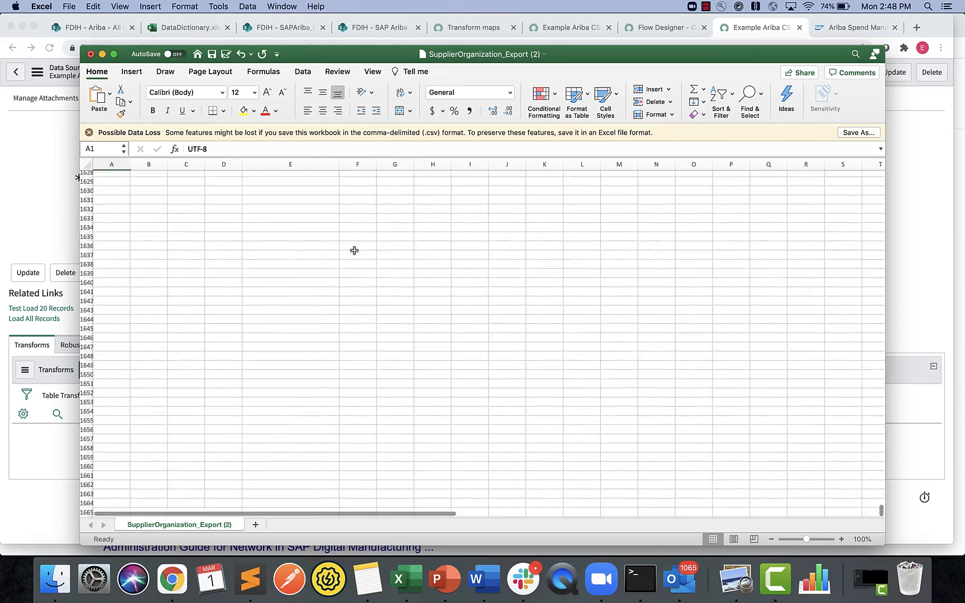
scroll(354, 250, up, 20)
scroll(354, 251, down, 20)
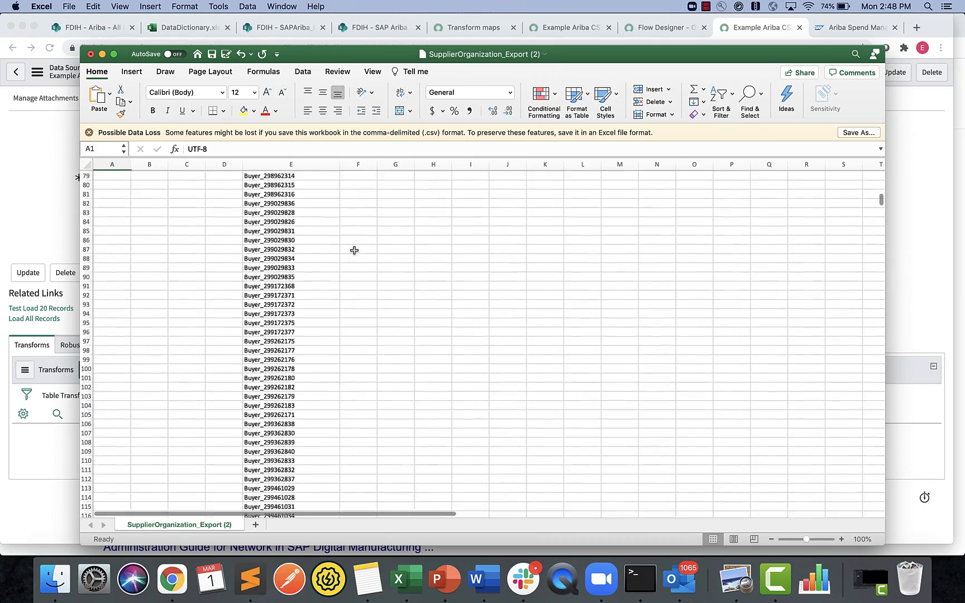
scroll(354, 250, down, 20)
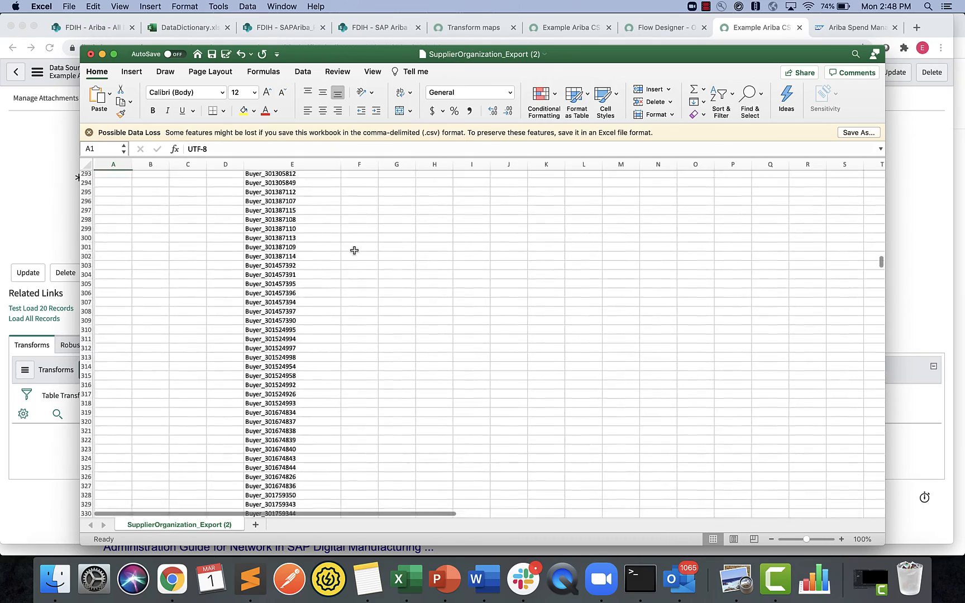
scroll(354, 250, down, 20)
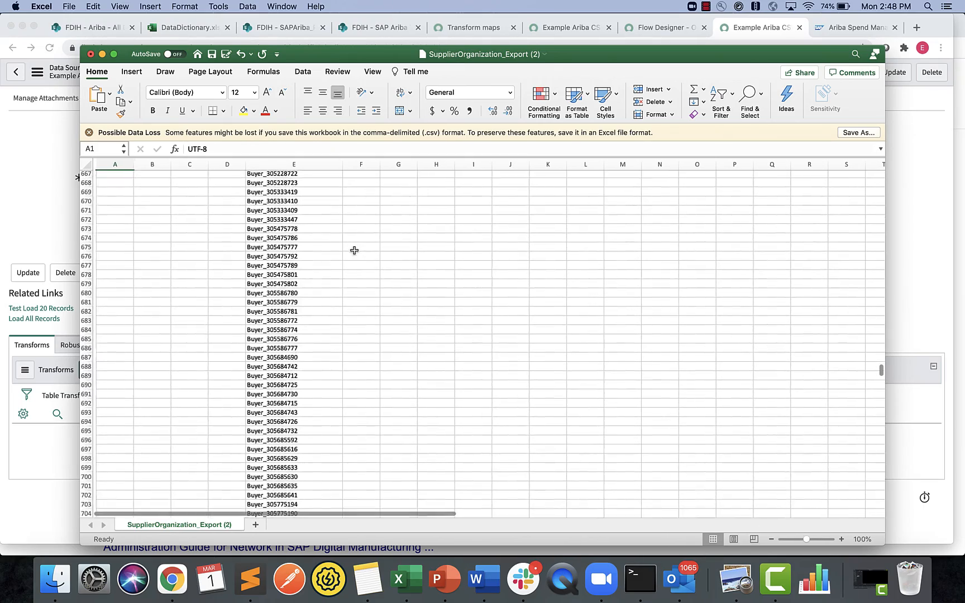
scroll(354, 250, down, 20)
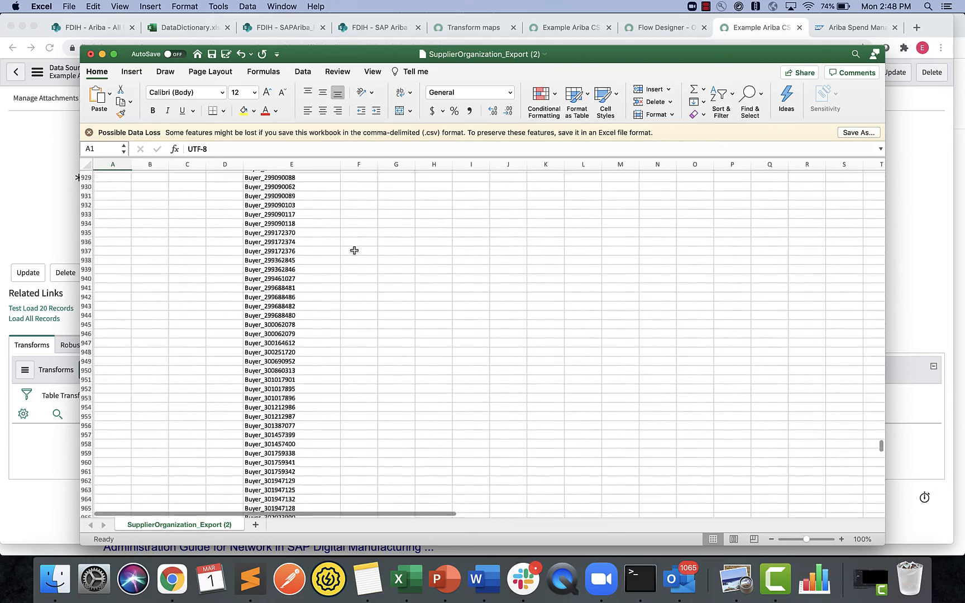
scroll(354, 250, down, 10)
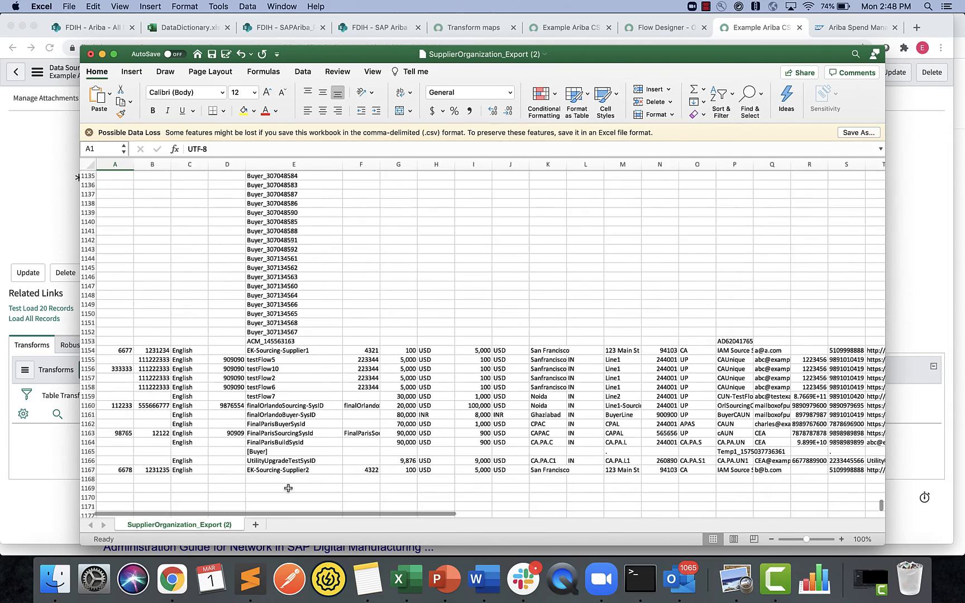
click(292, 470)
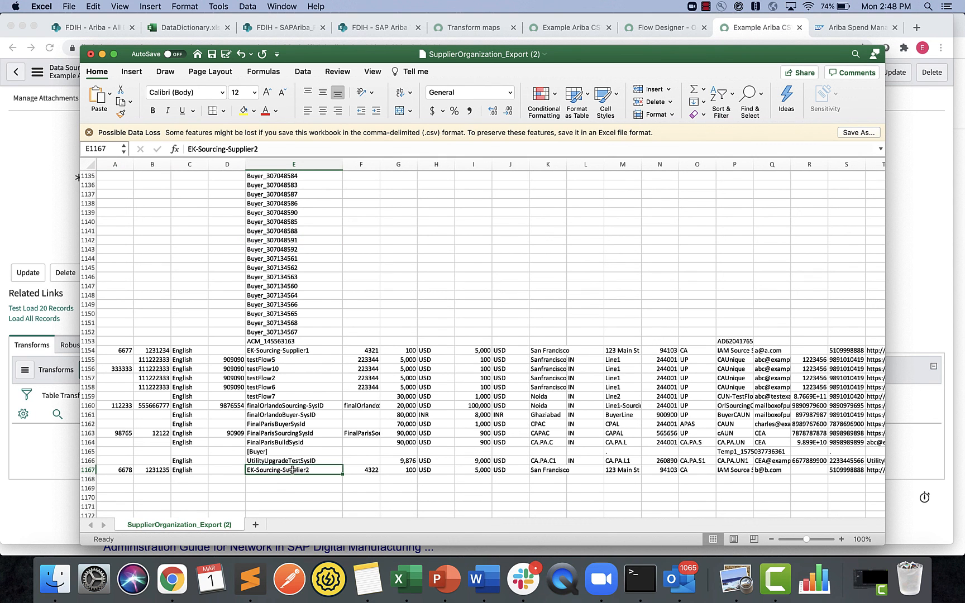
Widen column P to read the full supplier names in the last exported rows.
scroll(292, 470, up, 1)
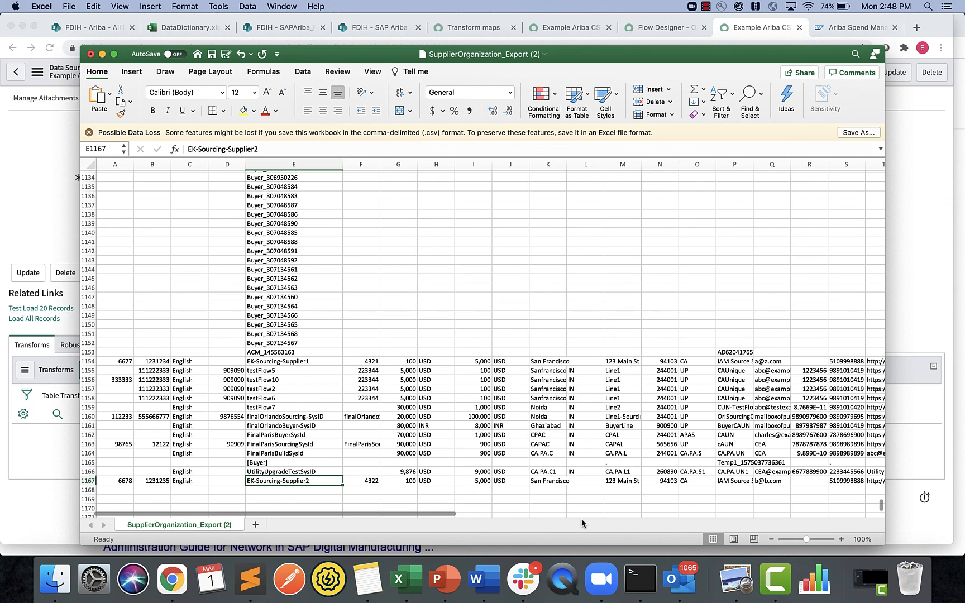
scroll(581, 502, right, 5)
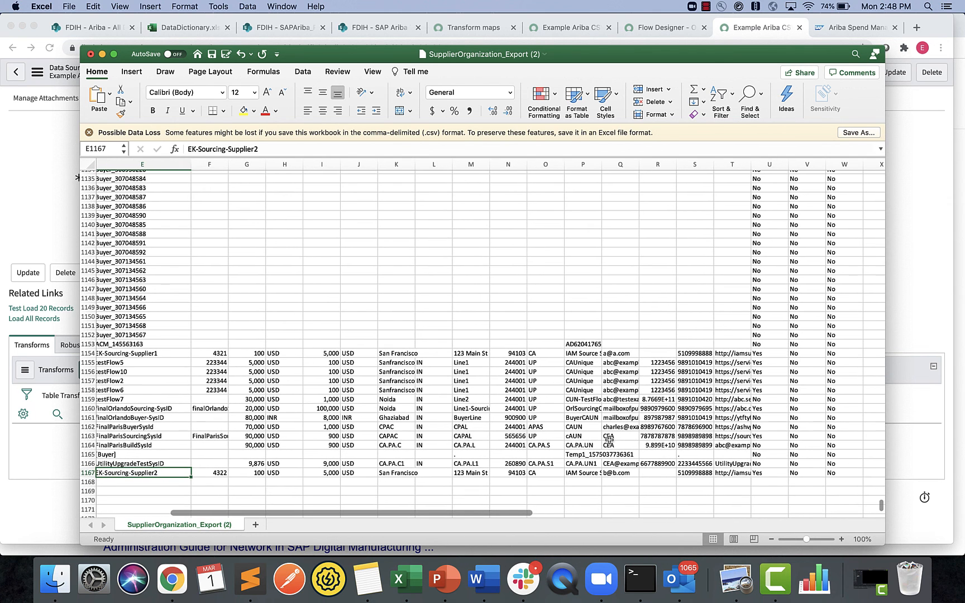
drag(601, 164, 649, 164)
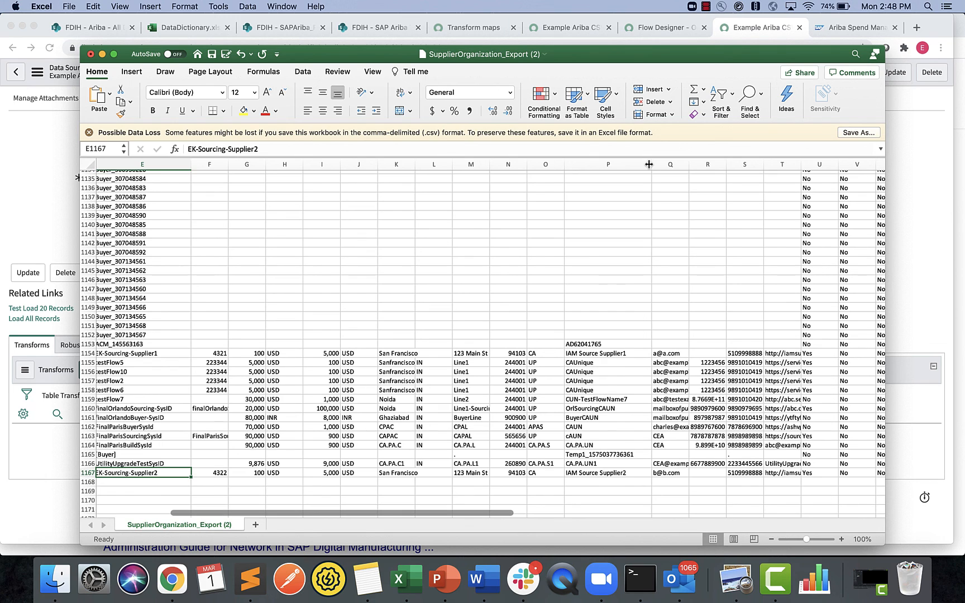
Return to the browser, revisit the flow execution and Example Ariba CSV Test record, and reopen the transform maps documentation.
click(54, 523)
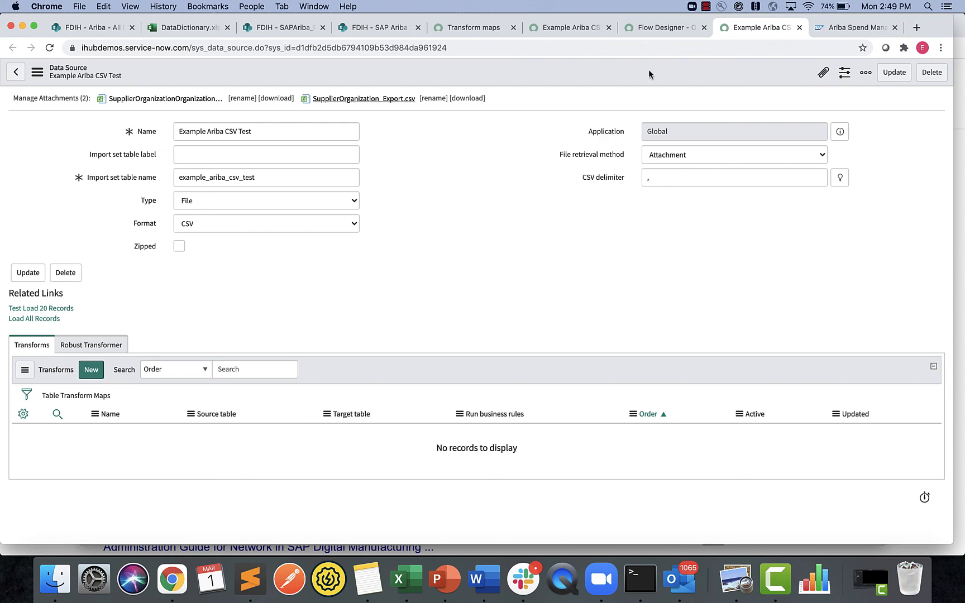
click(635, 33)
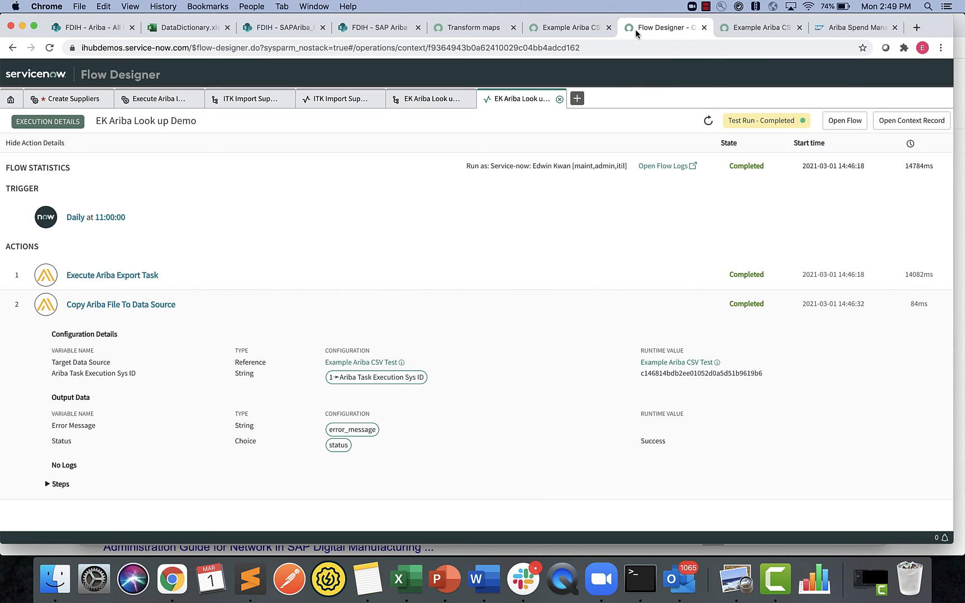
click(547, 27)
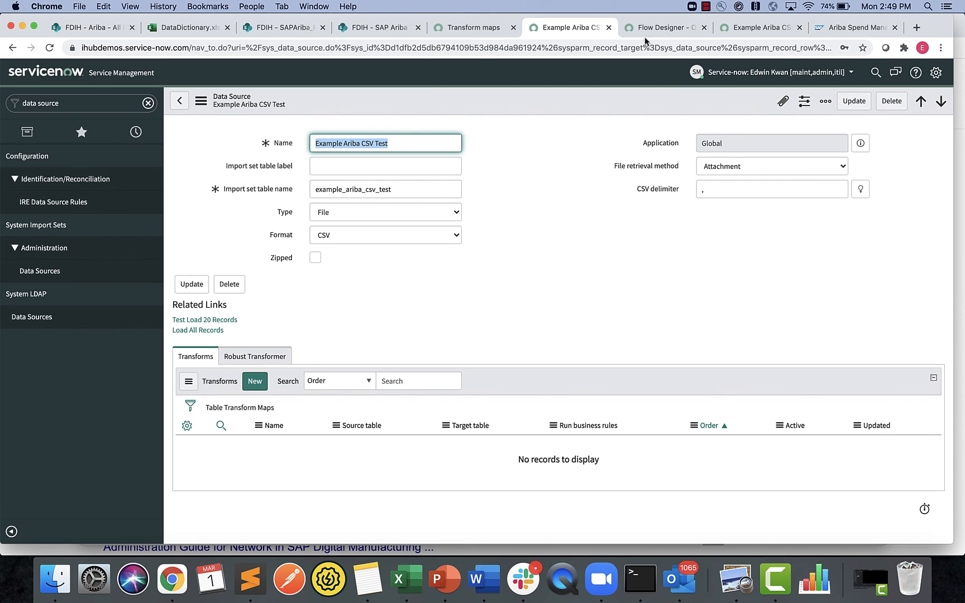
click(465, 31)
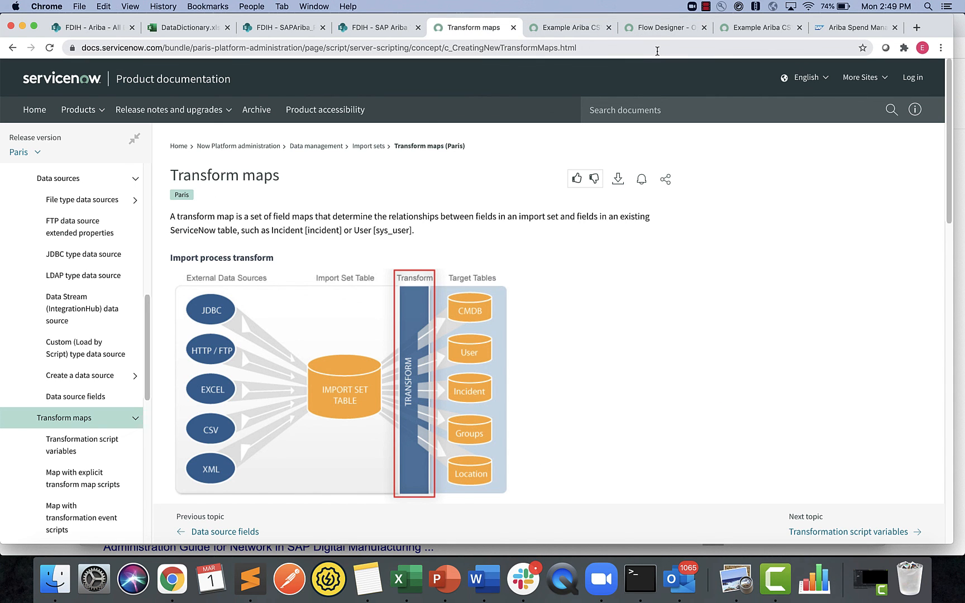